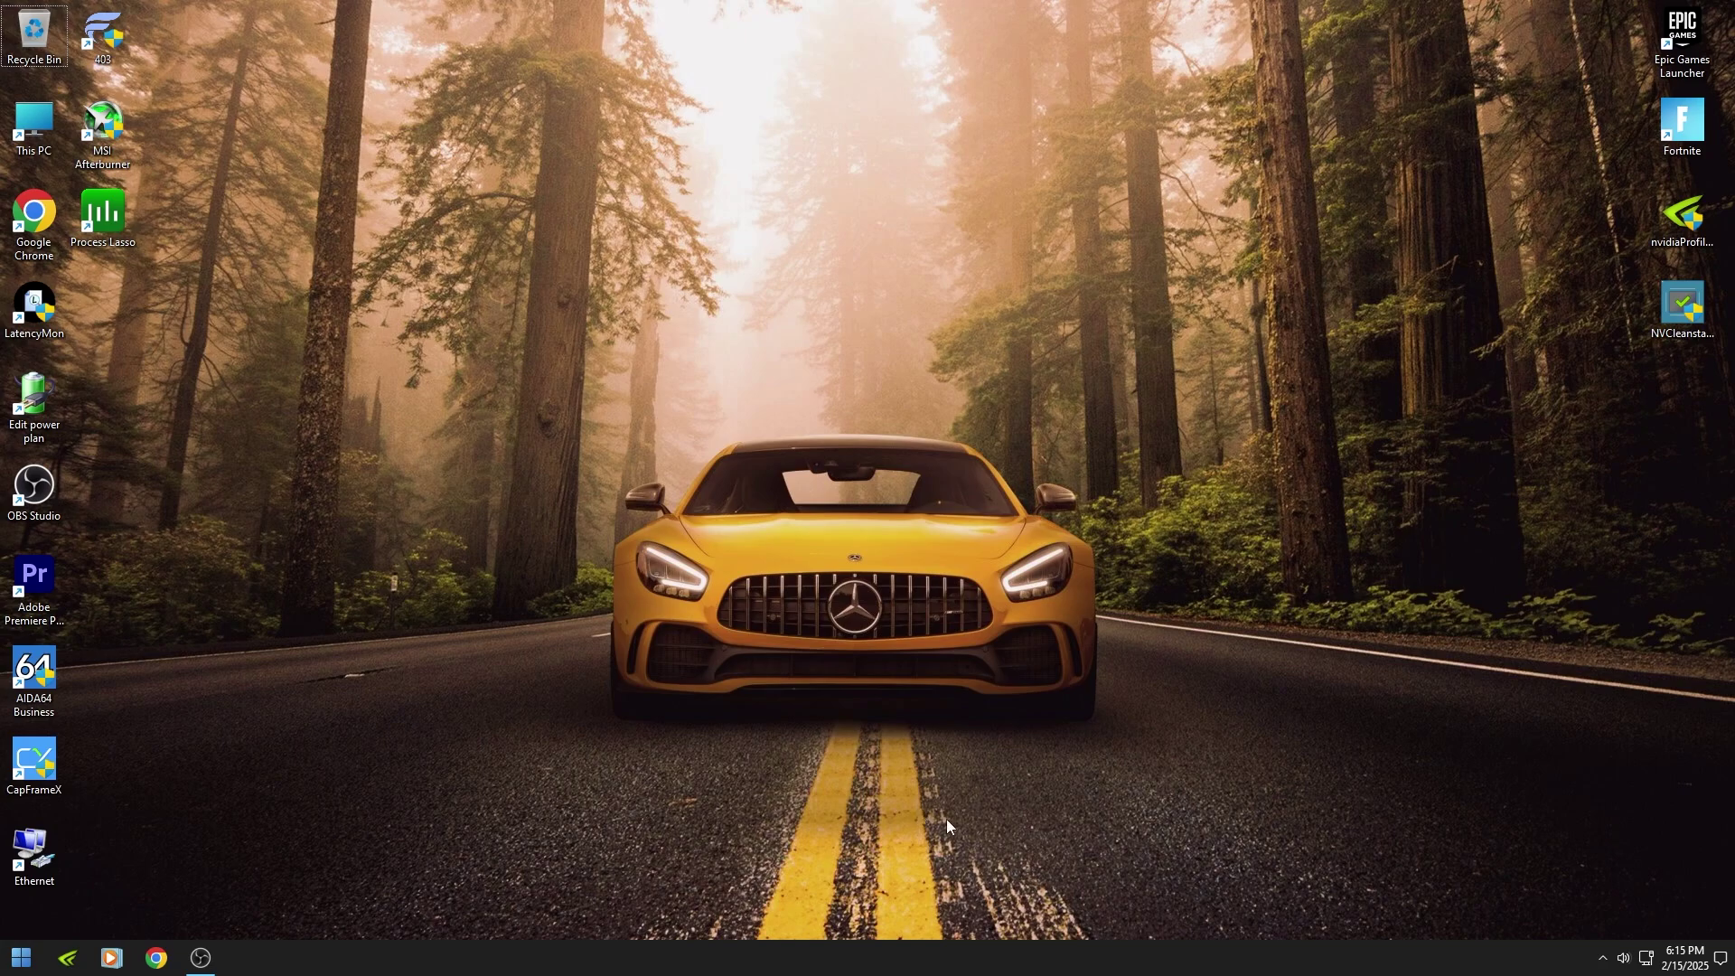
# Step: Launch NVCleanstall, dismiss the incompatibility error, and open the manual driver version list
pyautogui.doubleClick(1683, 325)
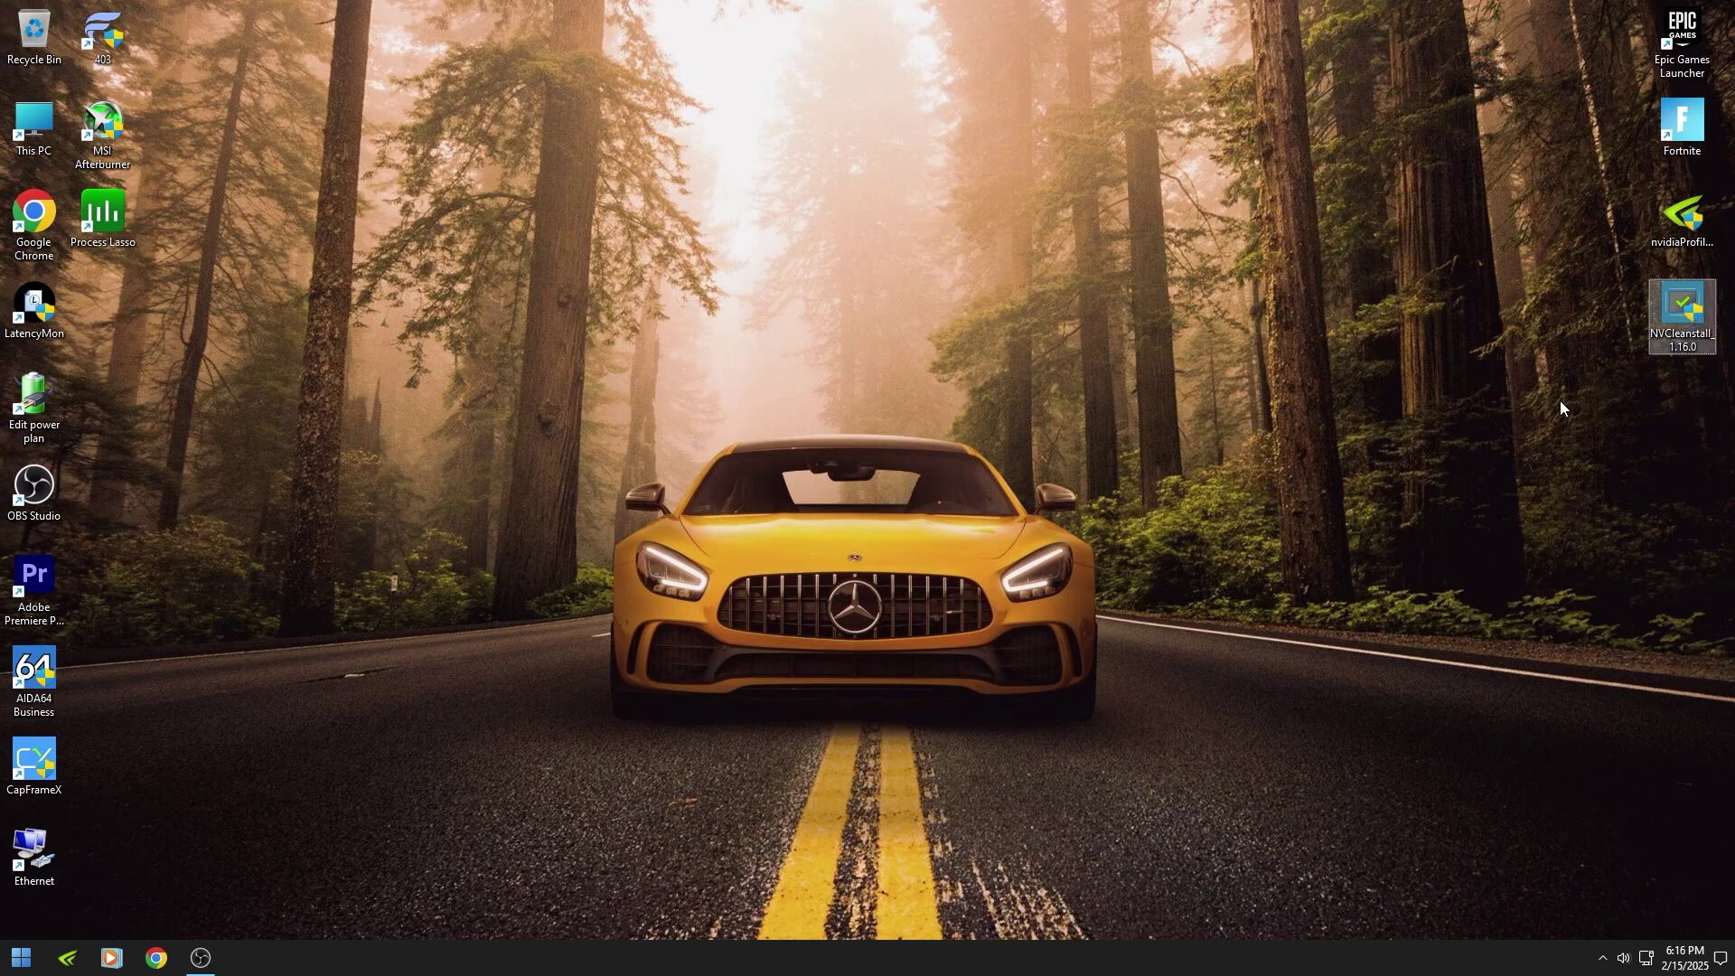
pyautogui.click(1106, 538)
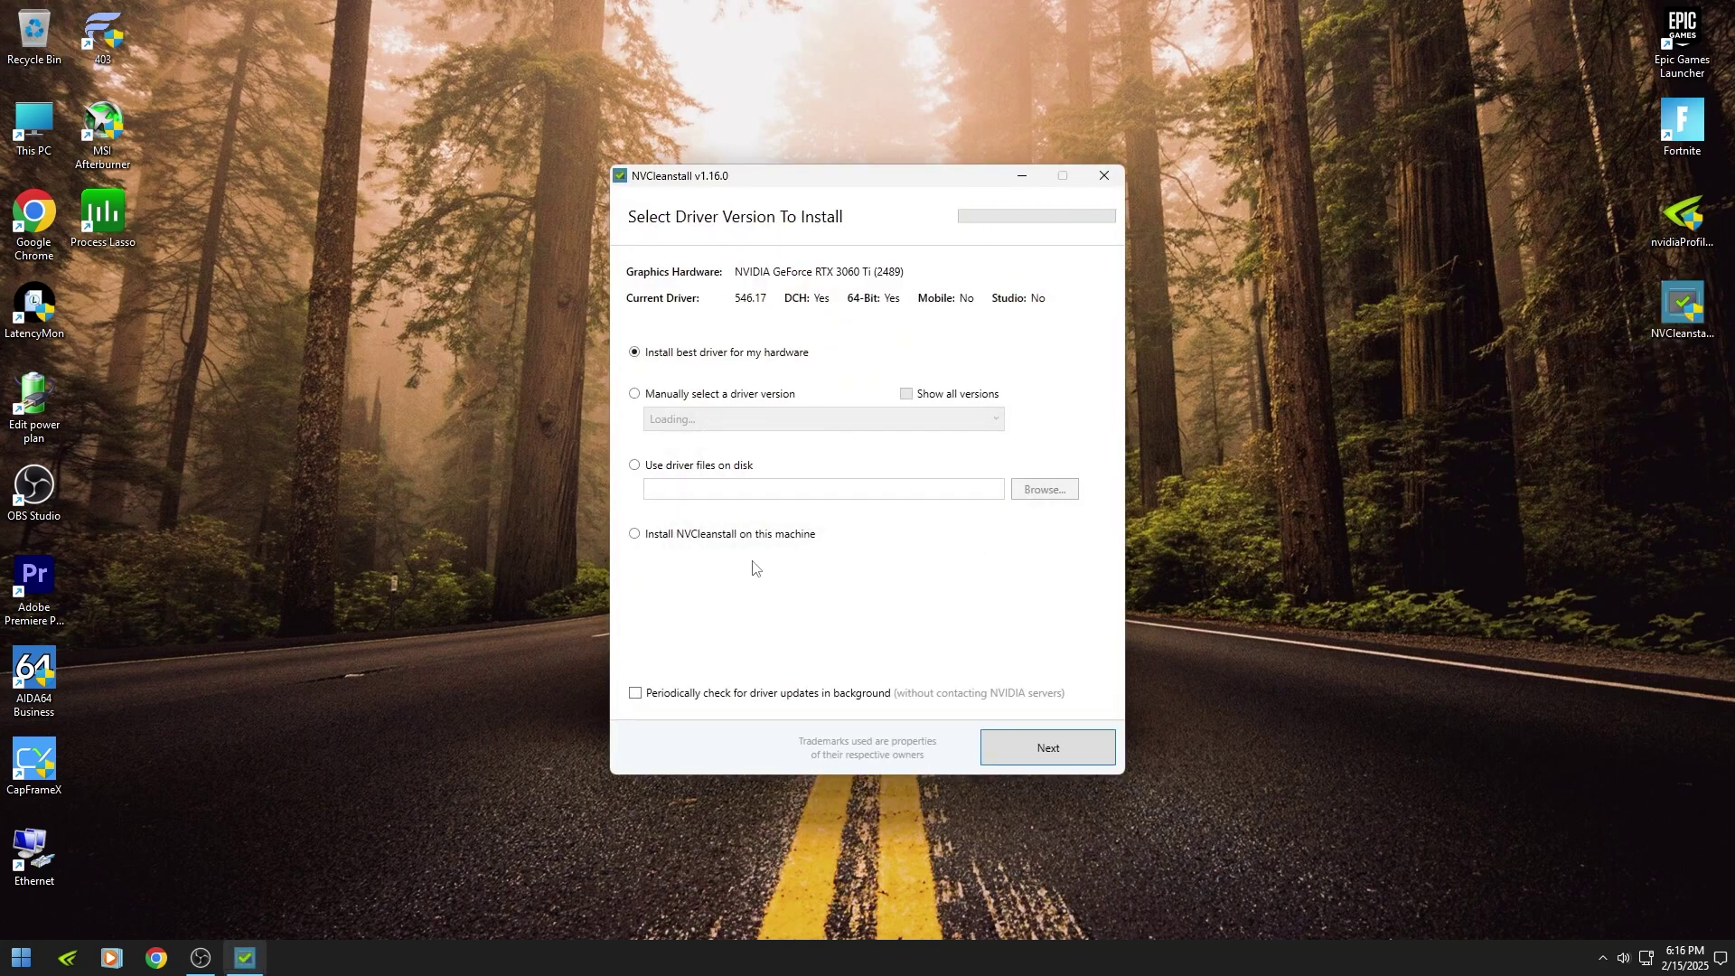
pyautogui.click(636, 394)
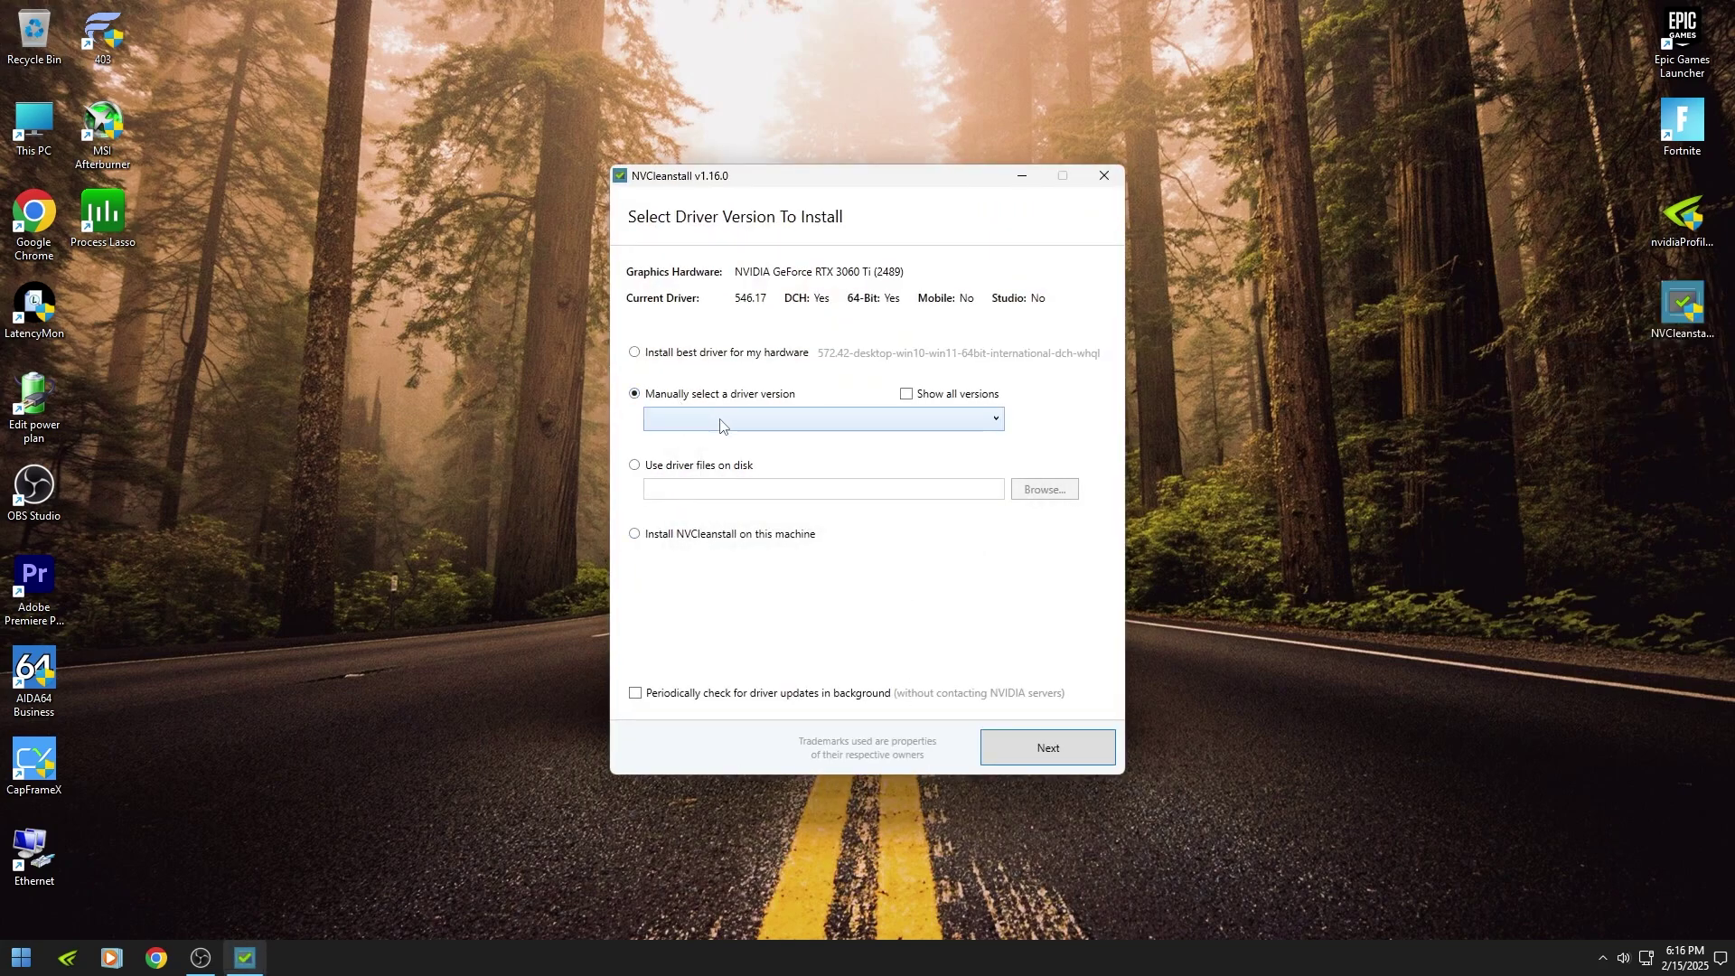
pyautogui.click(720, 420)
# Step: Browse the older driver versions, then return to installing the best driver (572.42)
pyautogui.scroll(-3, 733, 556)
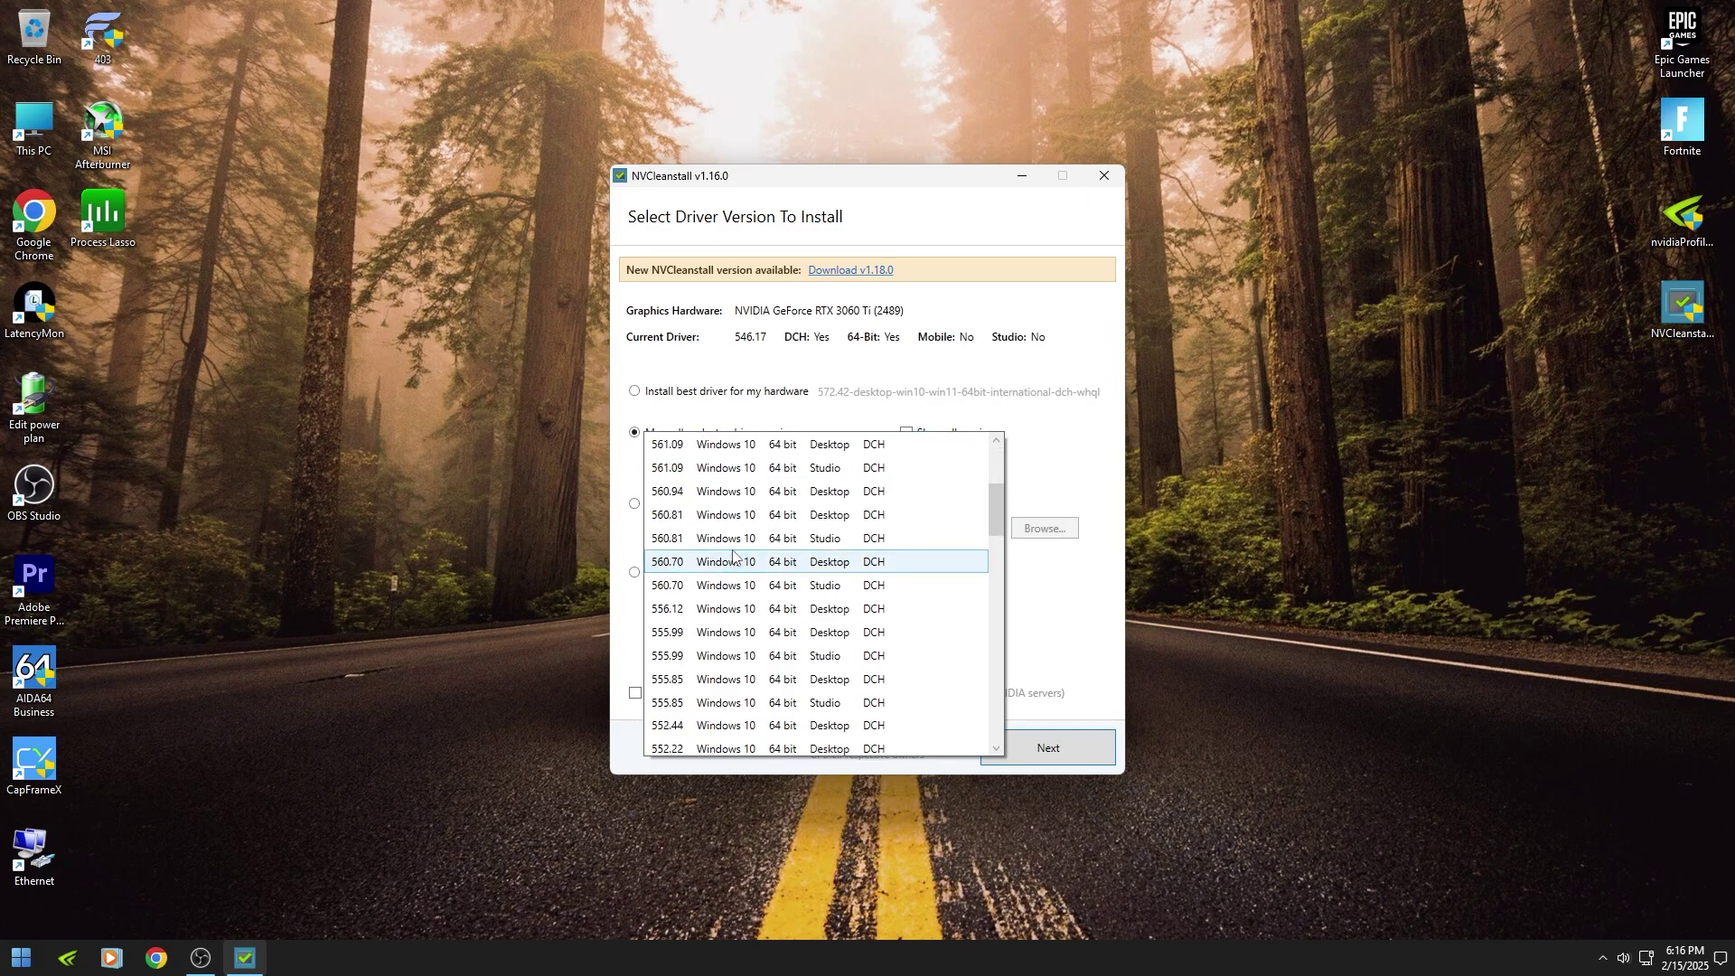
pyautogui.scroll(-4, 733, 570)
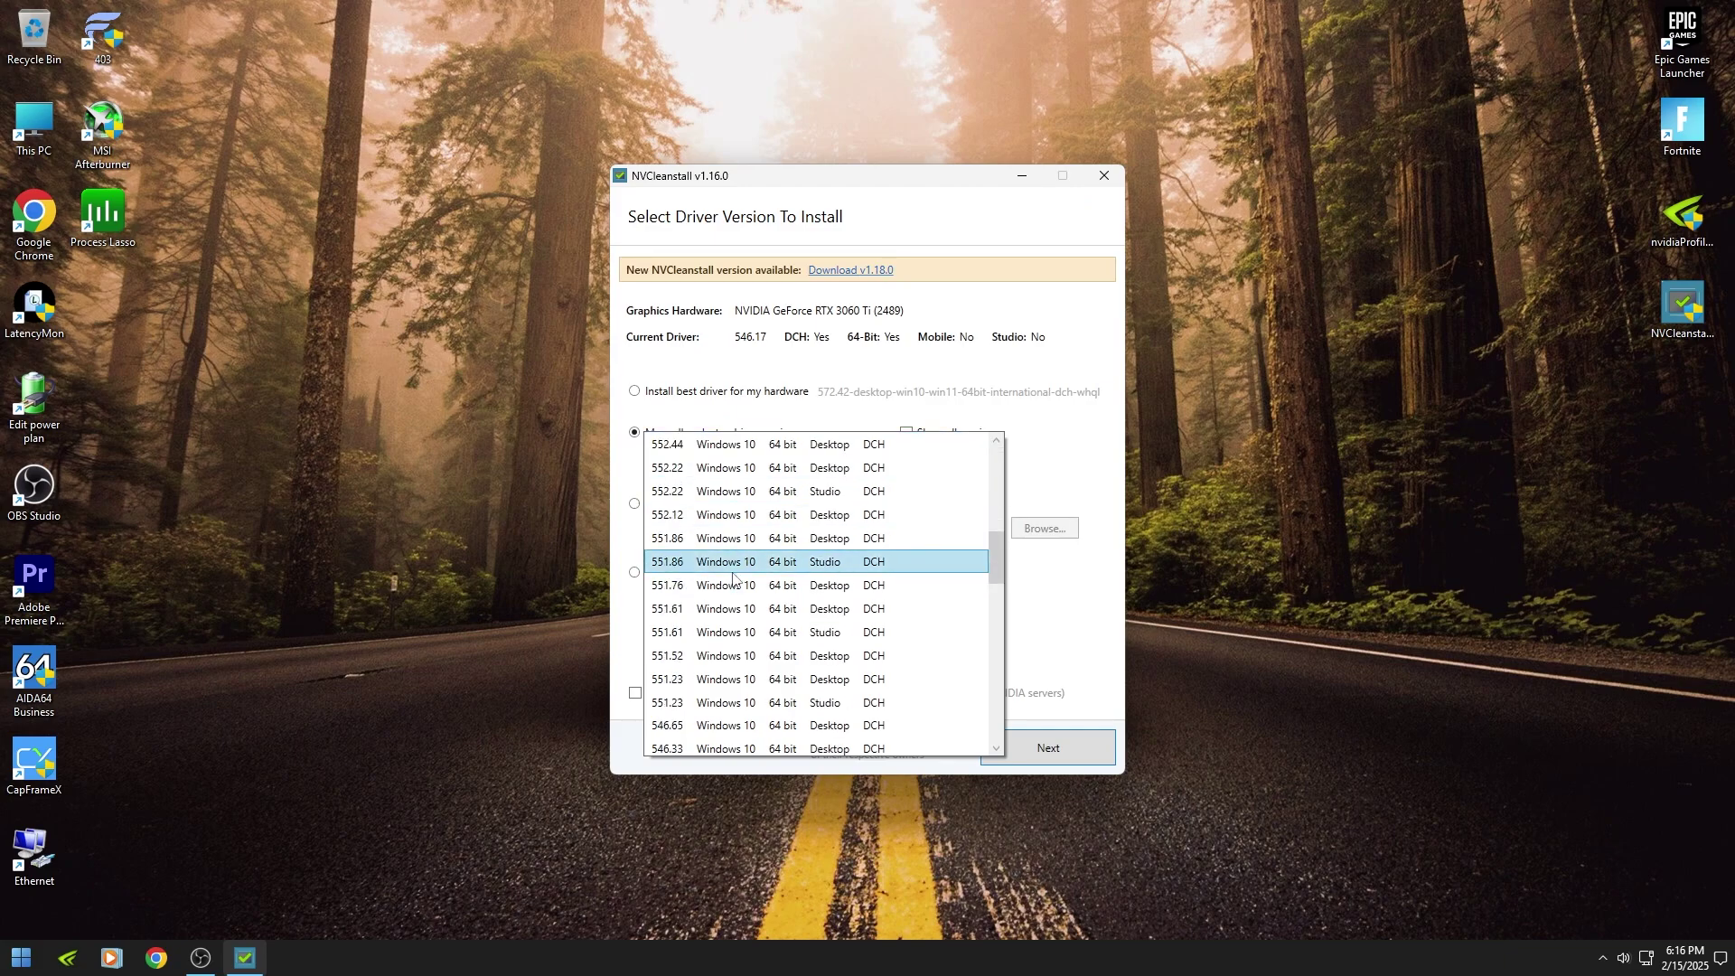
pyautogui.scroll(-1, 733, 578)
pyautogui.scroll(-1, 688, 734)
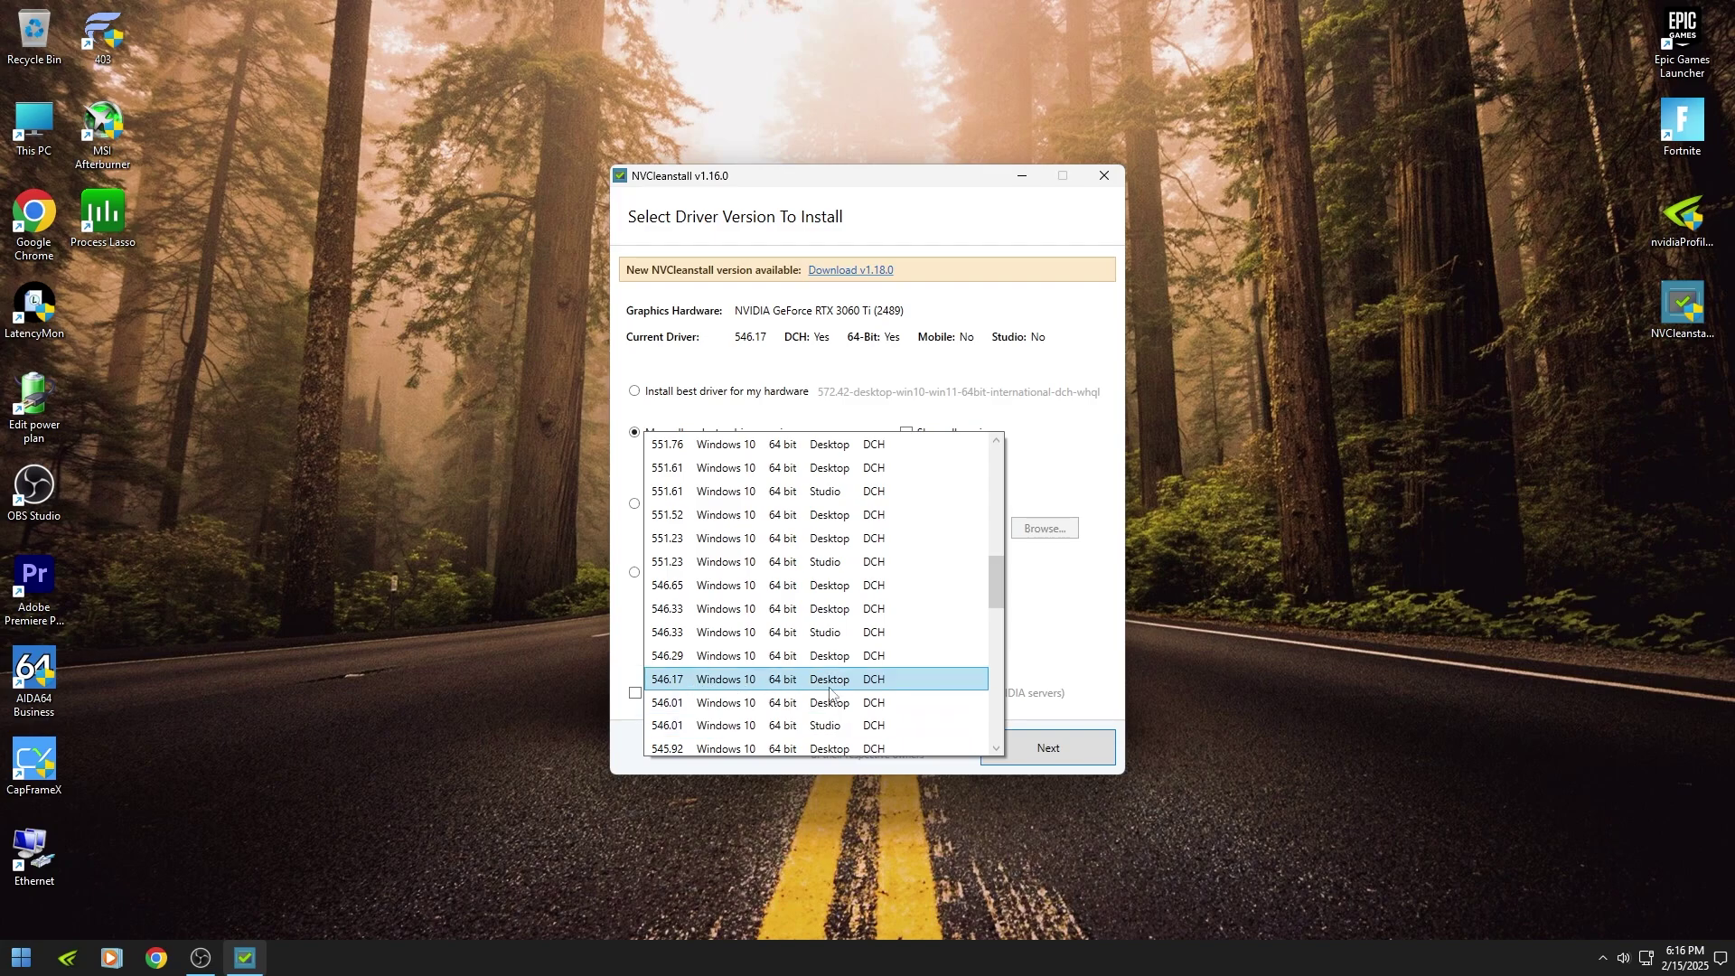
pyautogui.click(1065, 647)
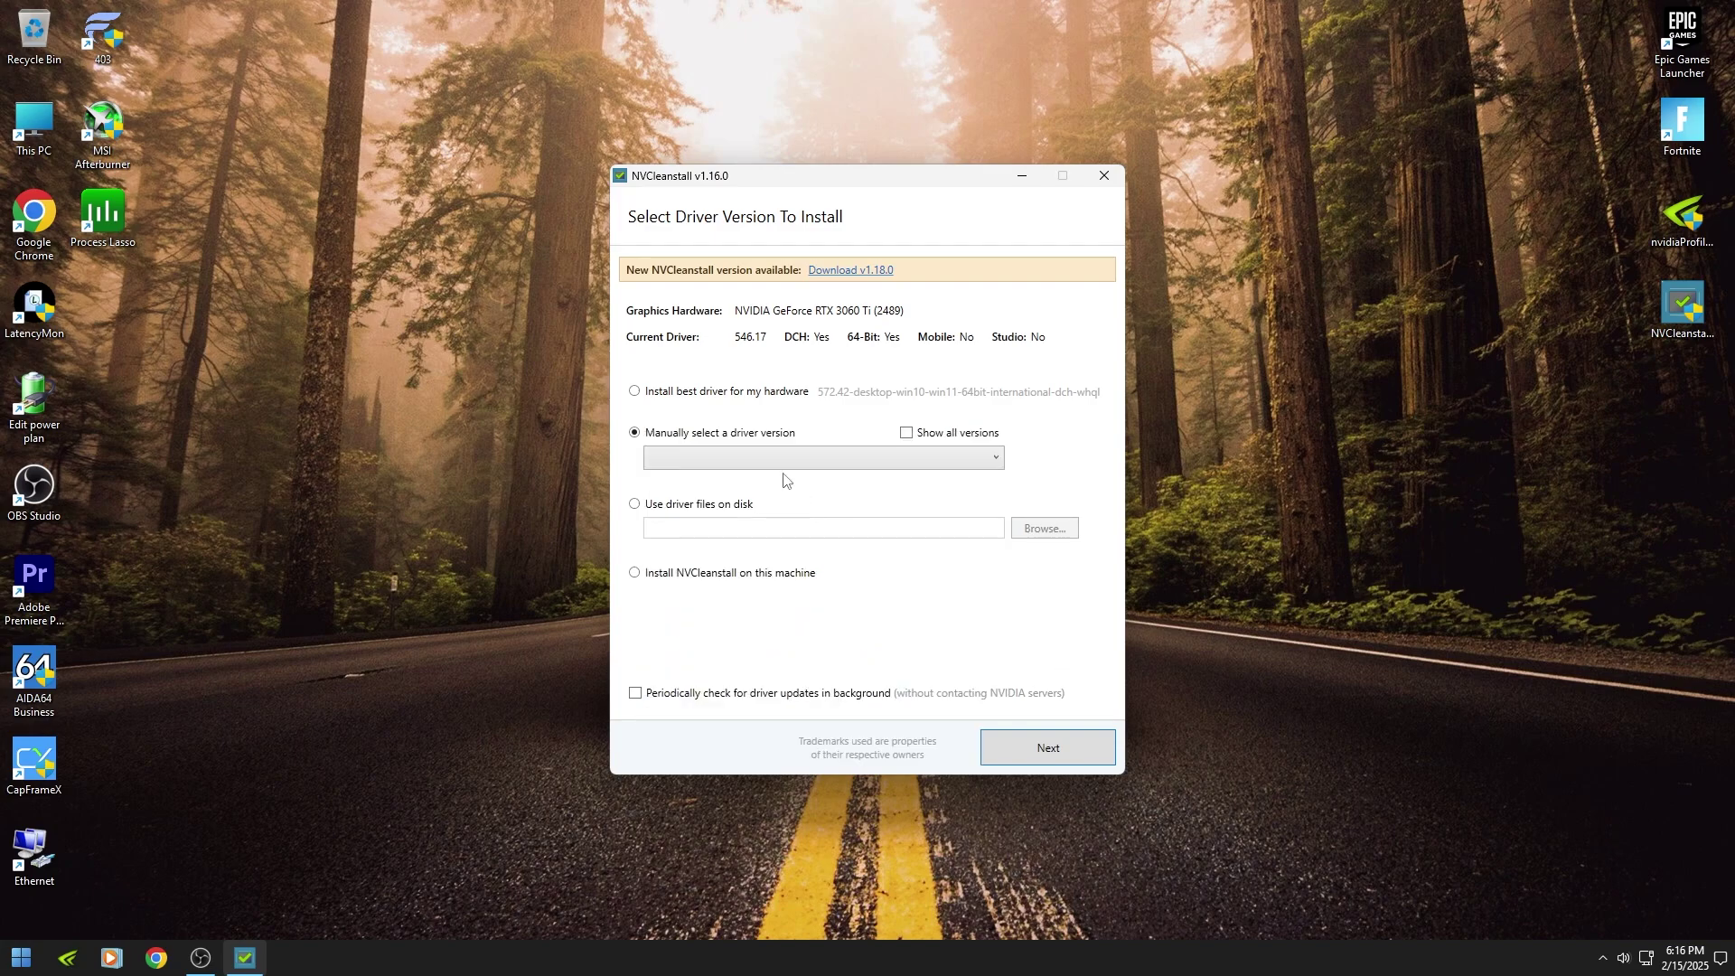
pyautogui.click(732, 396)
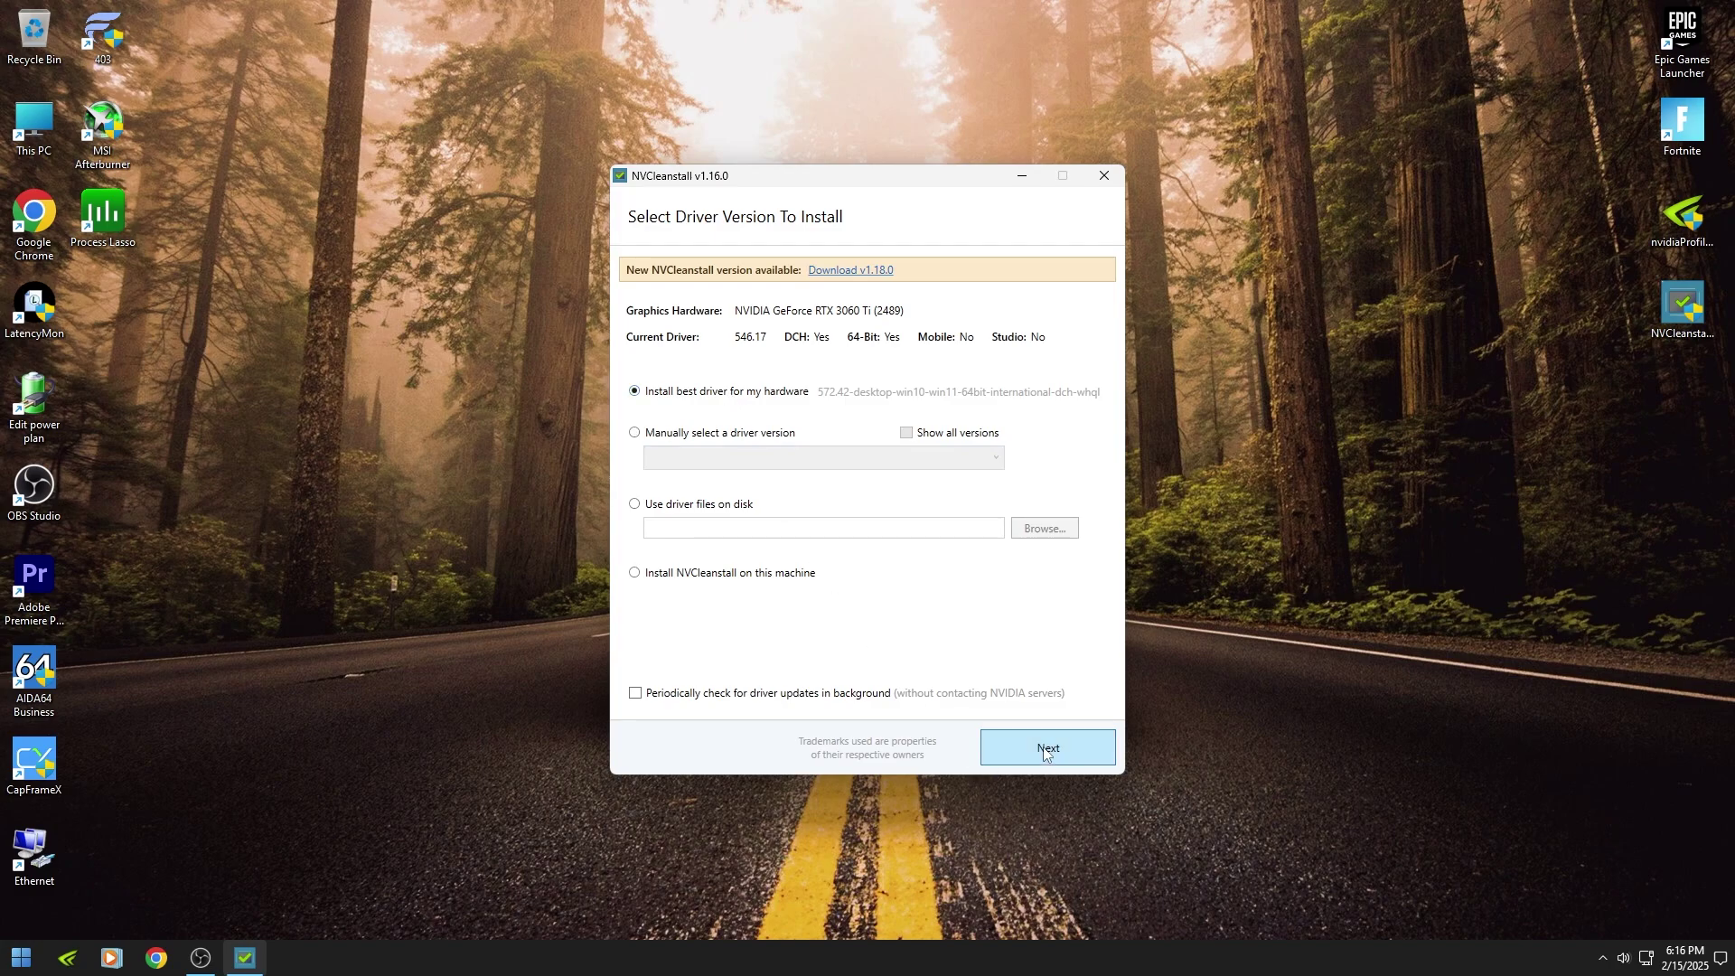
# Step: Leave ShadowPlay unticked so only the display driver is included, and start unpacking the installer
pyautogui.click(1046, 753)
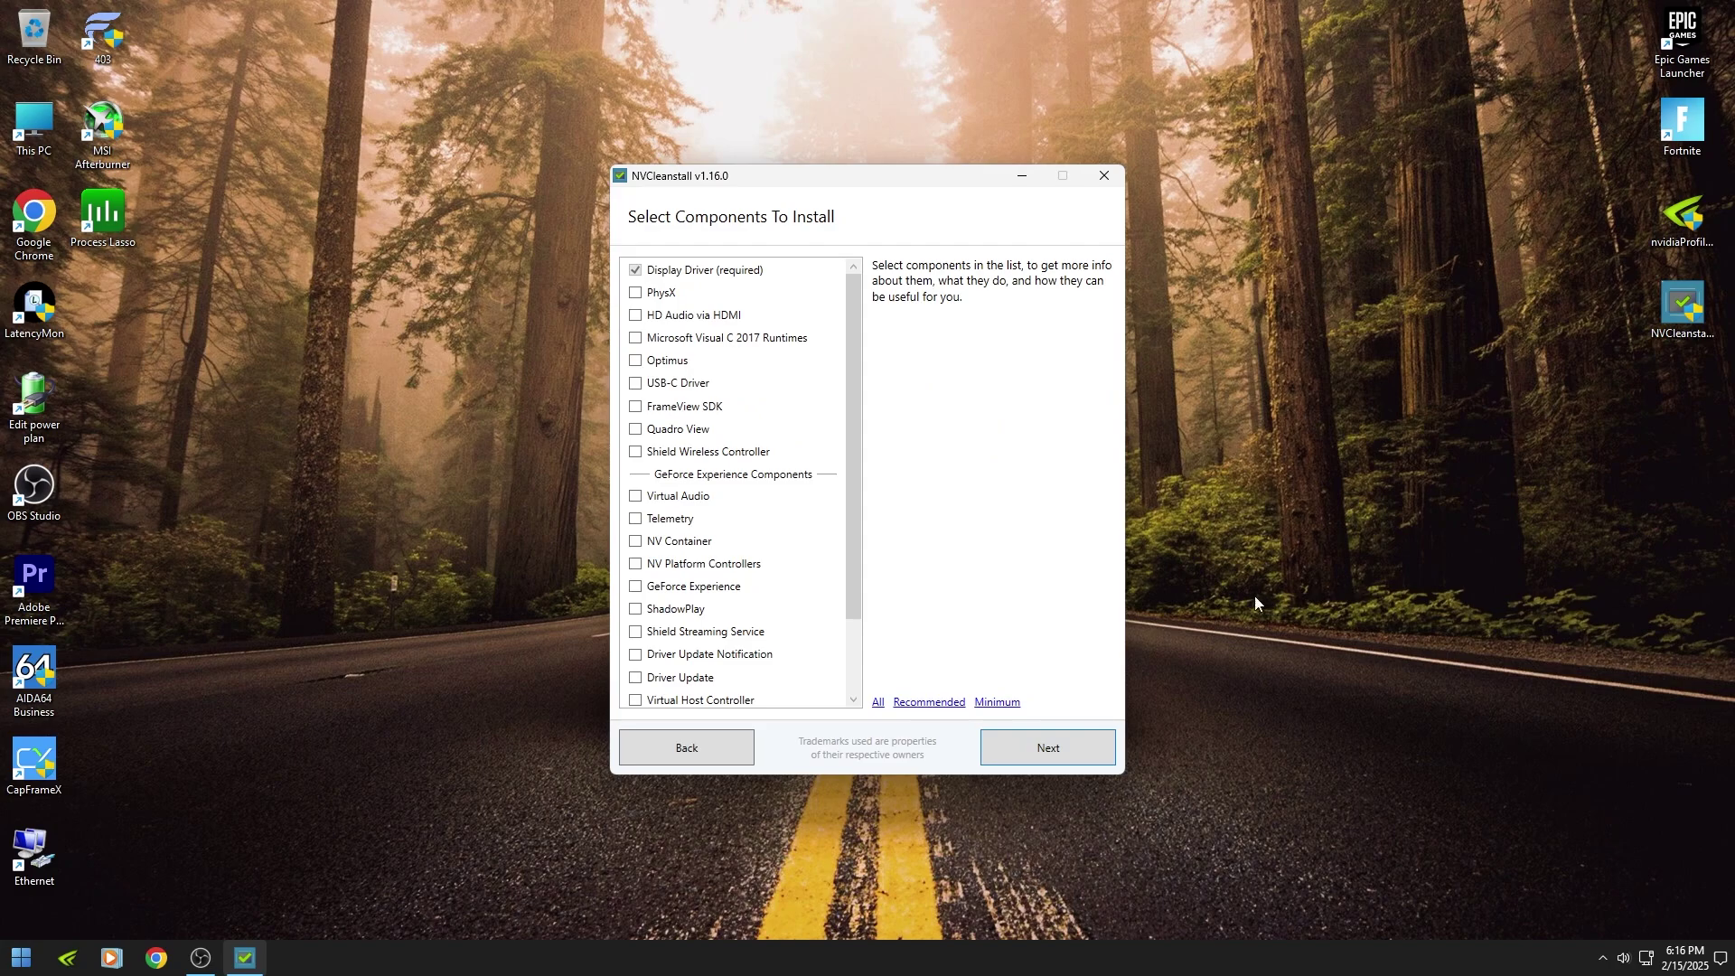
pyautogui.click(636, 611)
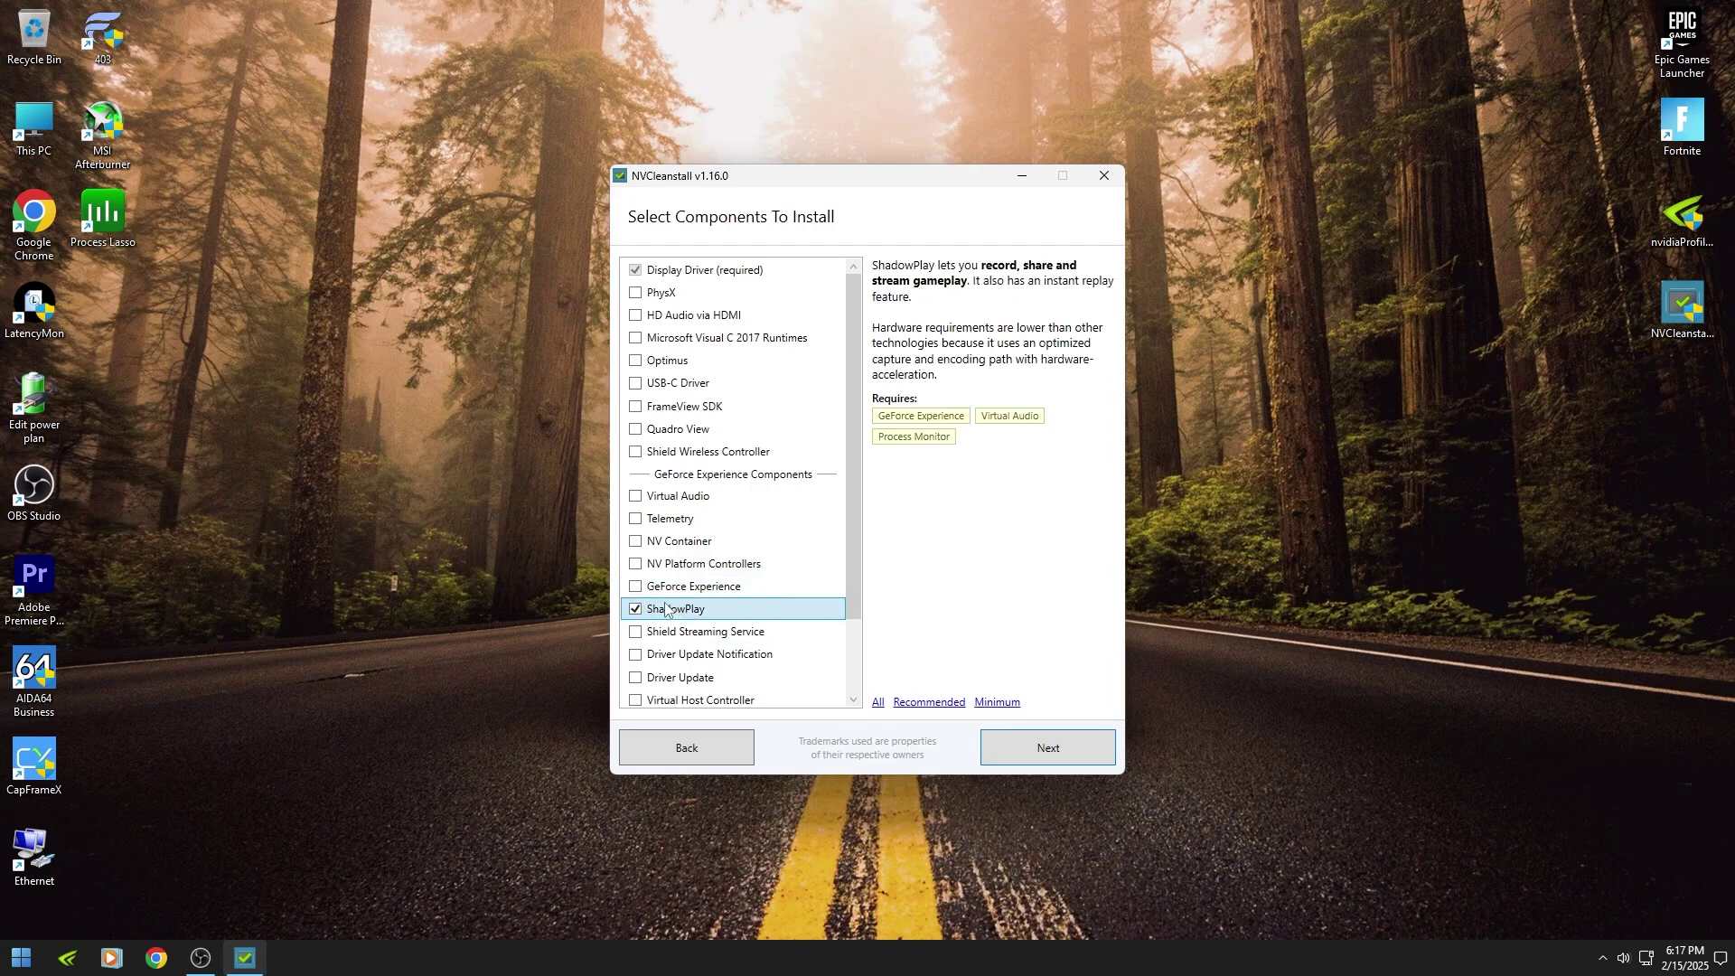
pyautogui.click(634, 611)
pyautogui.click(1059, 750)
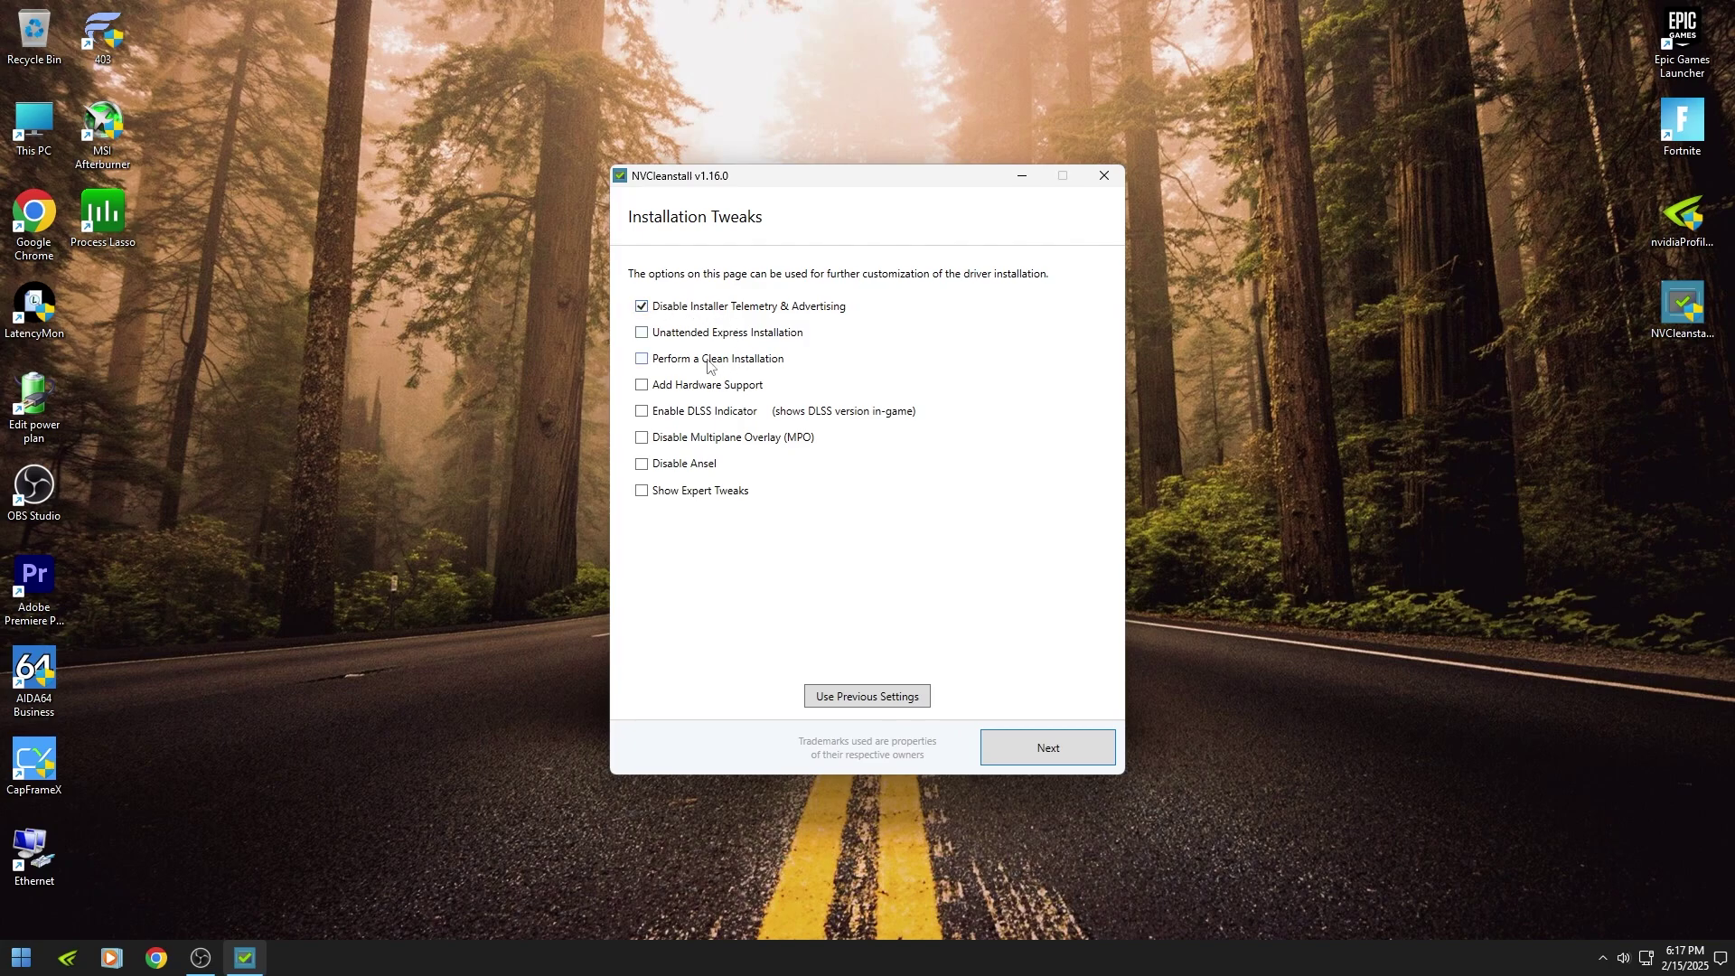
# Step: Disable MPO, Ansel and driver telemetry, showing the expert tweaks
pyautogui.click(682, 441)
pyautogui.click(642, 465)
pyautogui.click(643, 491)
pyautogui.click(687, 519)
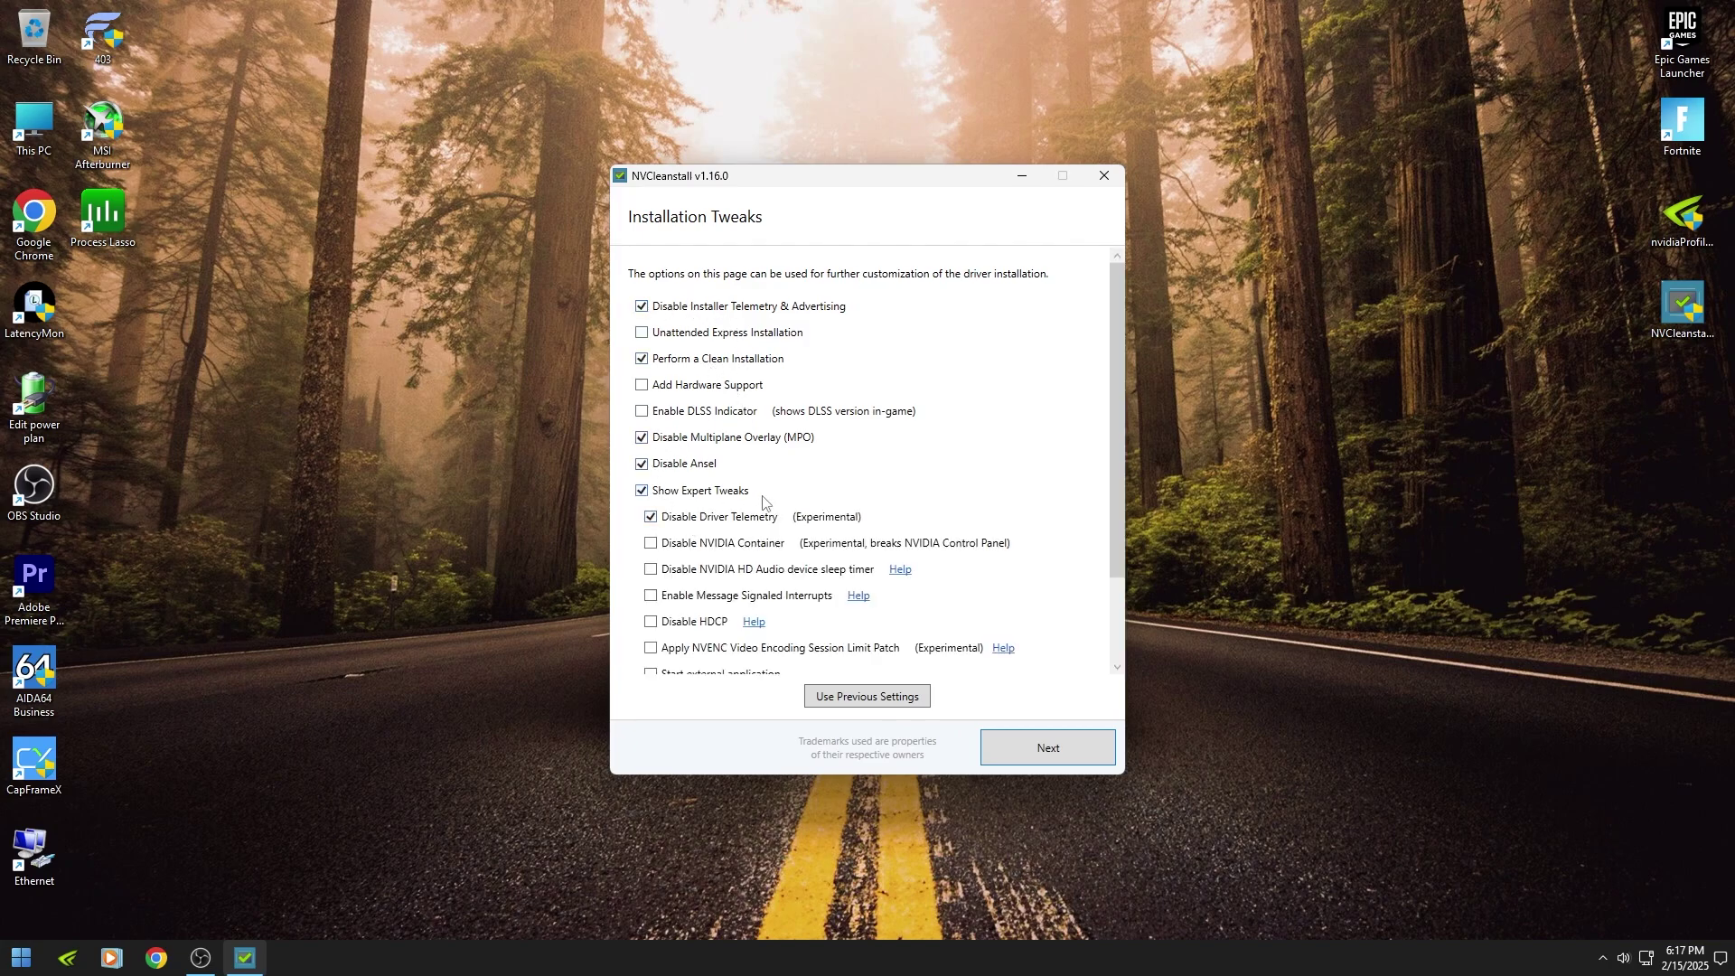
pyautogui.scroll(-1, 765, 502)
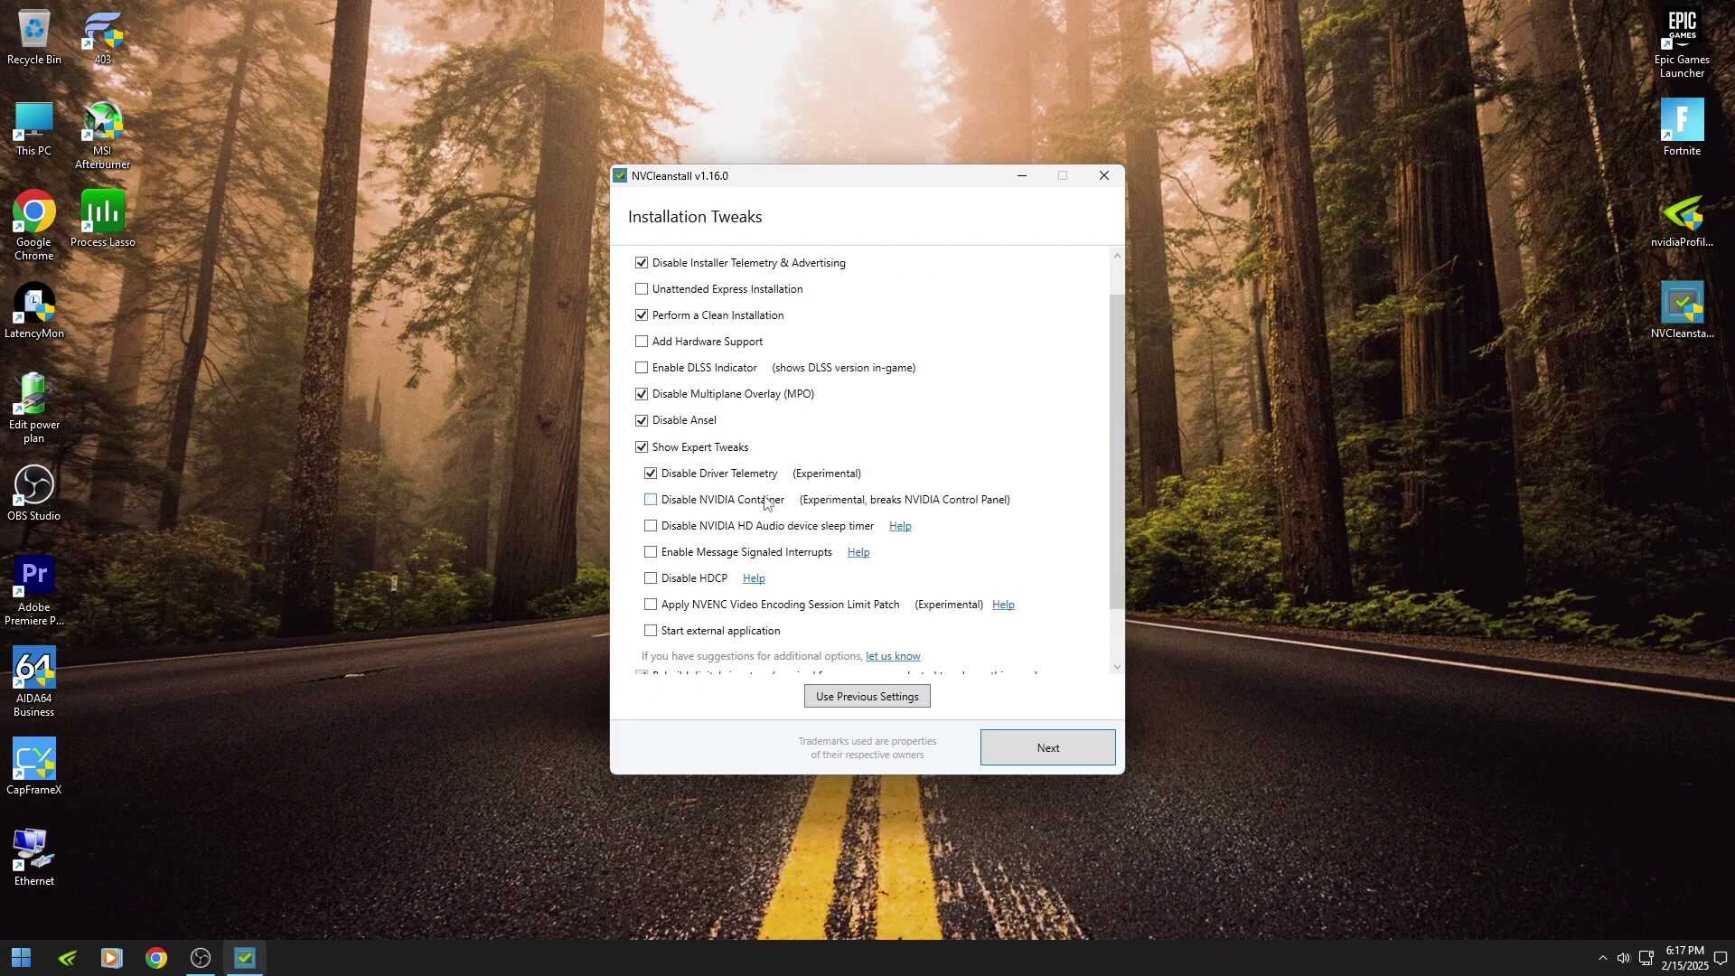
# Step: Enable Message Signaled Interrupts with the Easy-Anti-Cheat signing method and build the installer
pyautogui.click(674, 563)
pyautogui.scroll(-2, 679, 567)
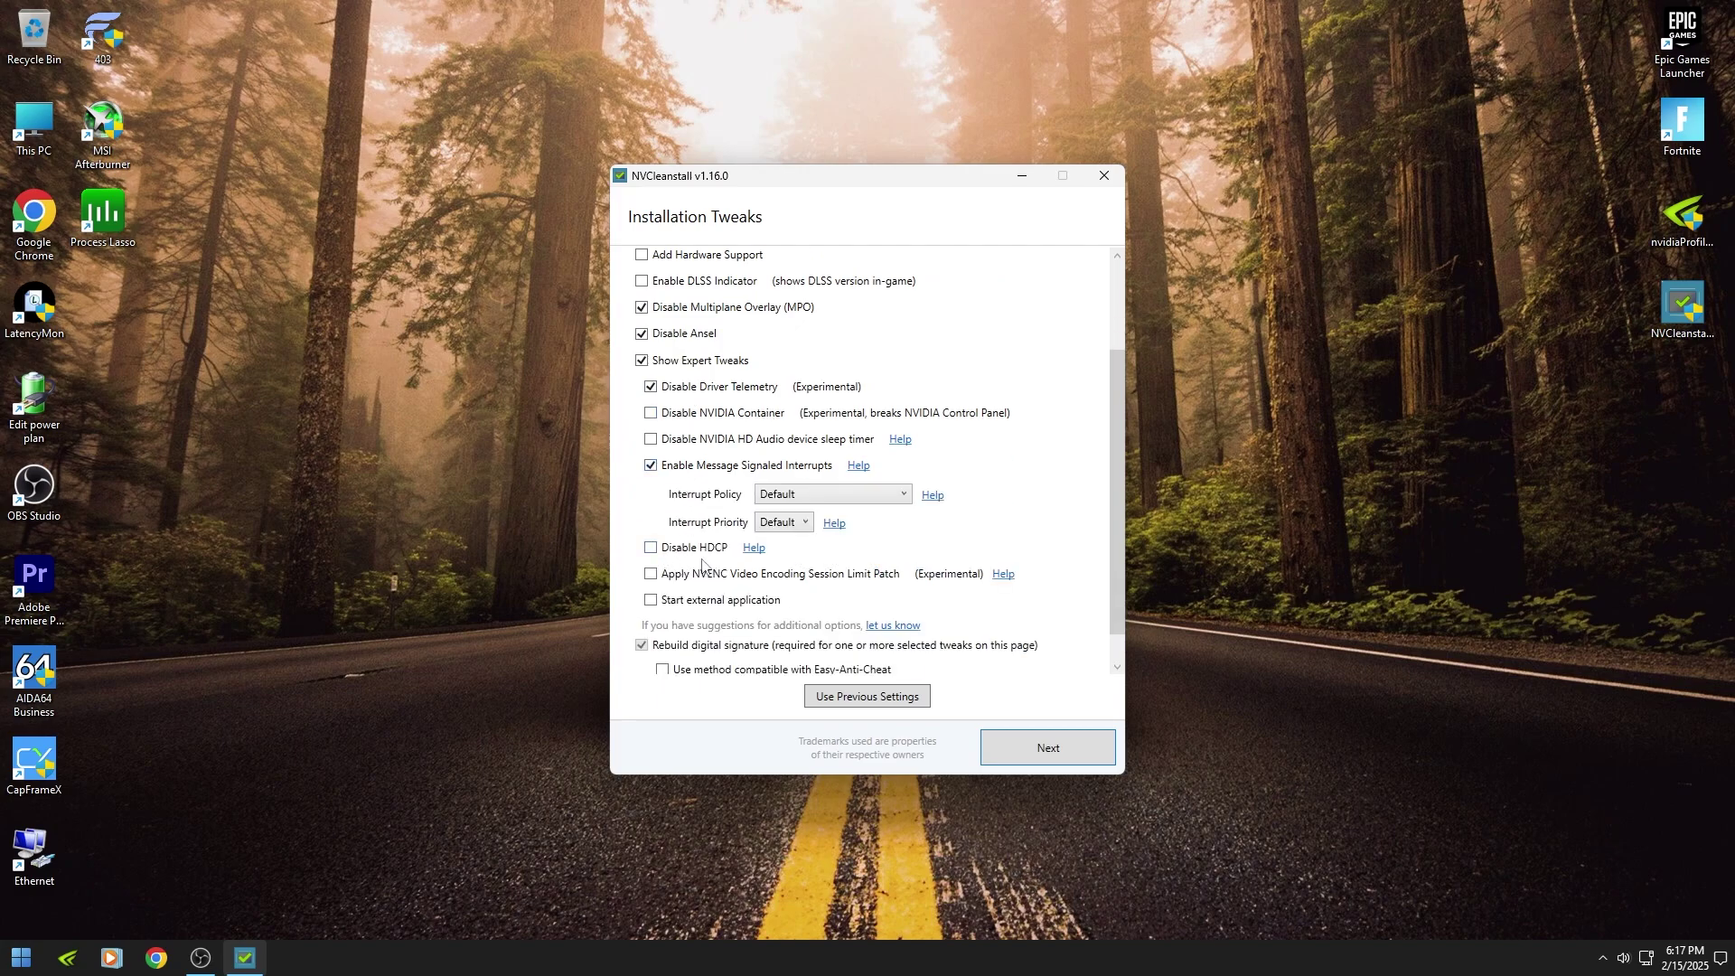
pyautogui.scroll(-1, 692, 558)
pyautogui.click(718, 633)
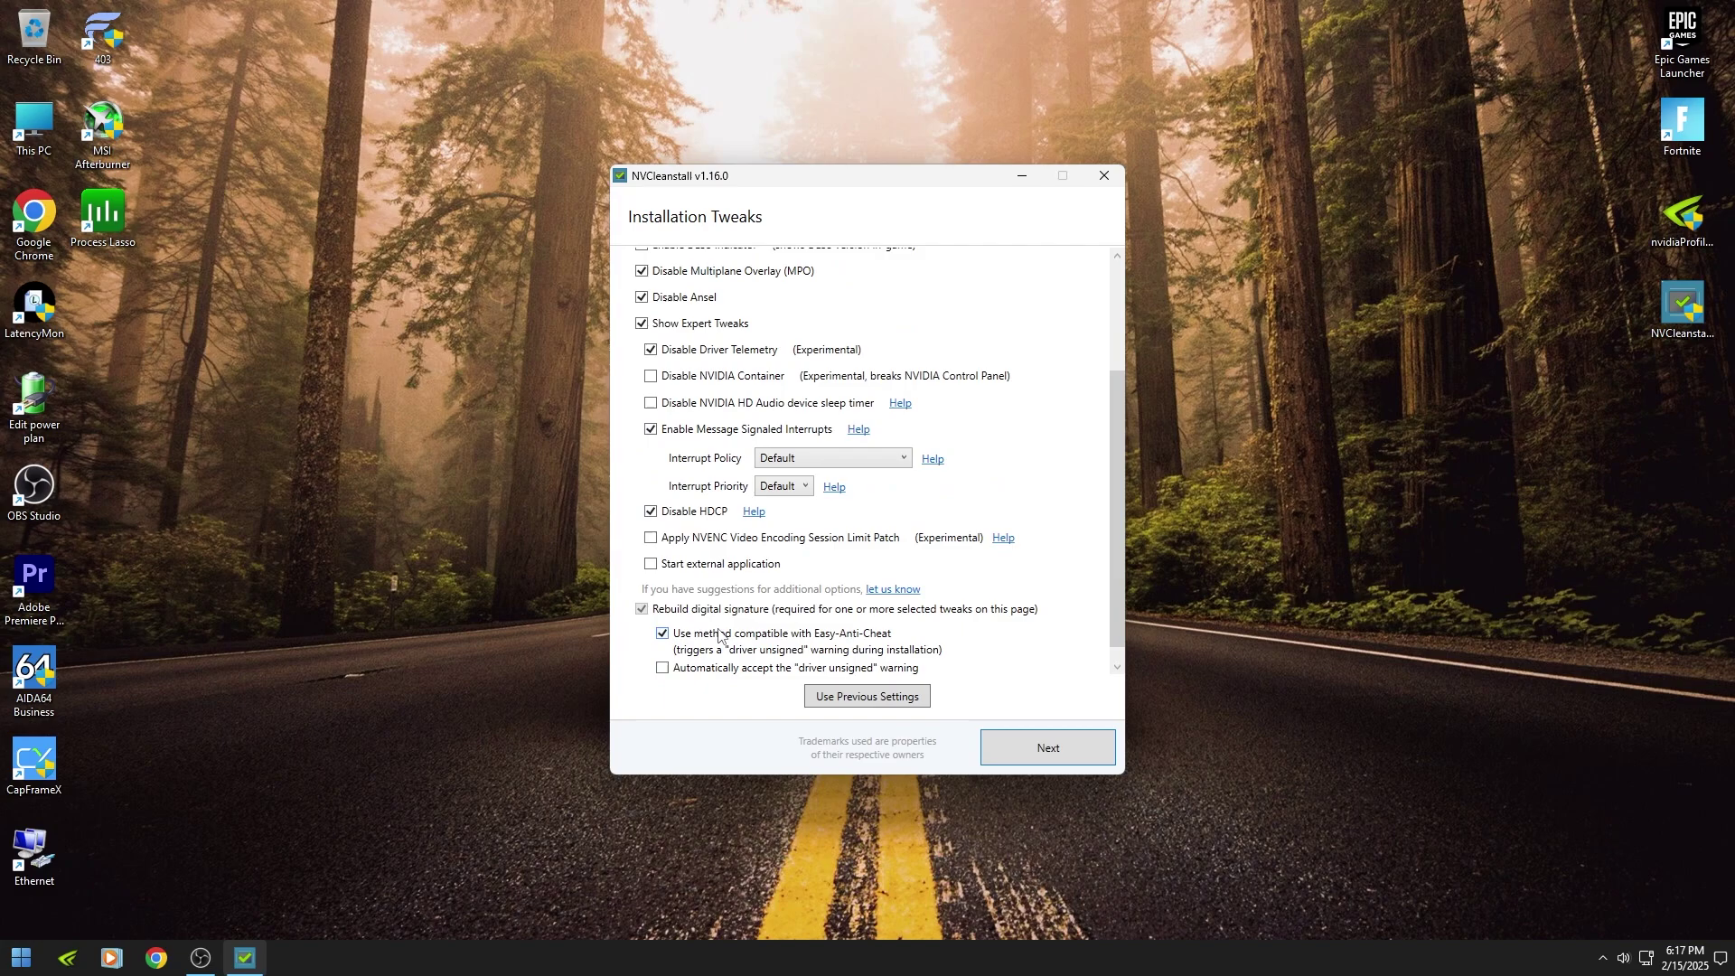
pyautogui.click(1056, 756)
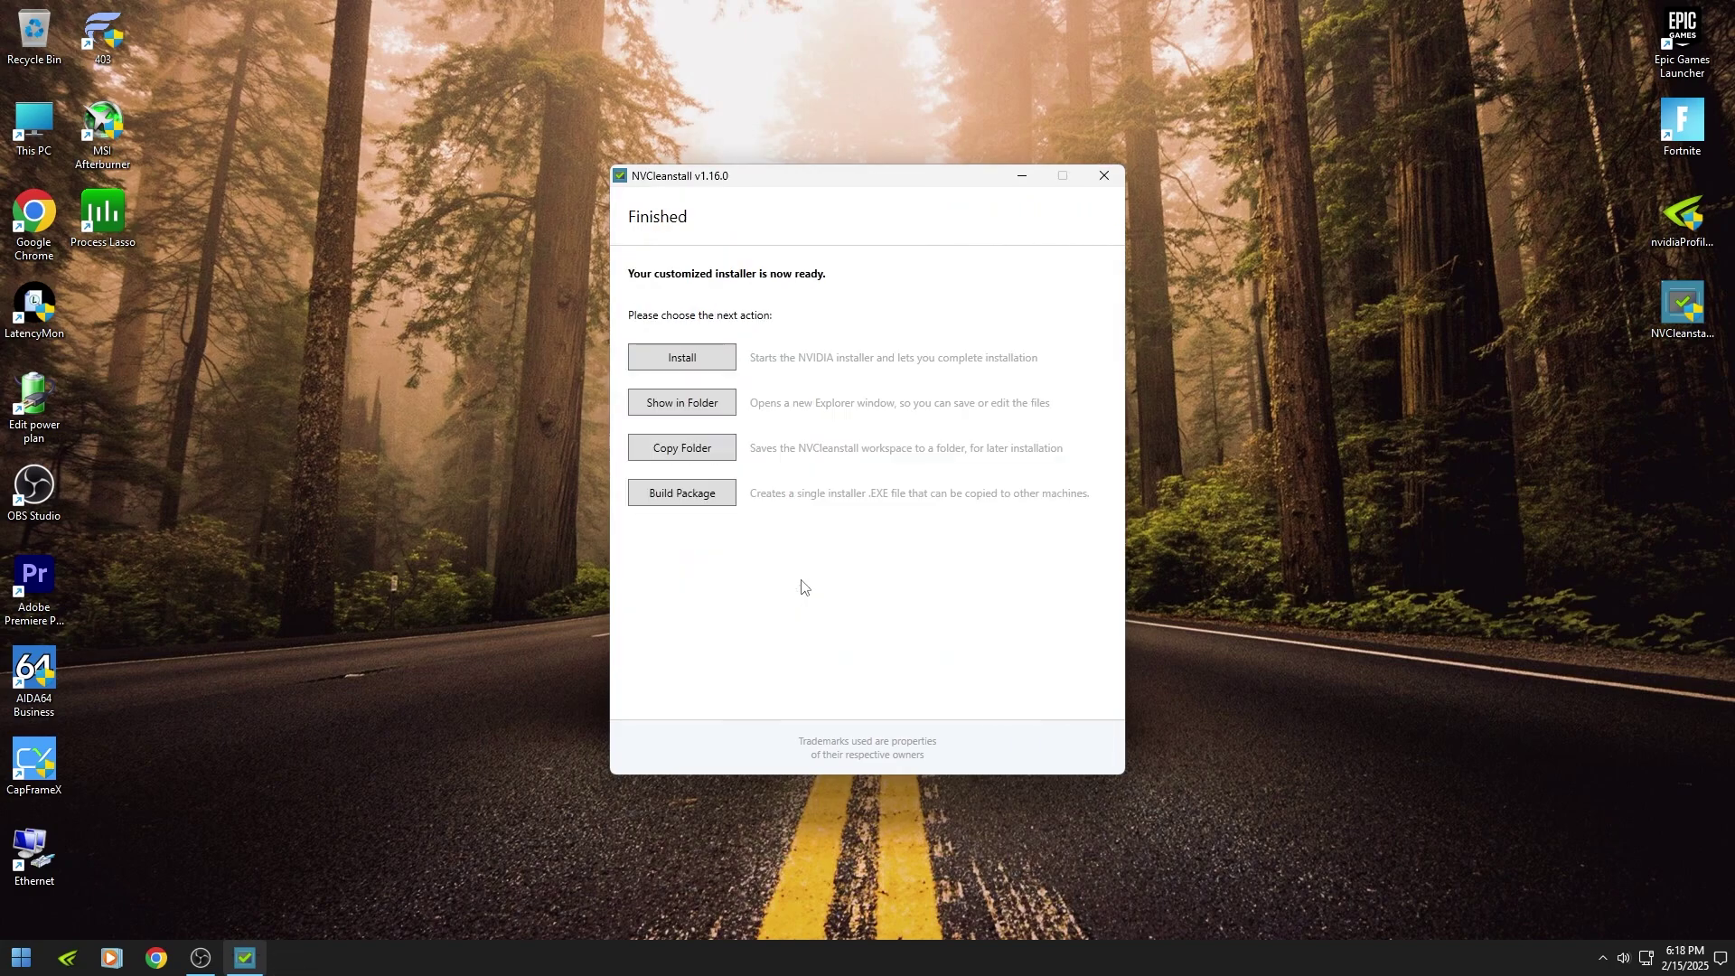
# Step: Run the 546.17 installer, accept the license, and proceed with Custom installation
pyautogui.click(683, 358)
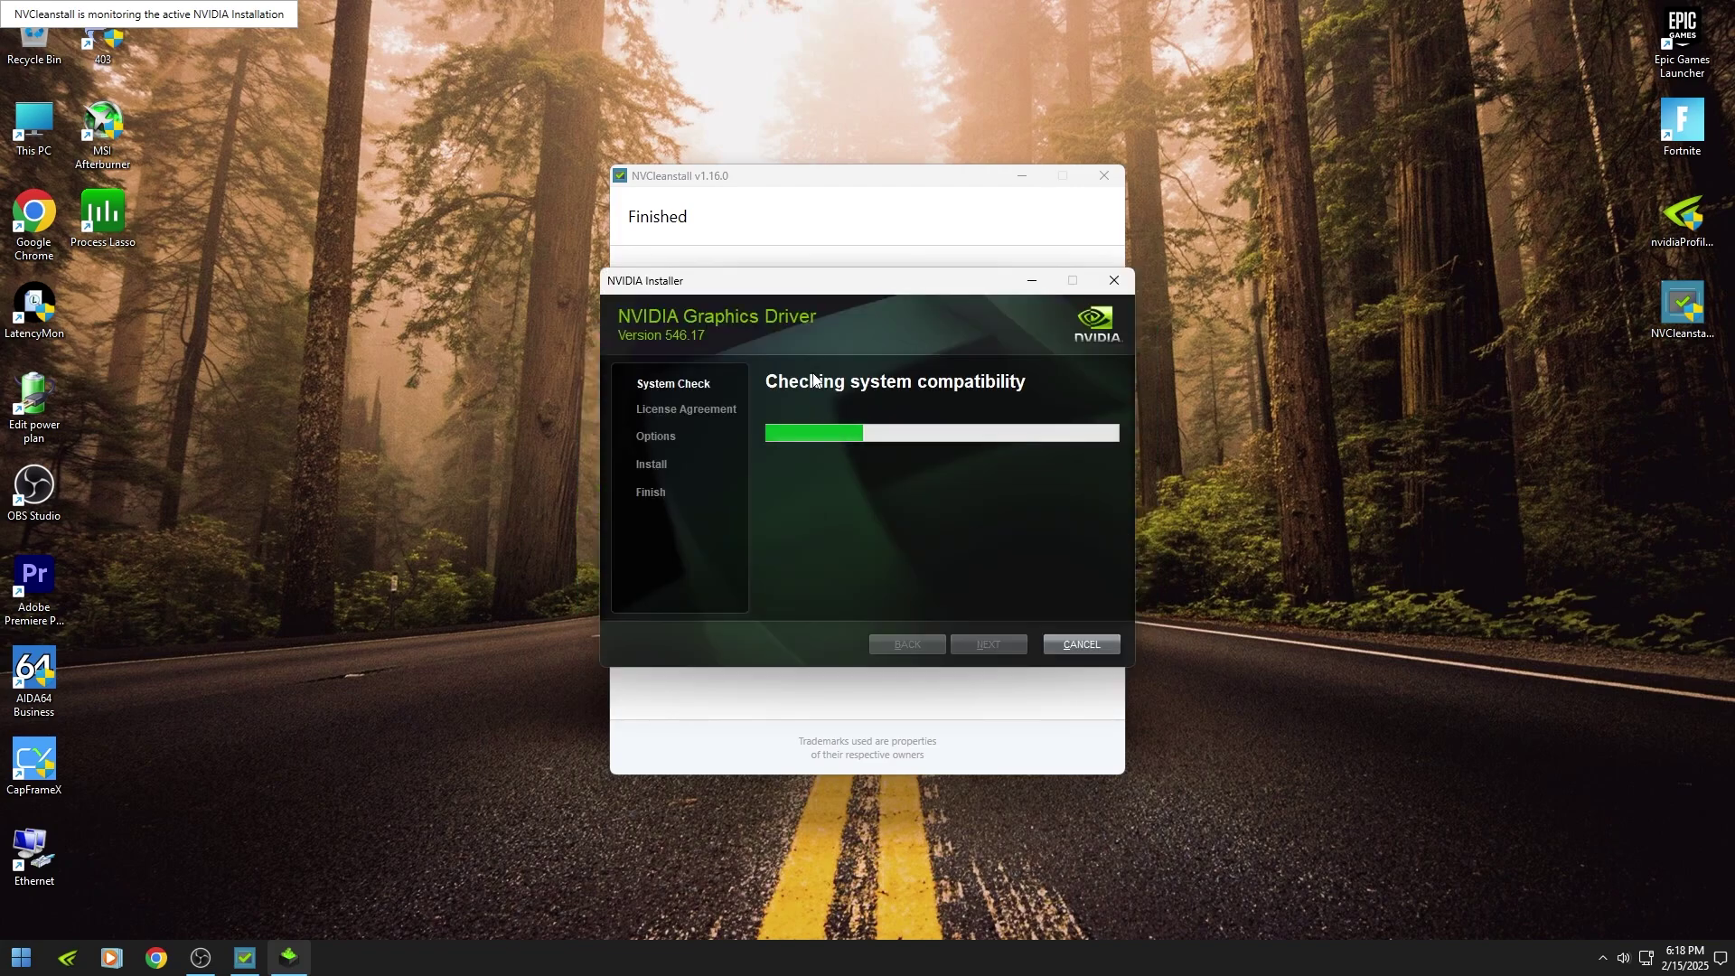
pyautogui.click(930, 648)
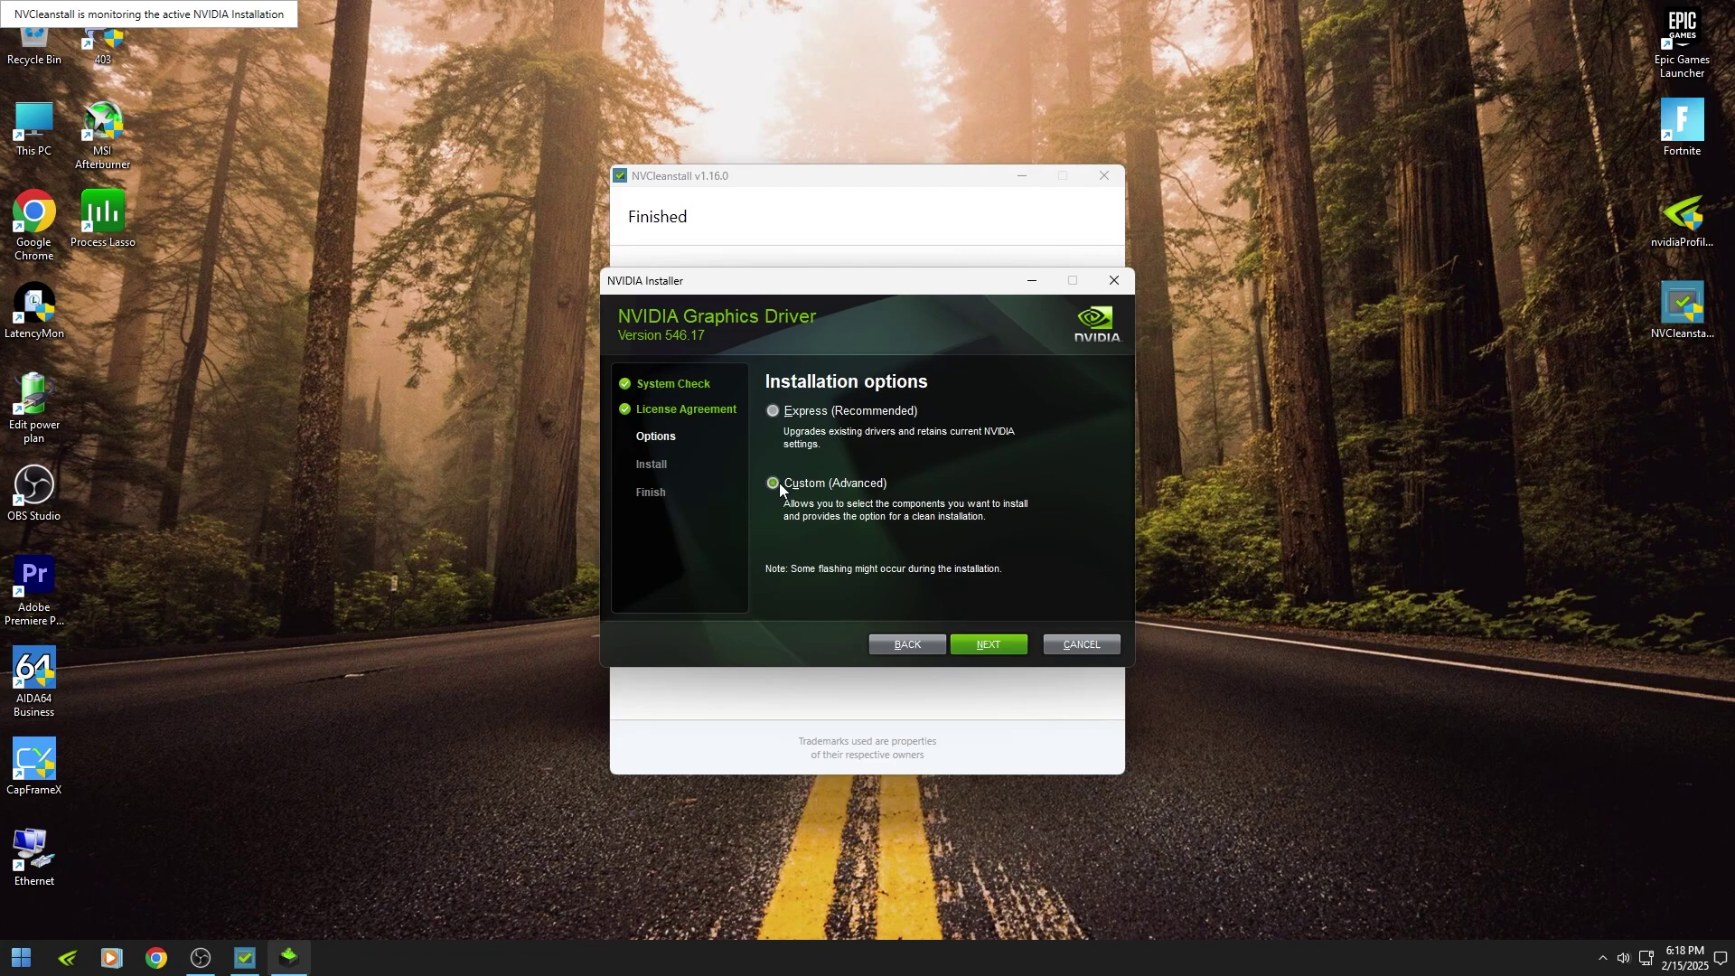
pyautogui.click(972, 648)
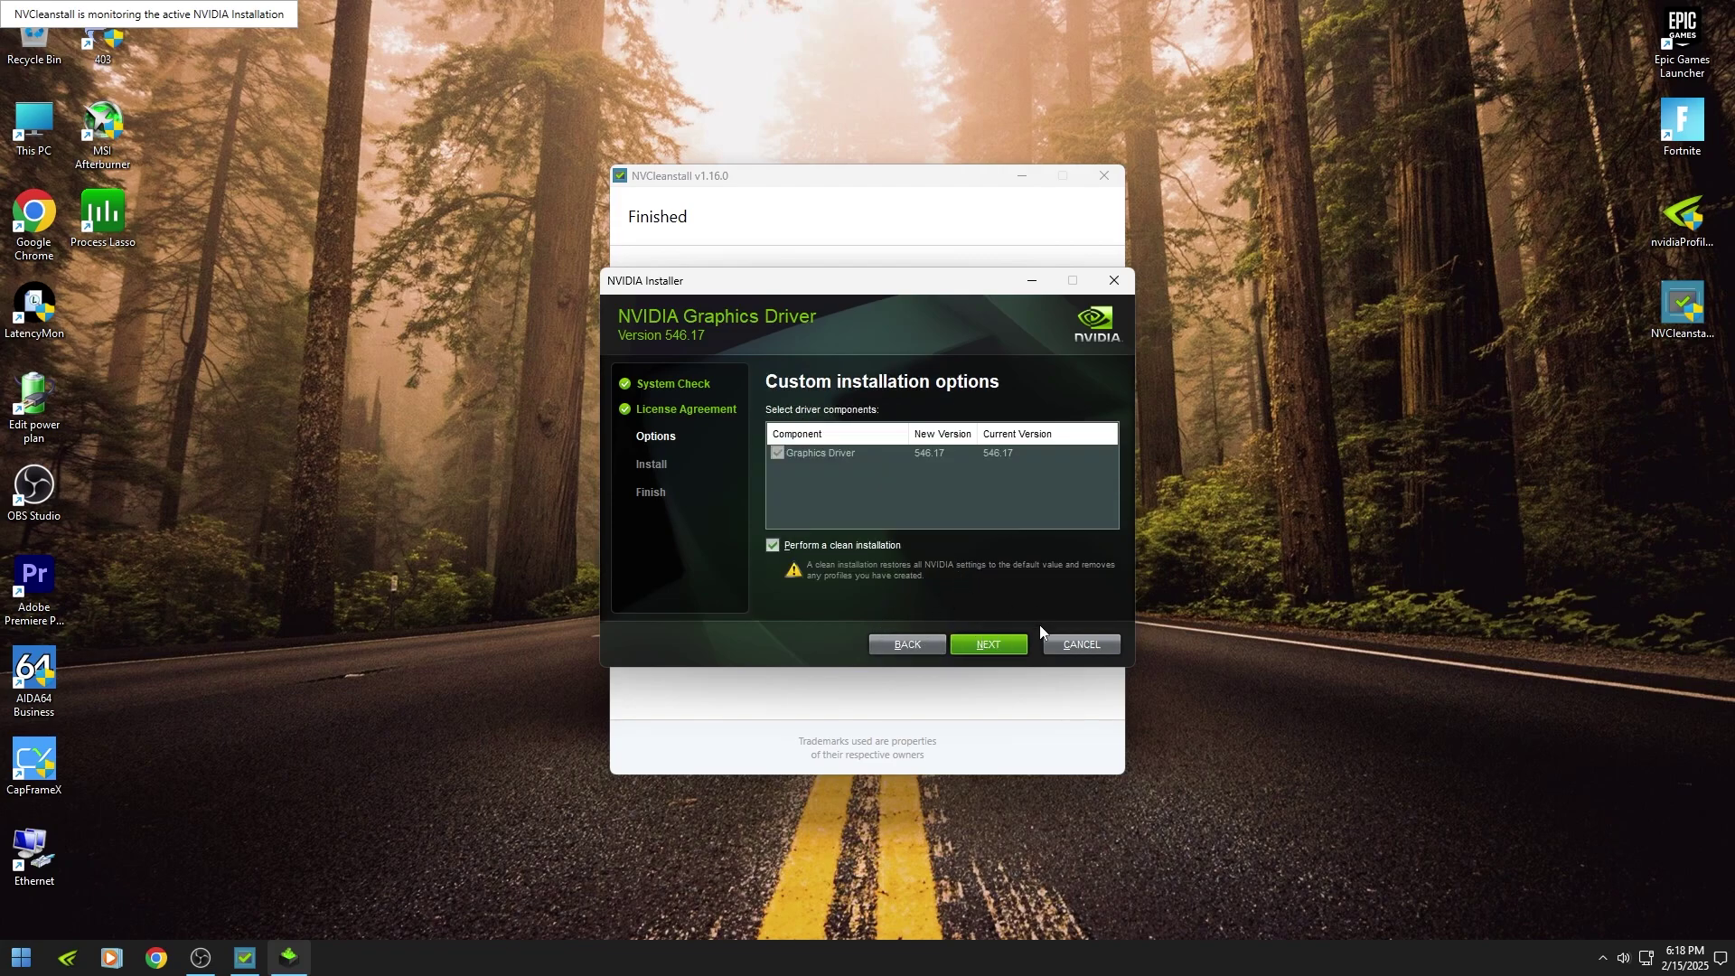
# Step: Cancel the NVIDIA installation and close NVCleanstall
pyautogui.click(1116, 283)
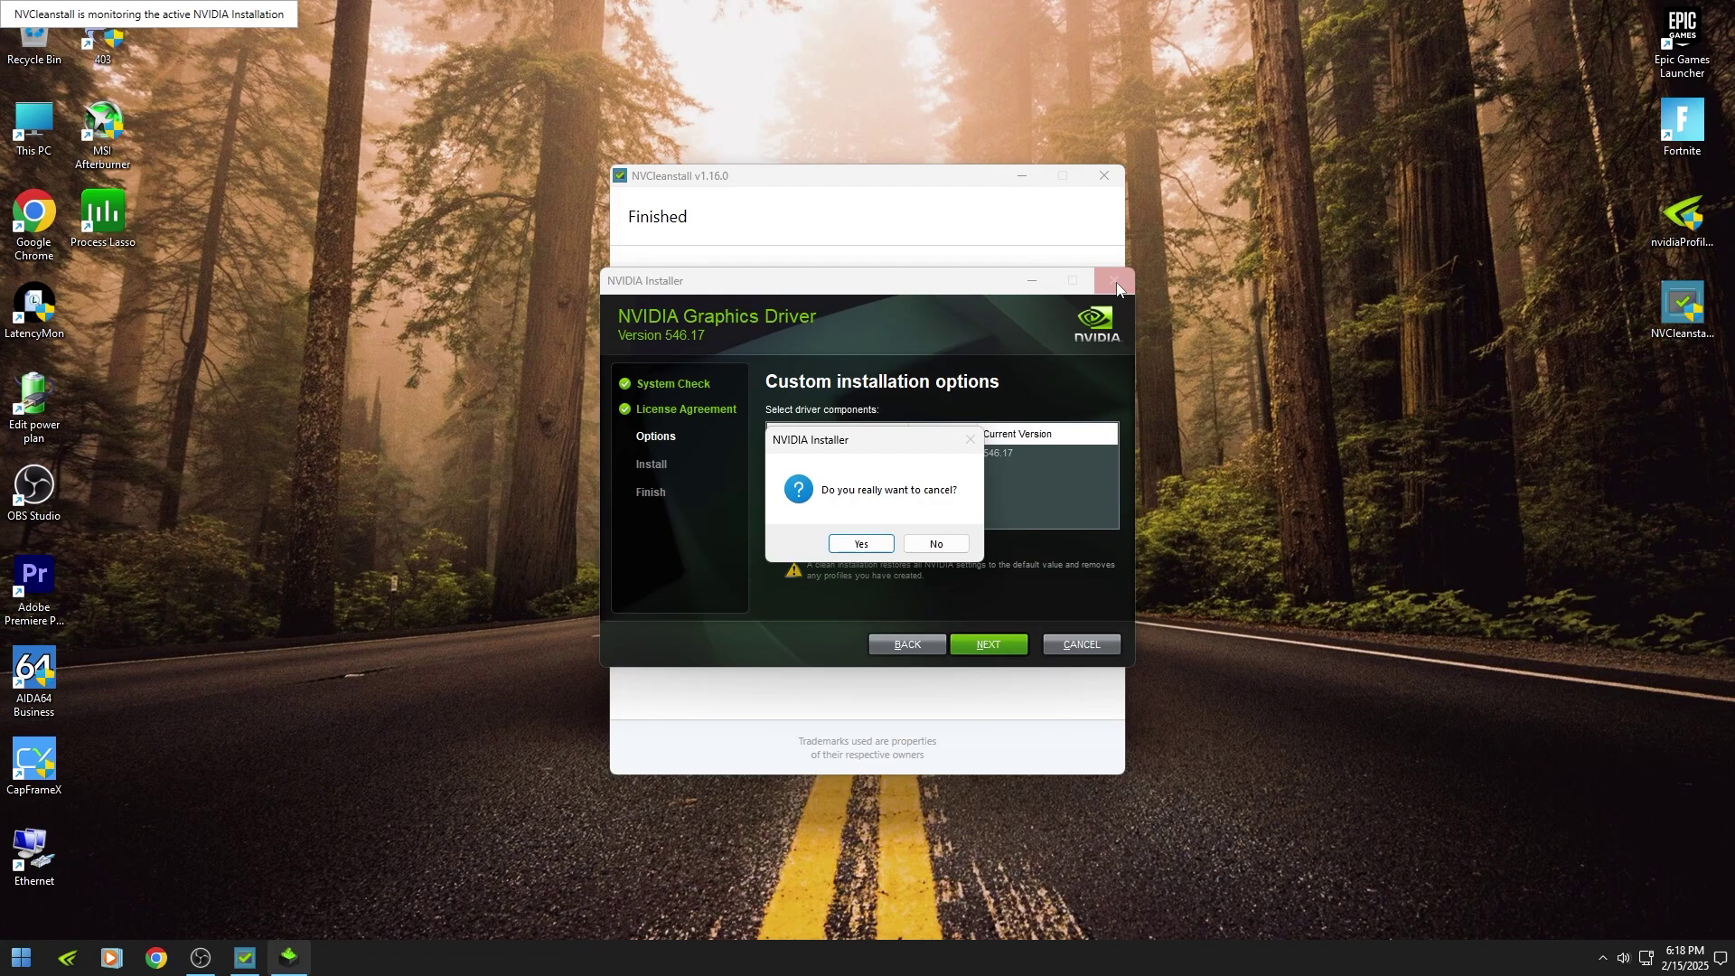
pyautogui.click(869, 543)
pyautogui.click(1104, 176)
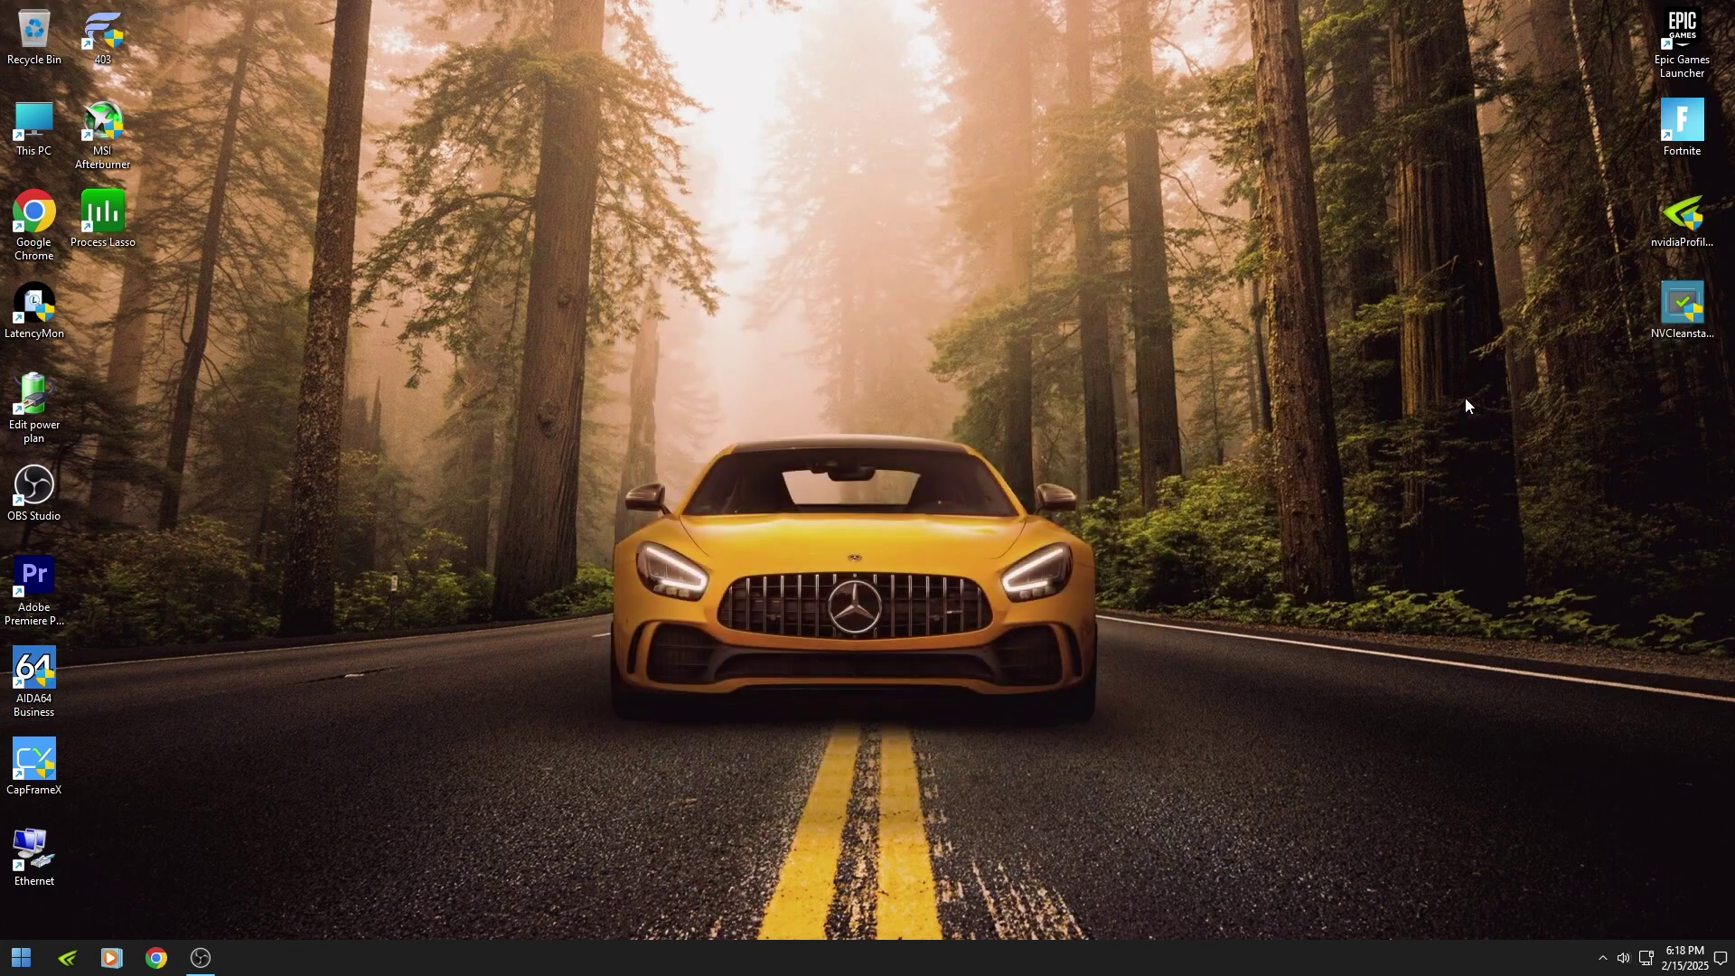
# Step: Launch Profile Inspector and set all GSYNC application and global settings to Off / Force Off
pyautogui.doubleClick(1681, 221)
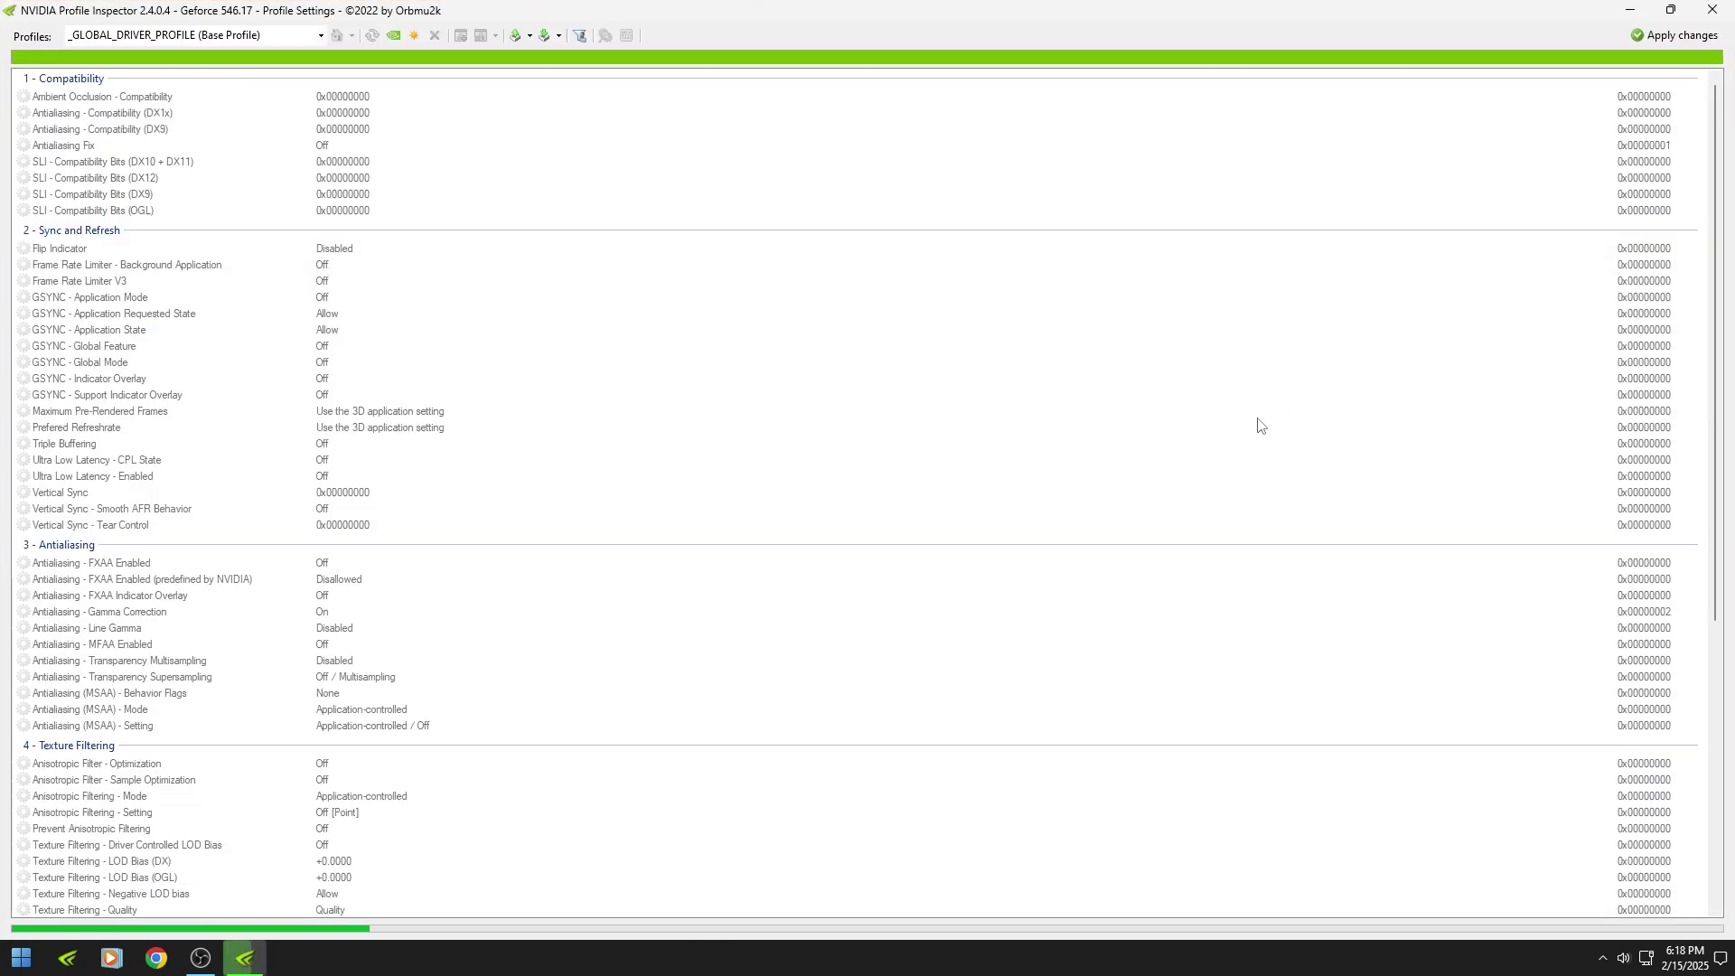
pyautogui.click(394, 305)
pyautogui.click(1584, 303)
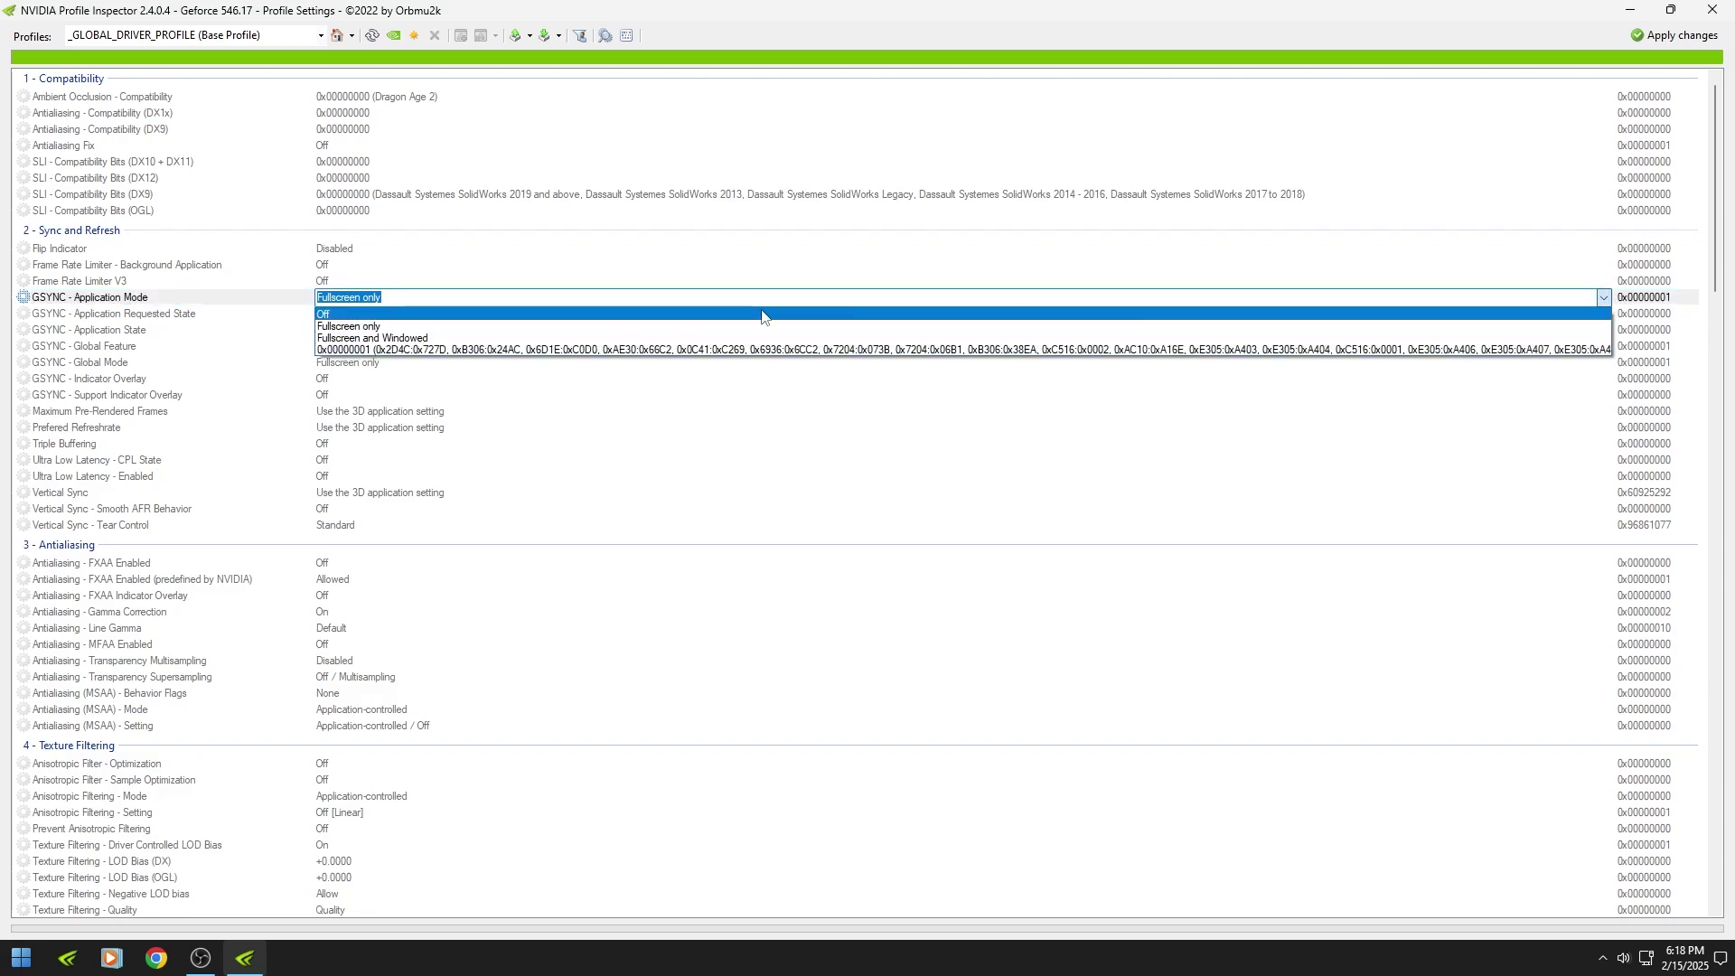
pyautogui.click(389, 318)
pyautogui.click(388, 315)
pyautogui.click(1595, 316)
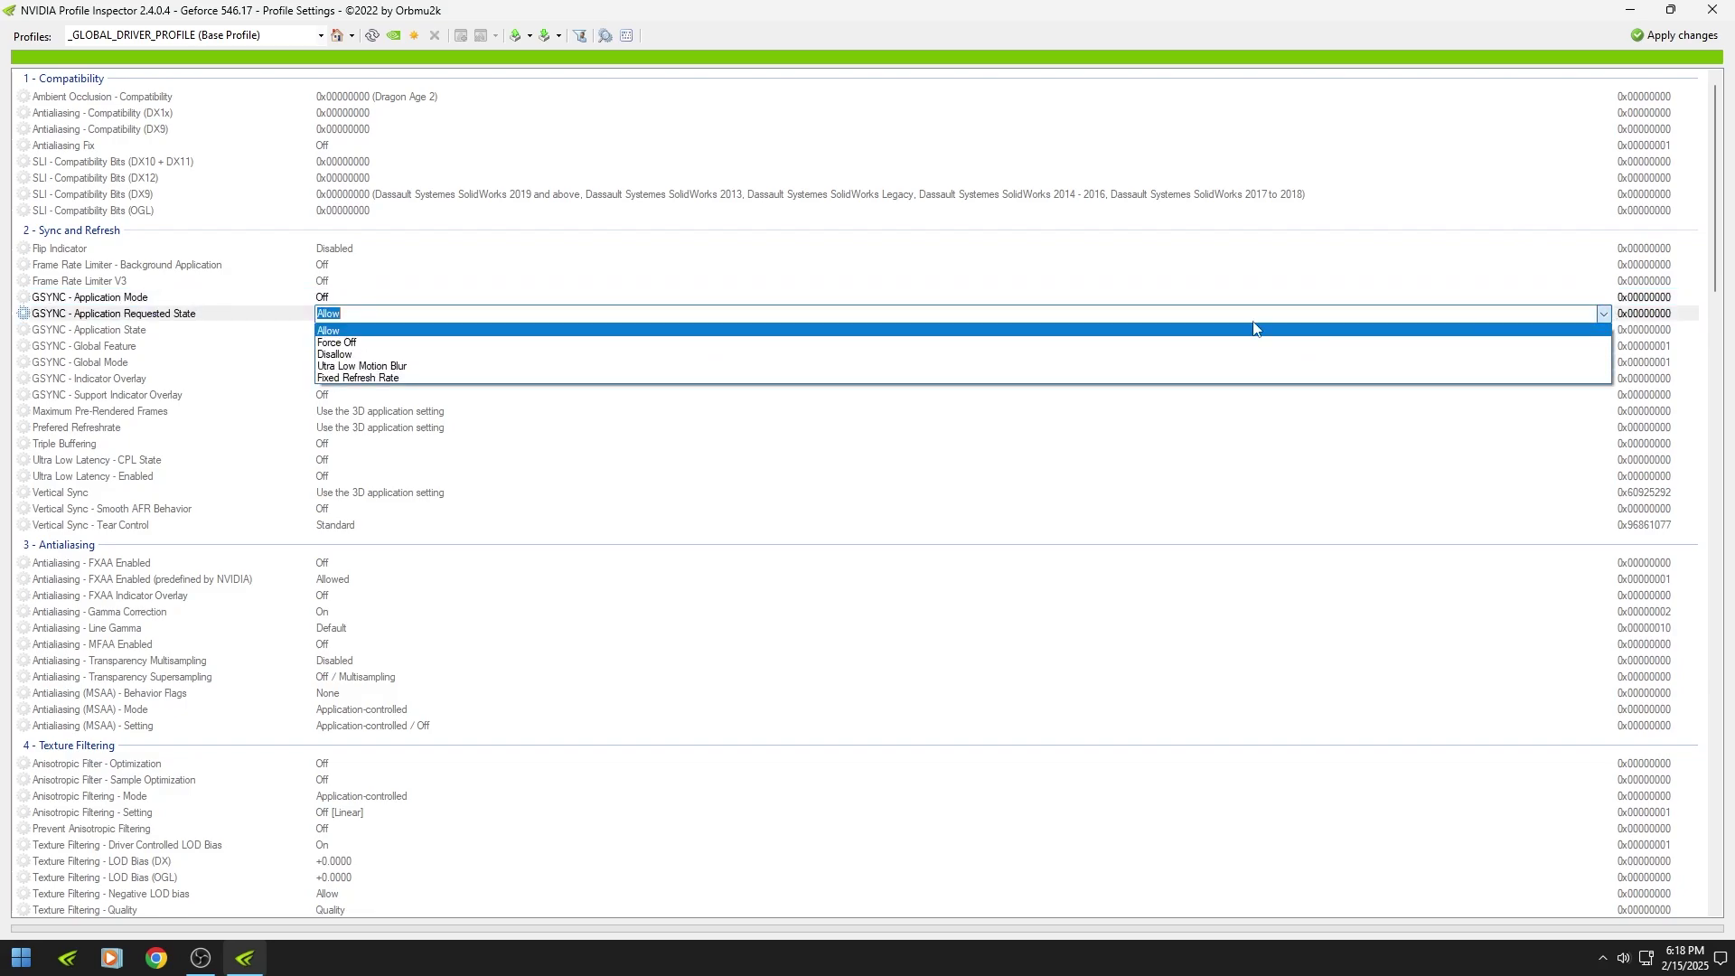
pyautogui.click(378, 341)
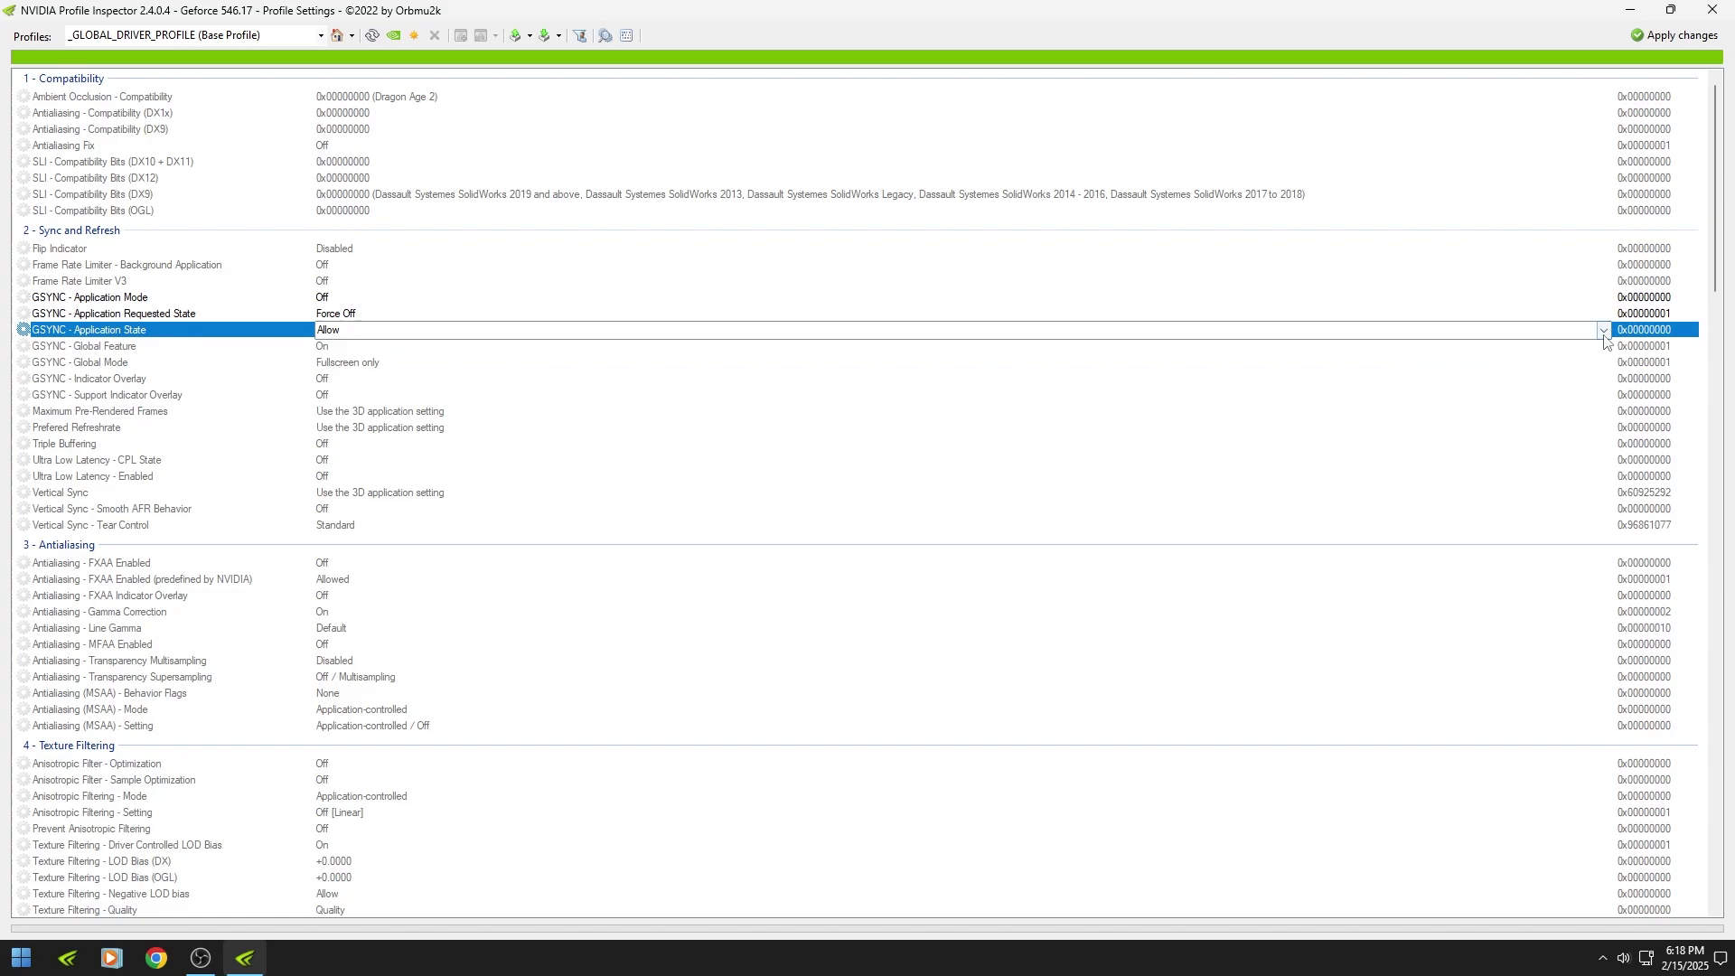
pyautogui.click(1605, 330)
pyautogui.click(340, 360)
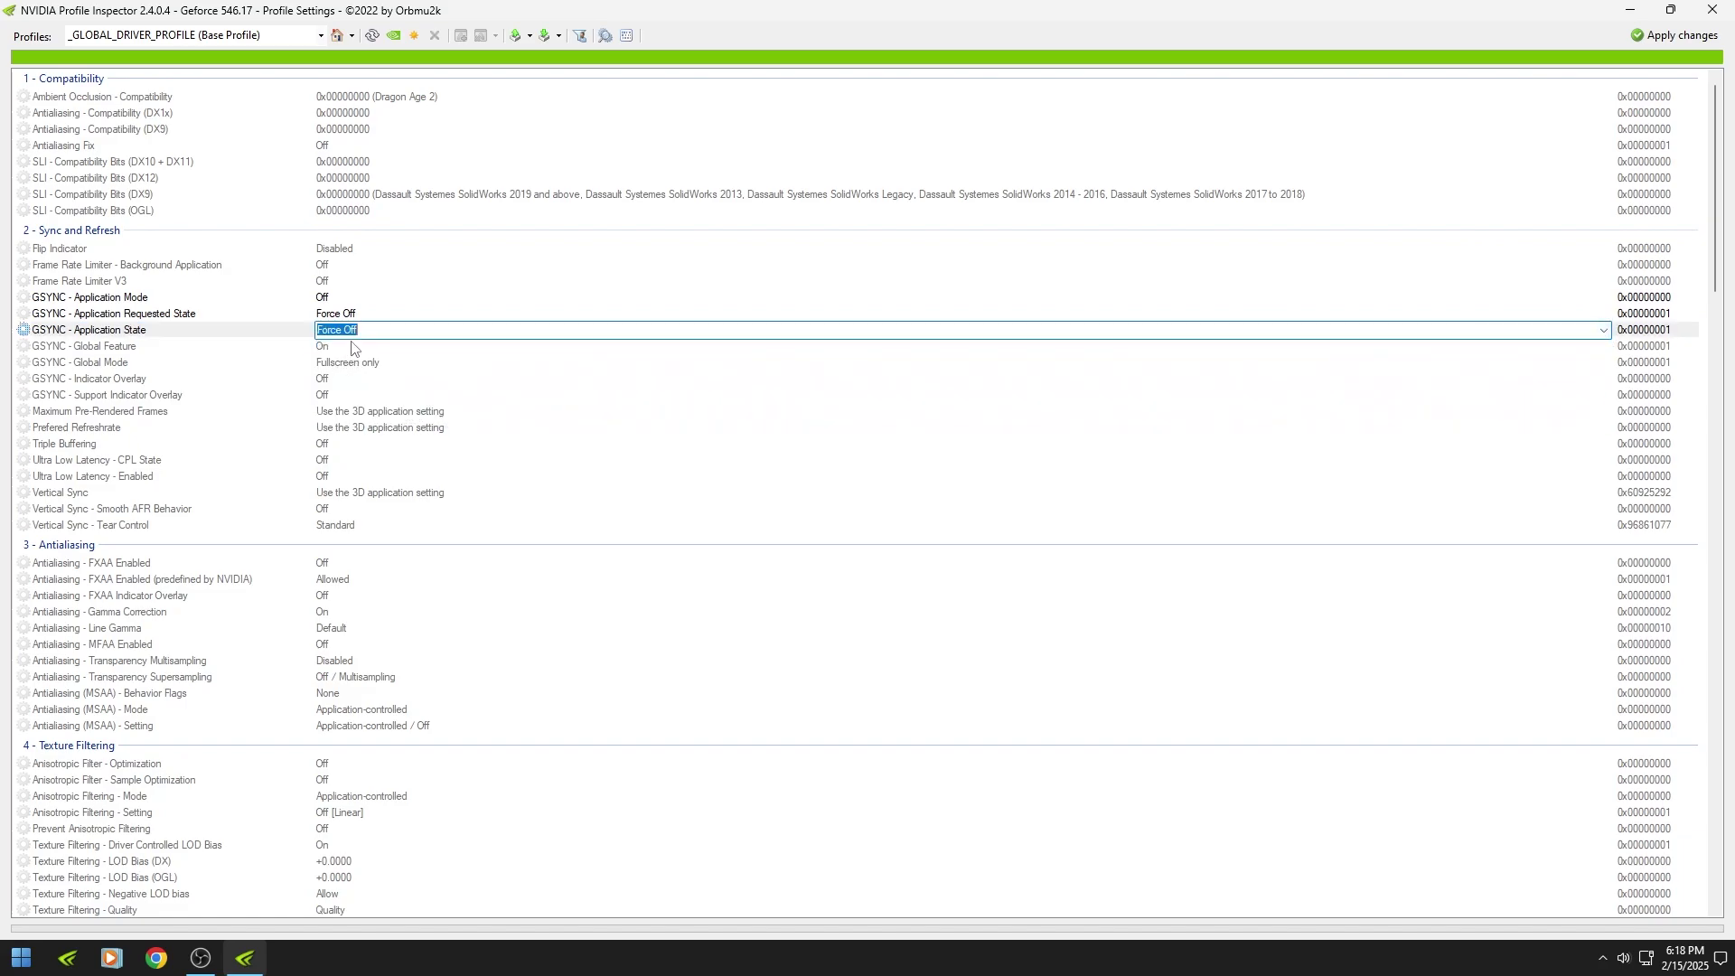
pyautogui.click(1594, 348)
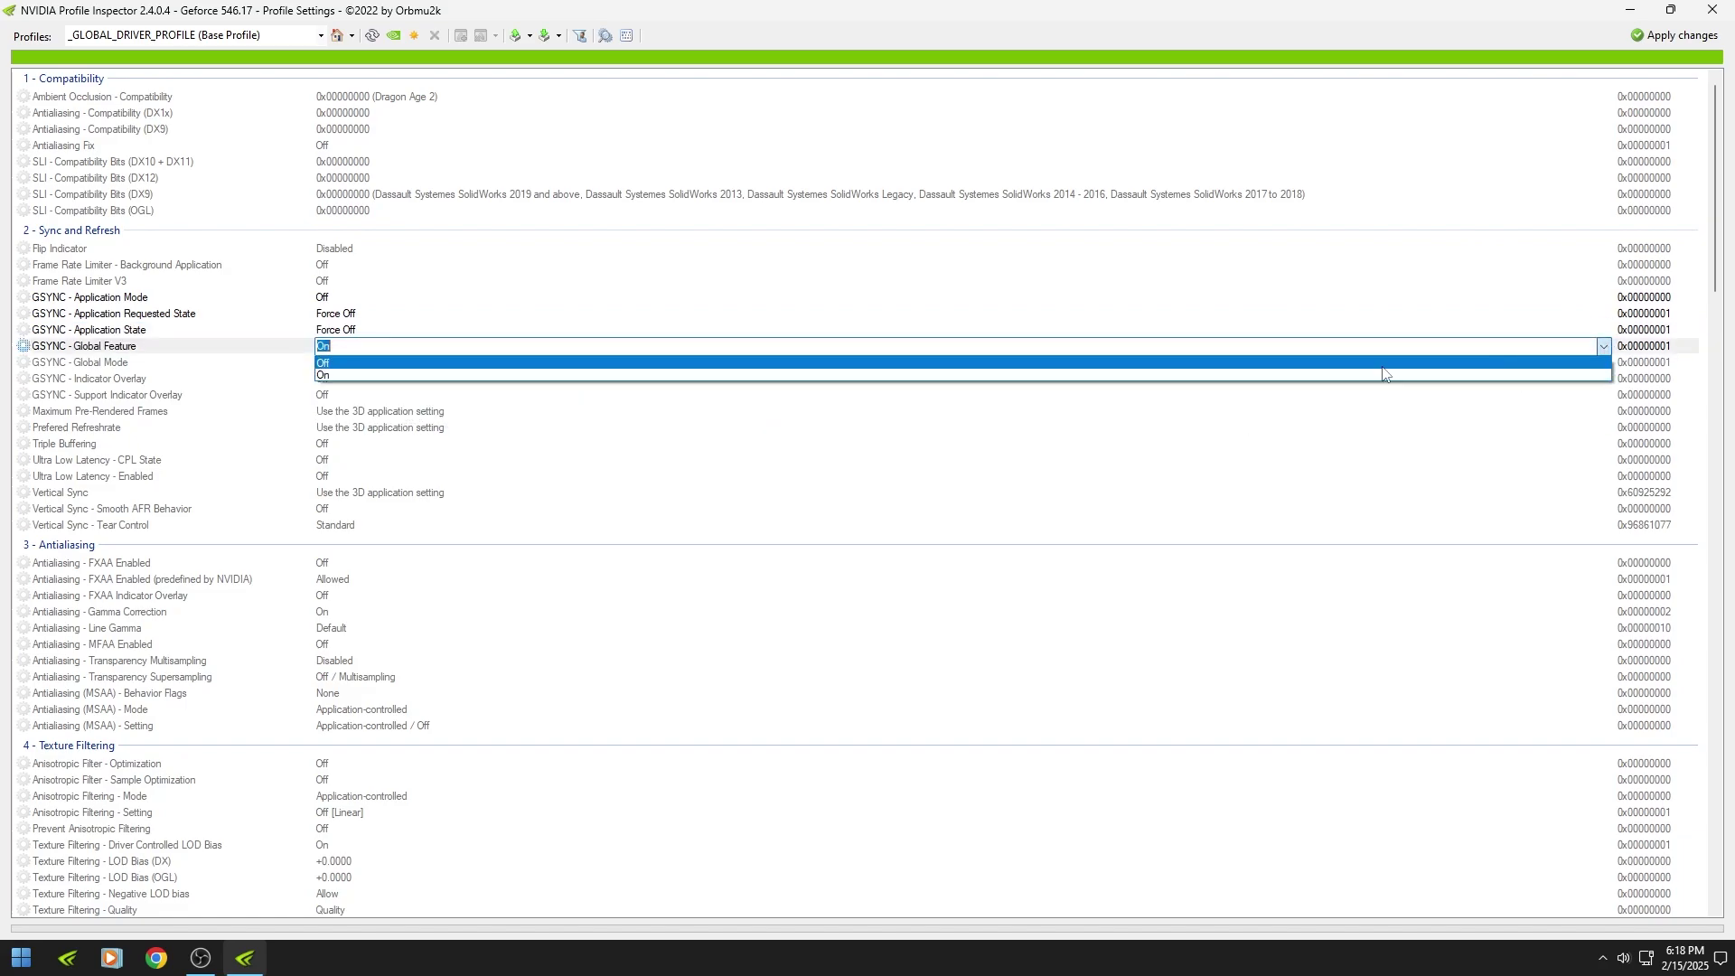
pyautogui.click(839, 364)
pyautogui.click(1595, 365)
pyautogui.click(884, 389)
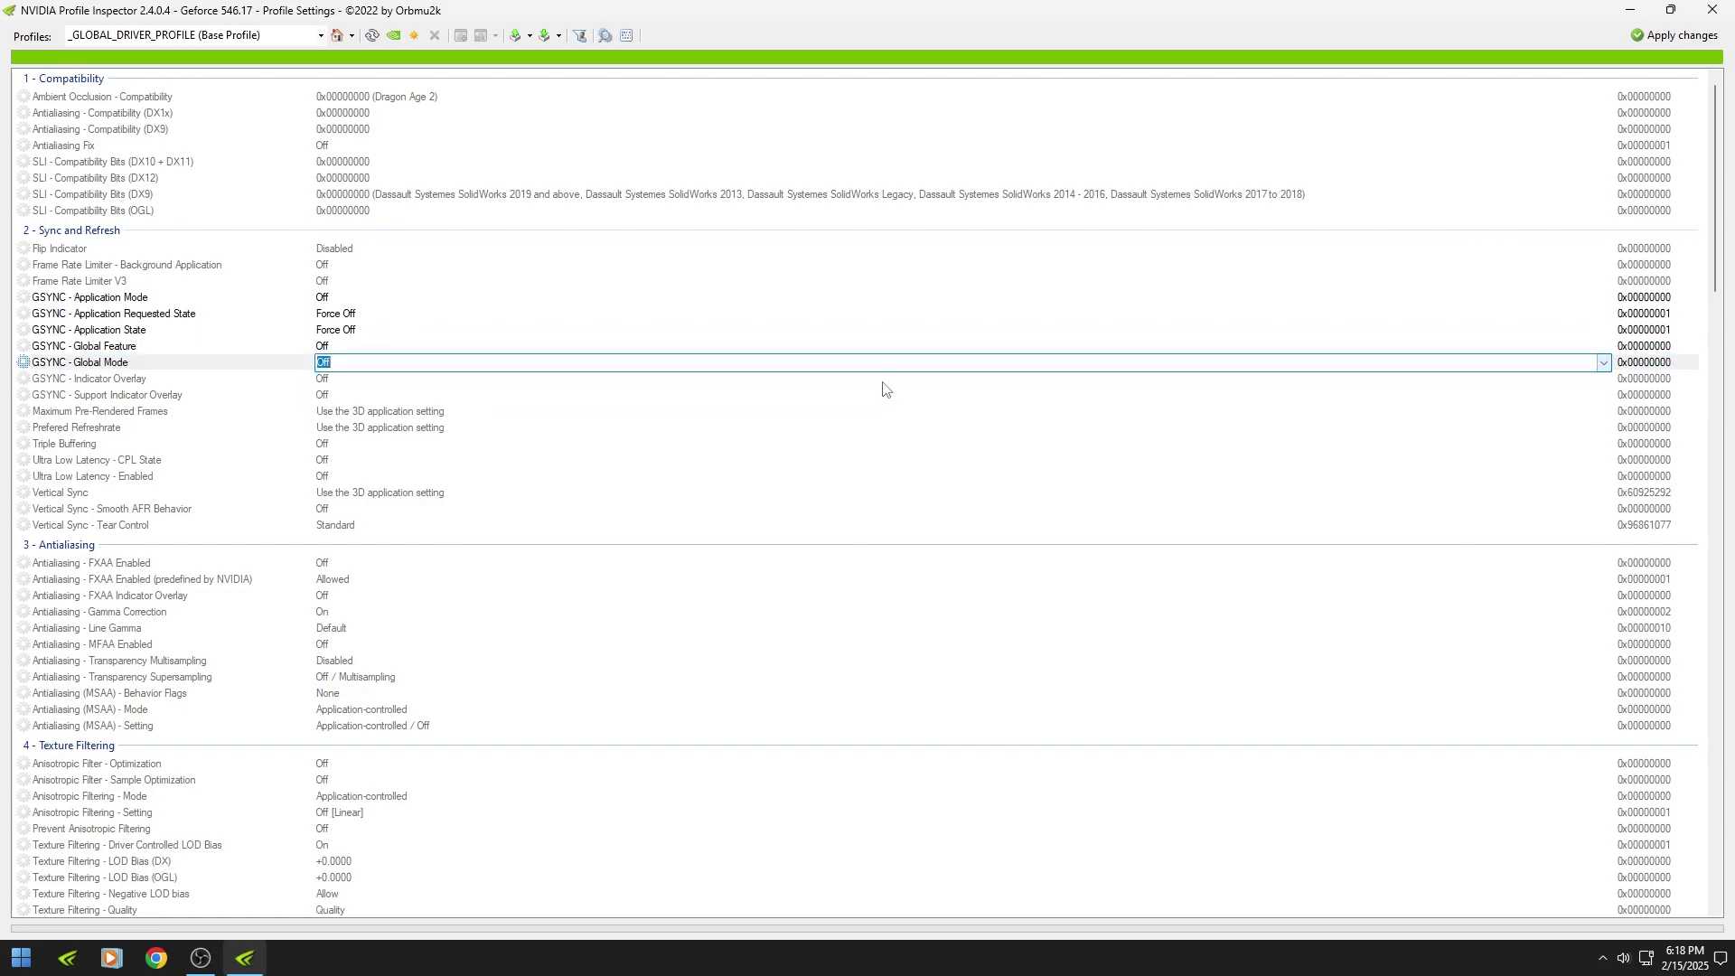
# Step: Limit Maximum Pre-Rendered Frames to 1
pyautogui.click(469, 414)
pyautogui.click(1603, 411)
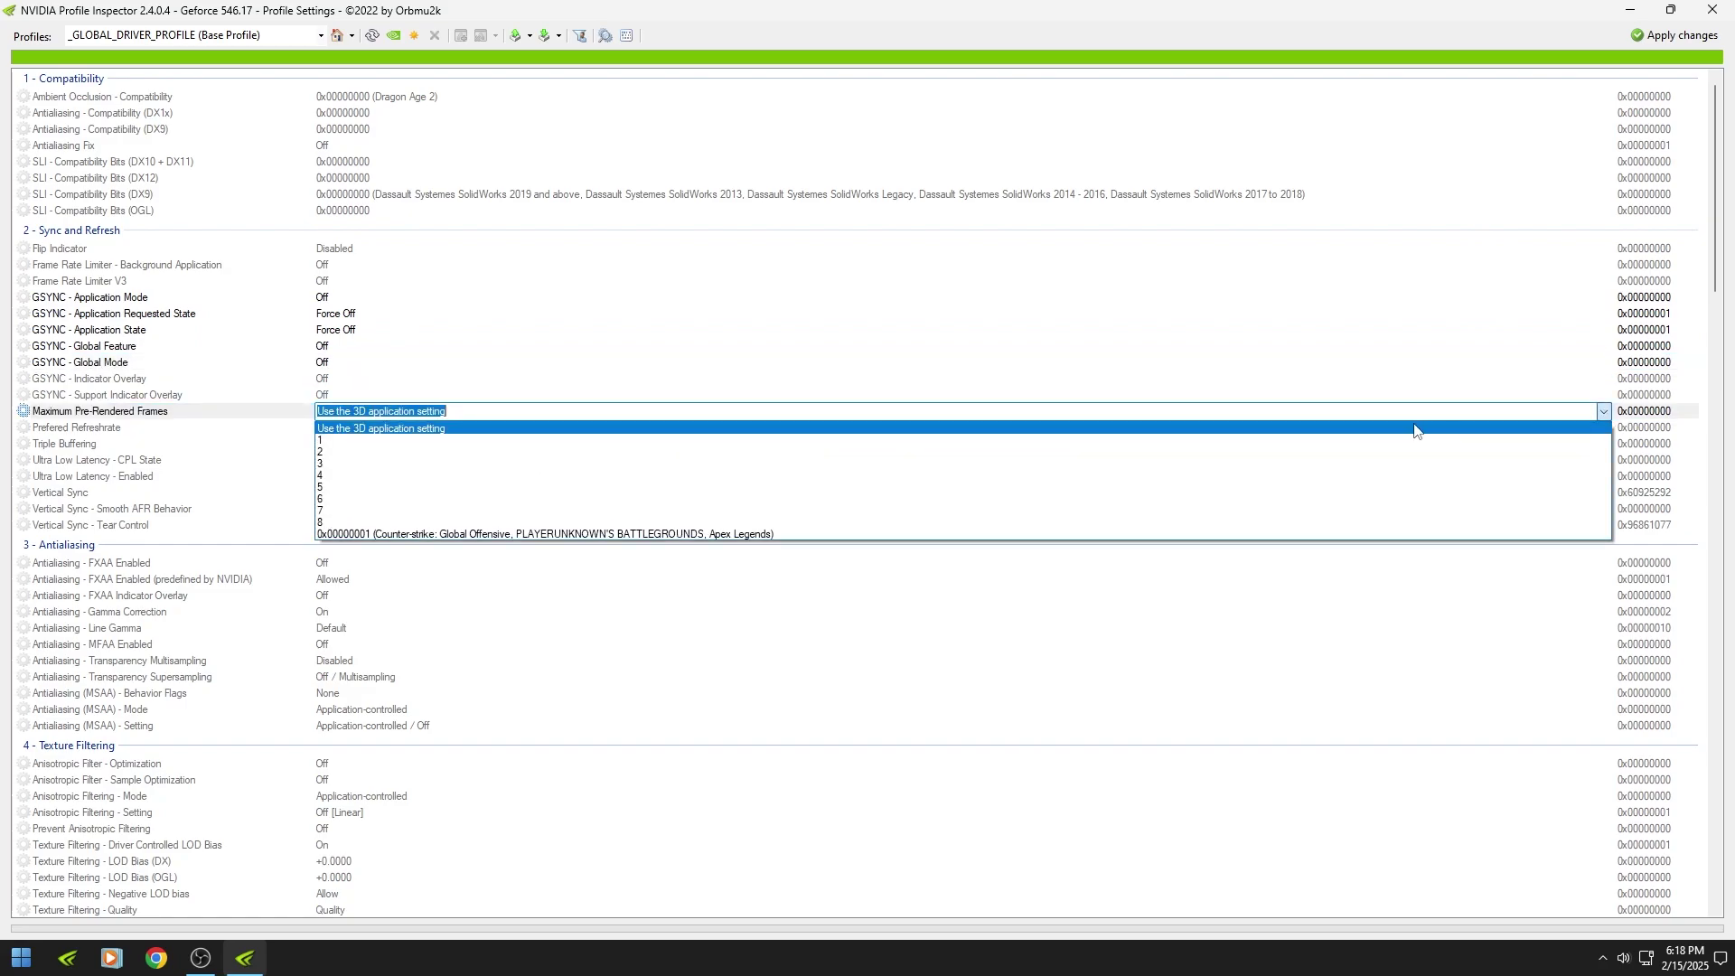
pyautogui.click(487, 441)
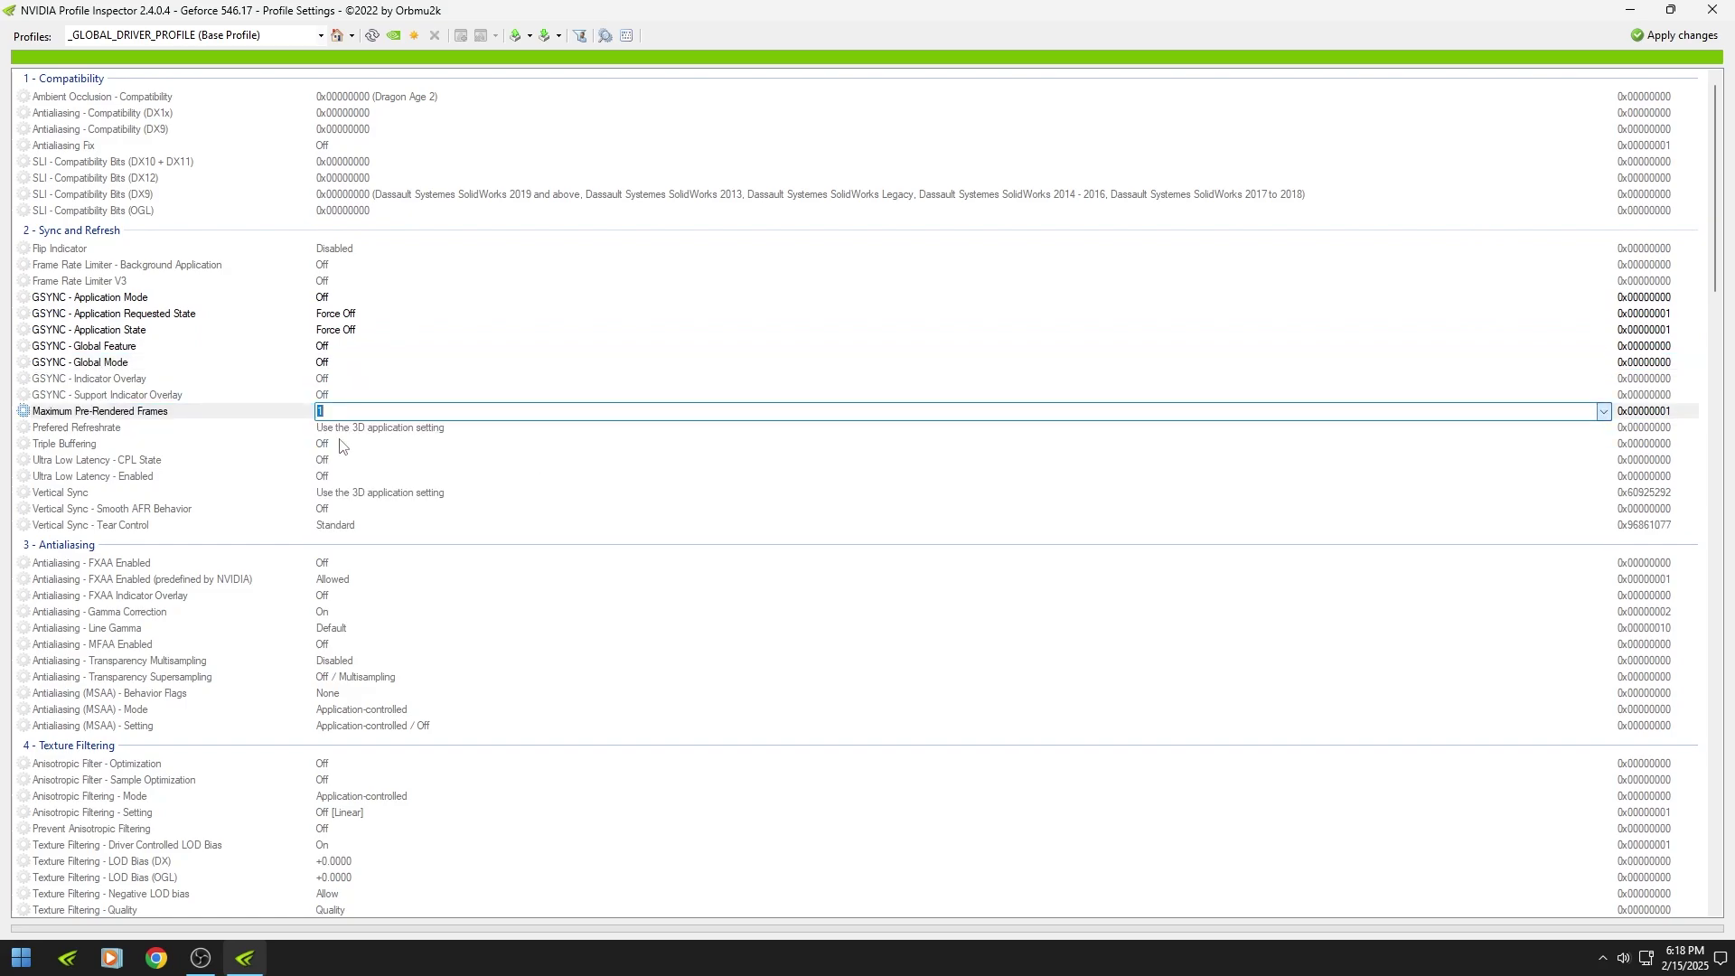
# Step: Set Prefered Refreshrate to Highest available and Vertical Sync to Force off
pyautogui.click(512, 430)
pyautogui.click(1604, 428)
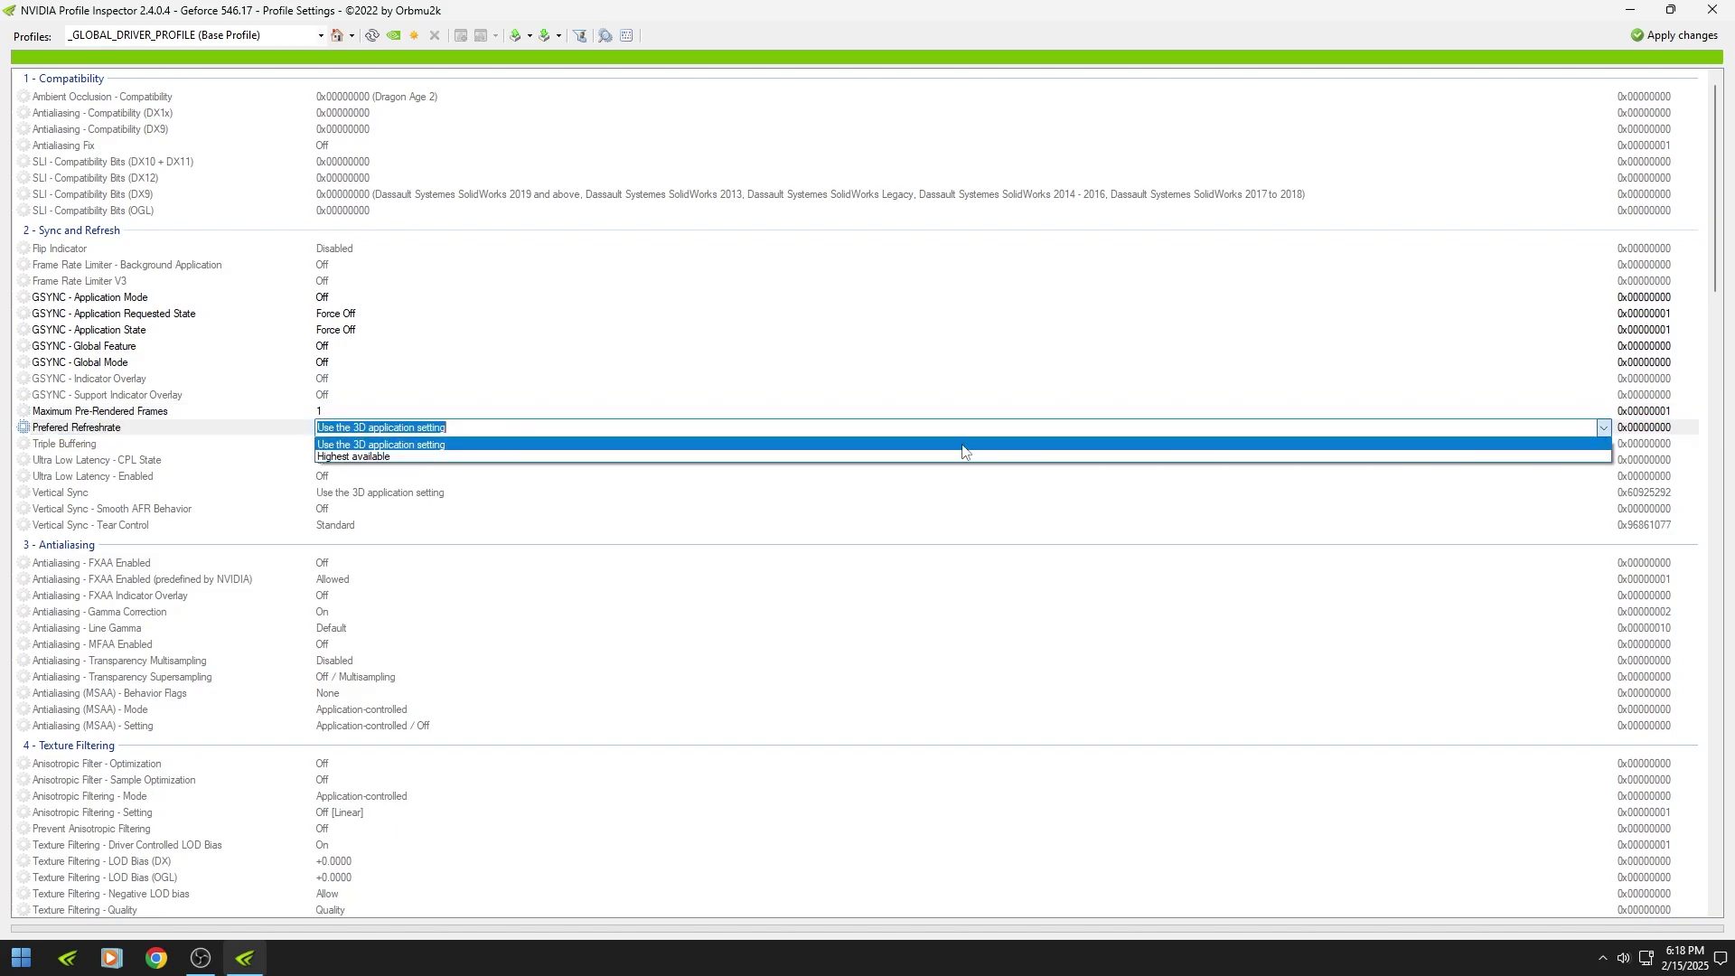
pyautogui.click(619, 459)
pyautogui.click(473, 493)
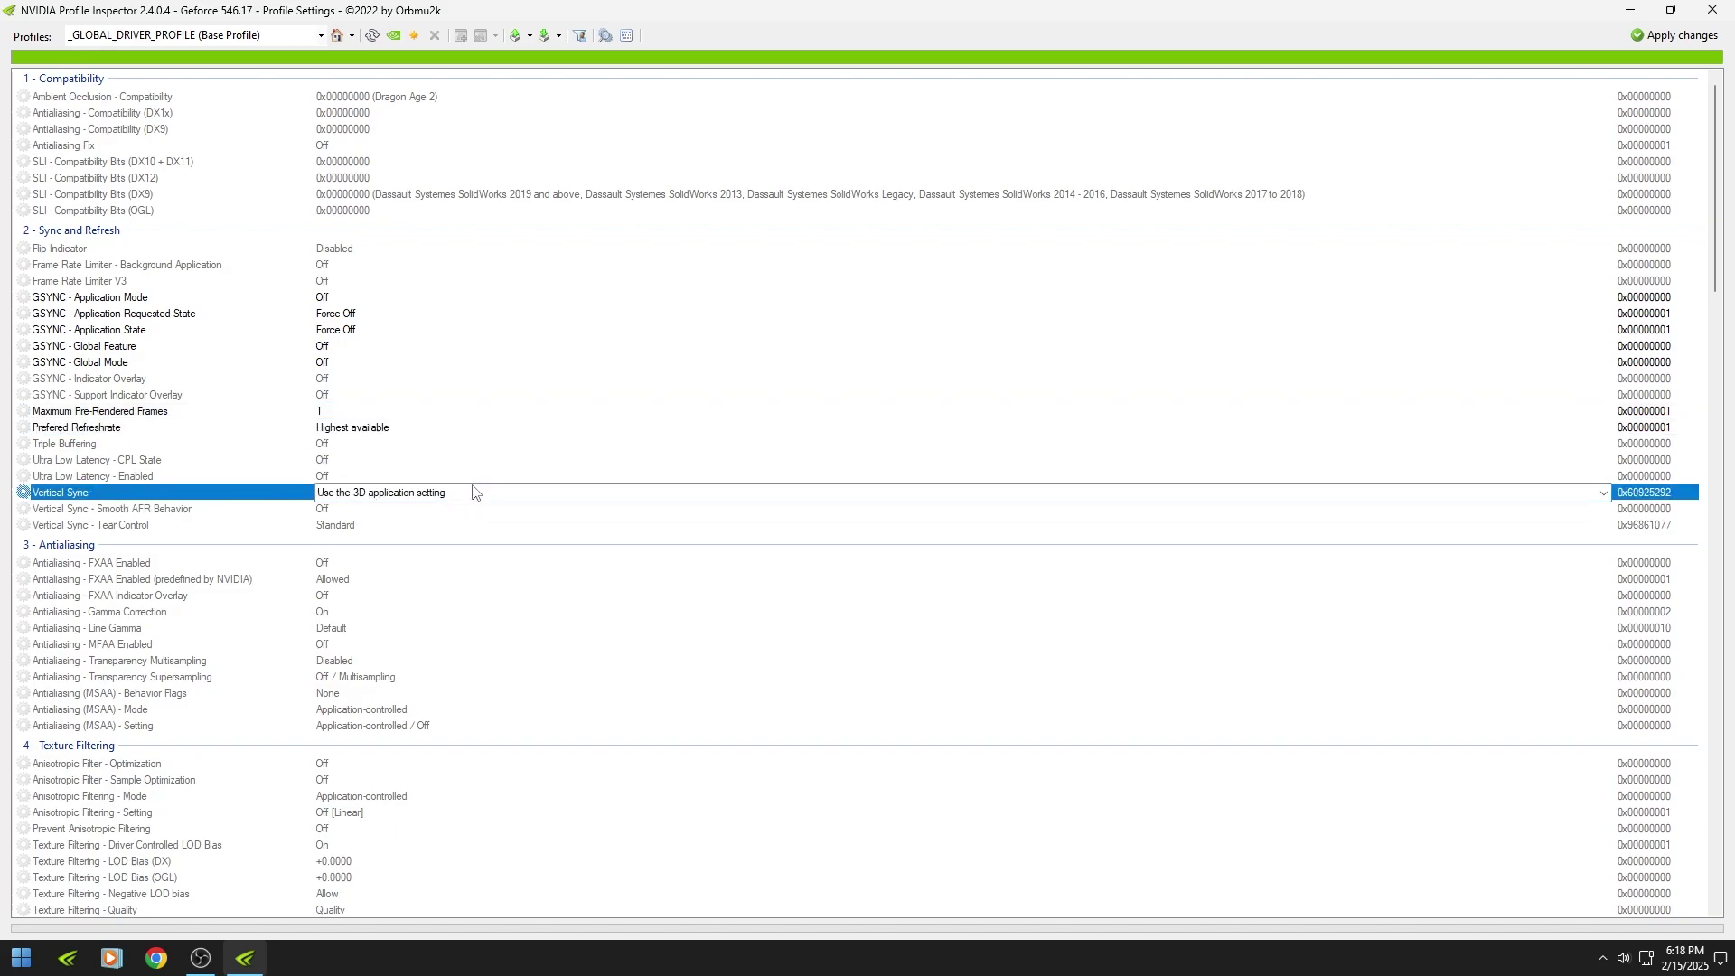
pyautogui.click(1604, 493)
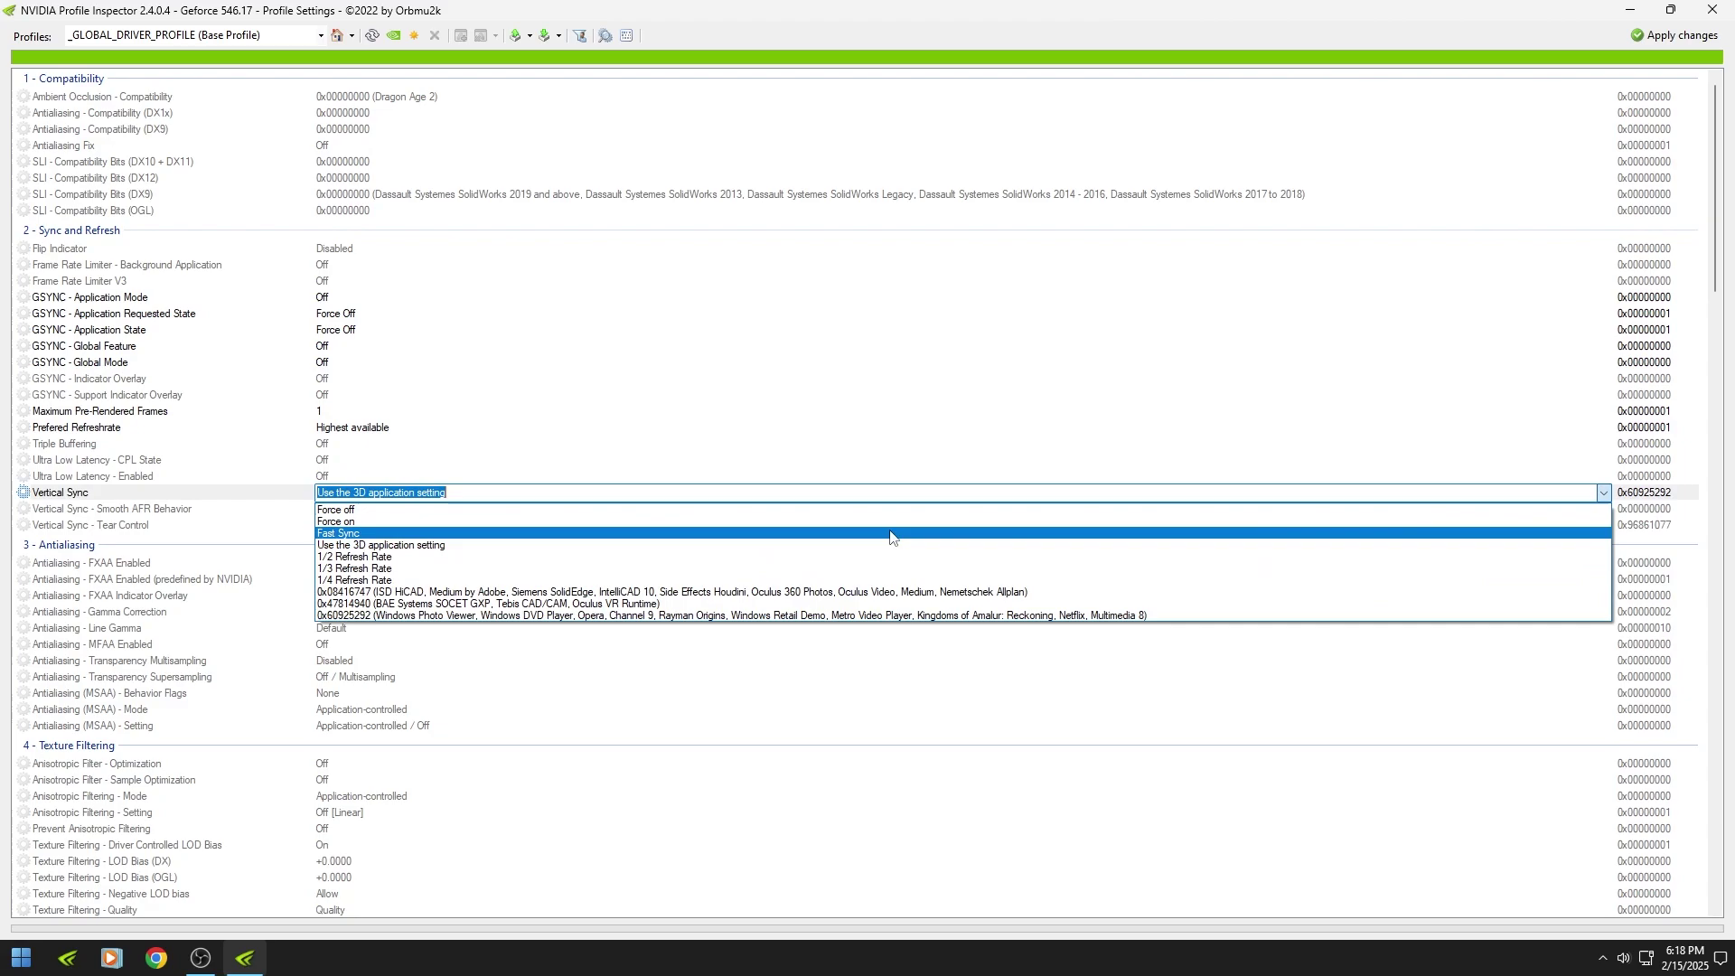
pyautogui.click(821, 518)
pyautogui.moveTo(1721, 276); pyautogui.dragTo(1726, 319)
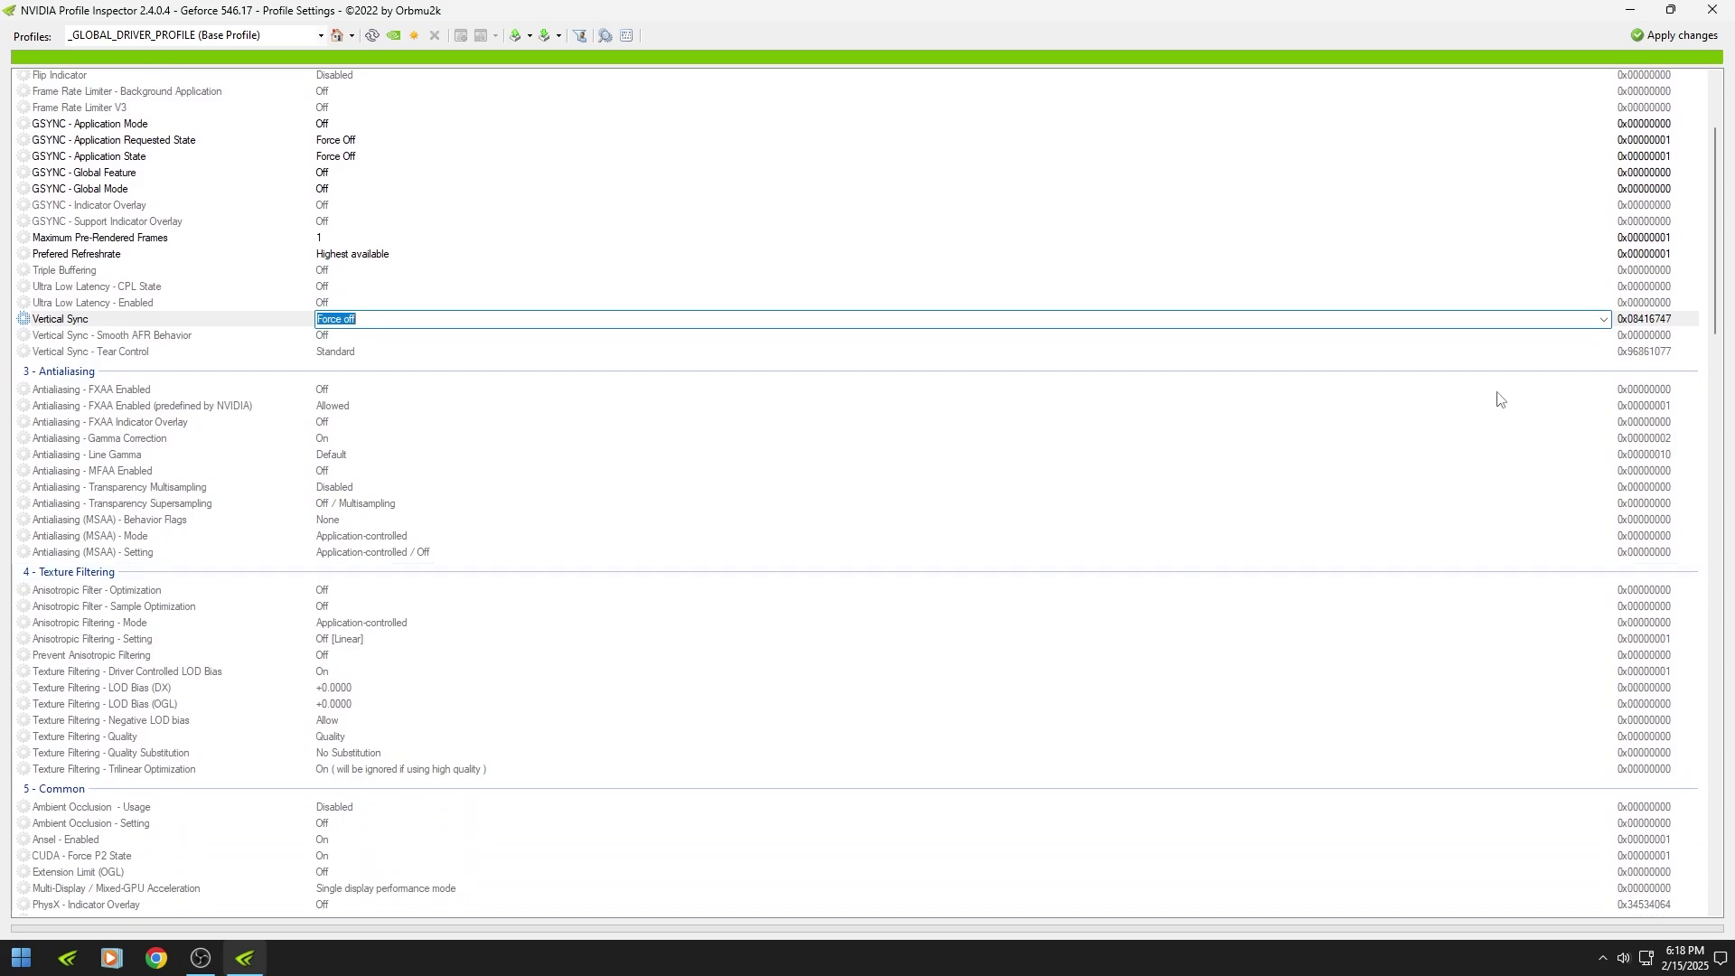
pyautogui.moveTo(1716, 323); pyautogui.dragTo(1716, 477)
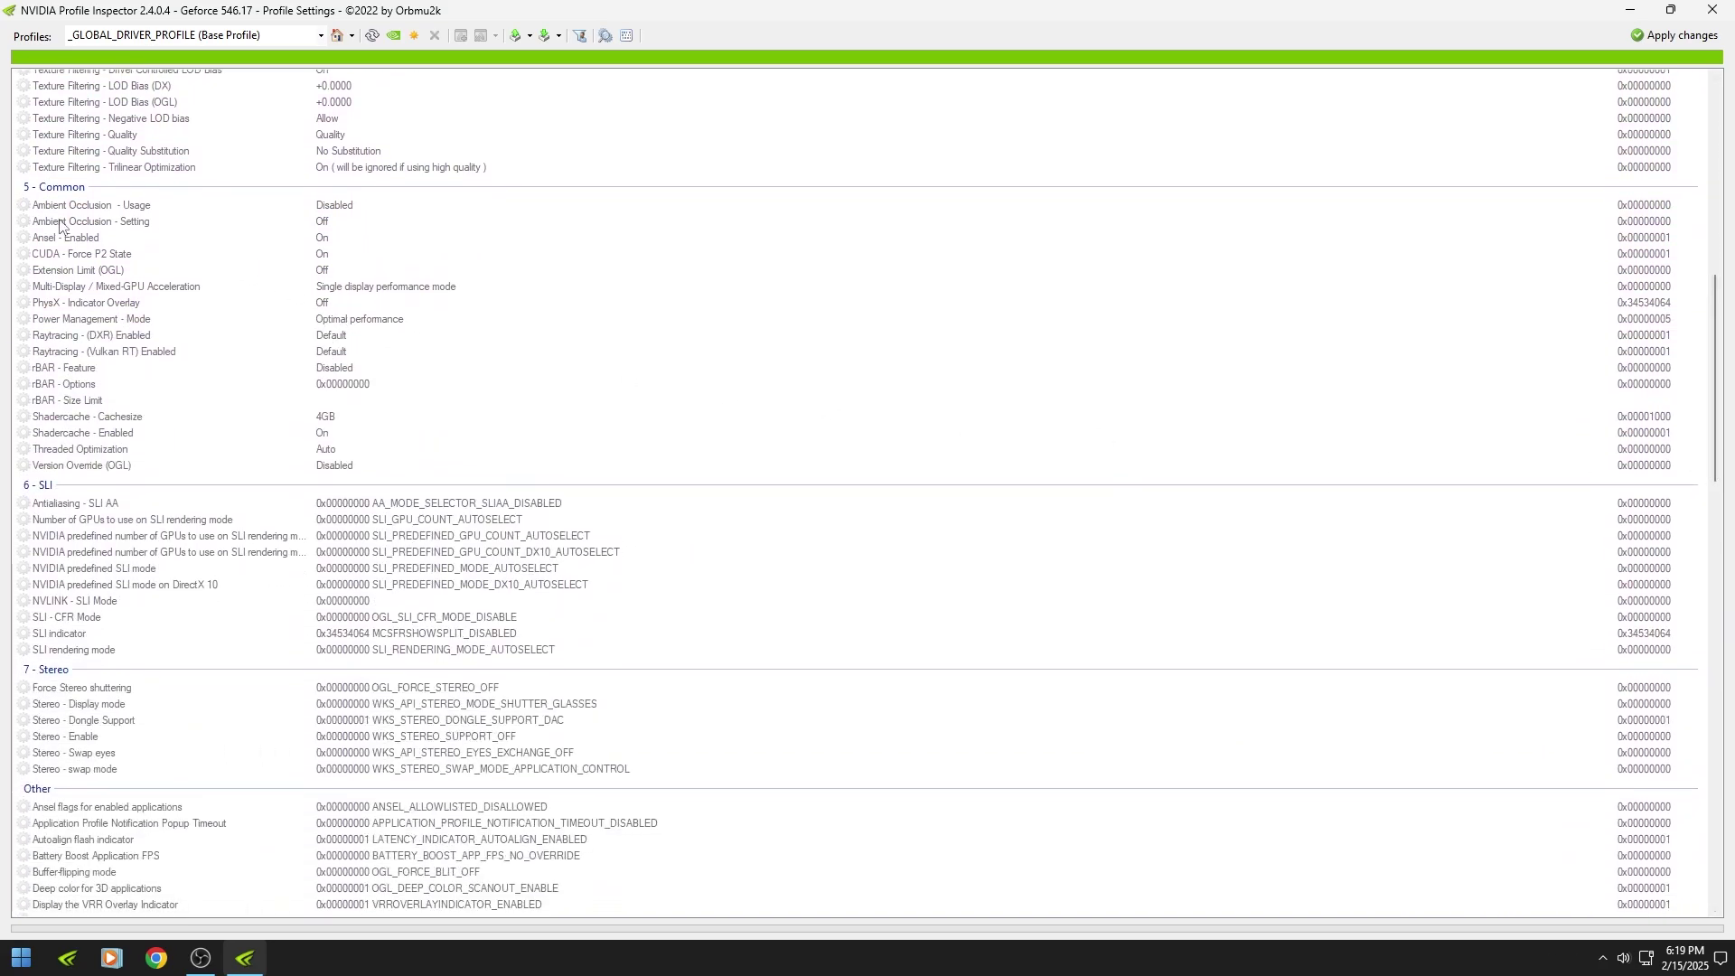
# Step: Set Ansel - Enabled to Off
pyautogui.click(360, 241)
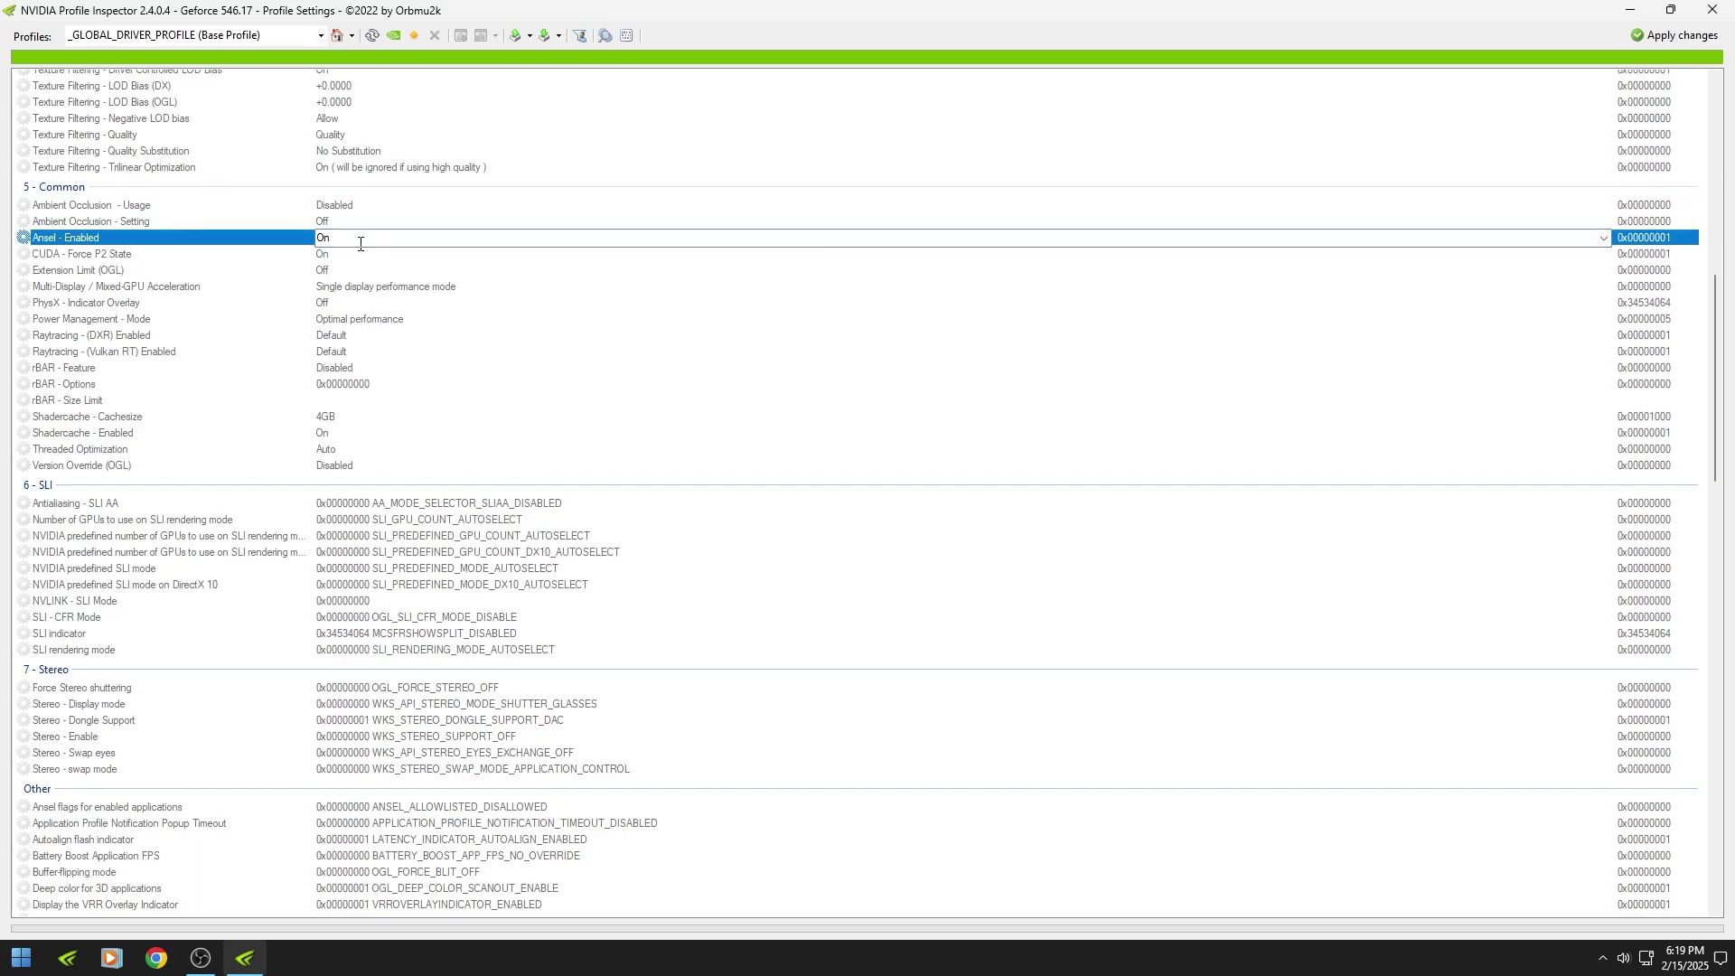
pyautogui.click(1603, 238)
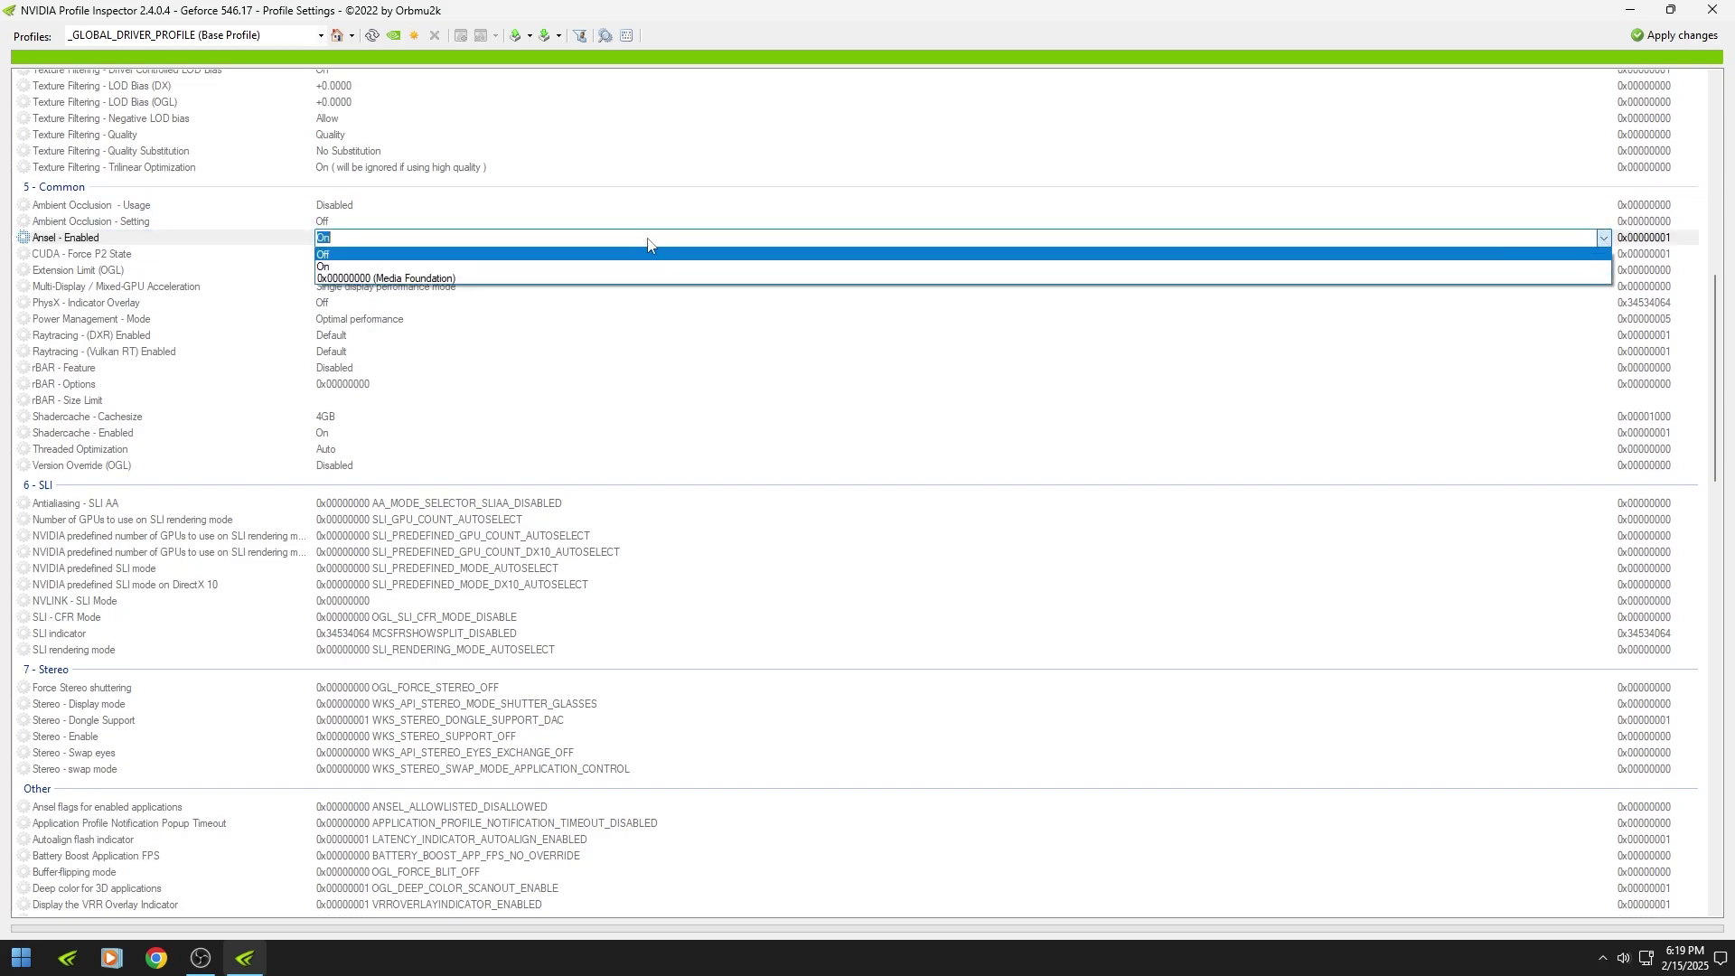
pyautogui.click(446, 255)
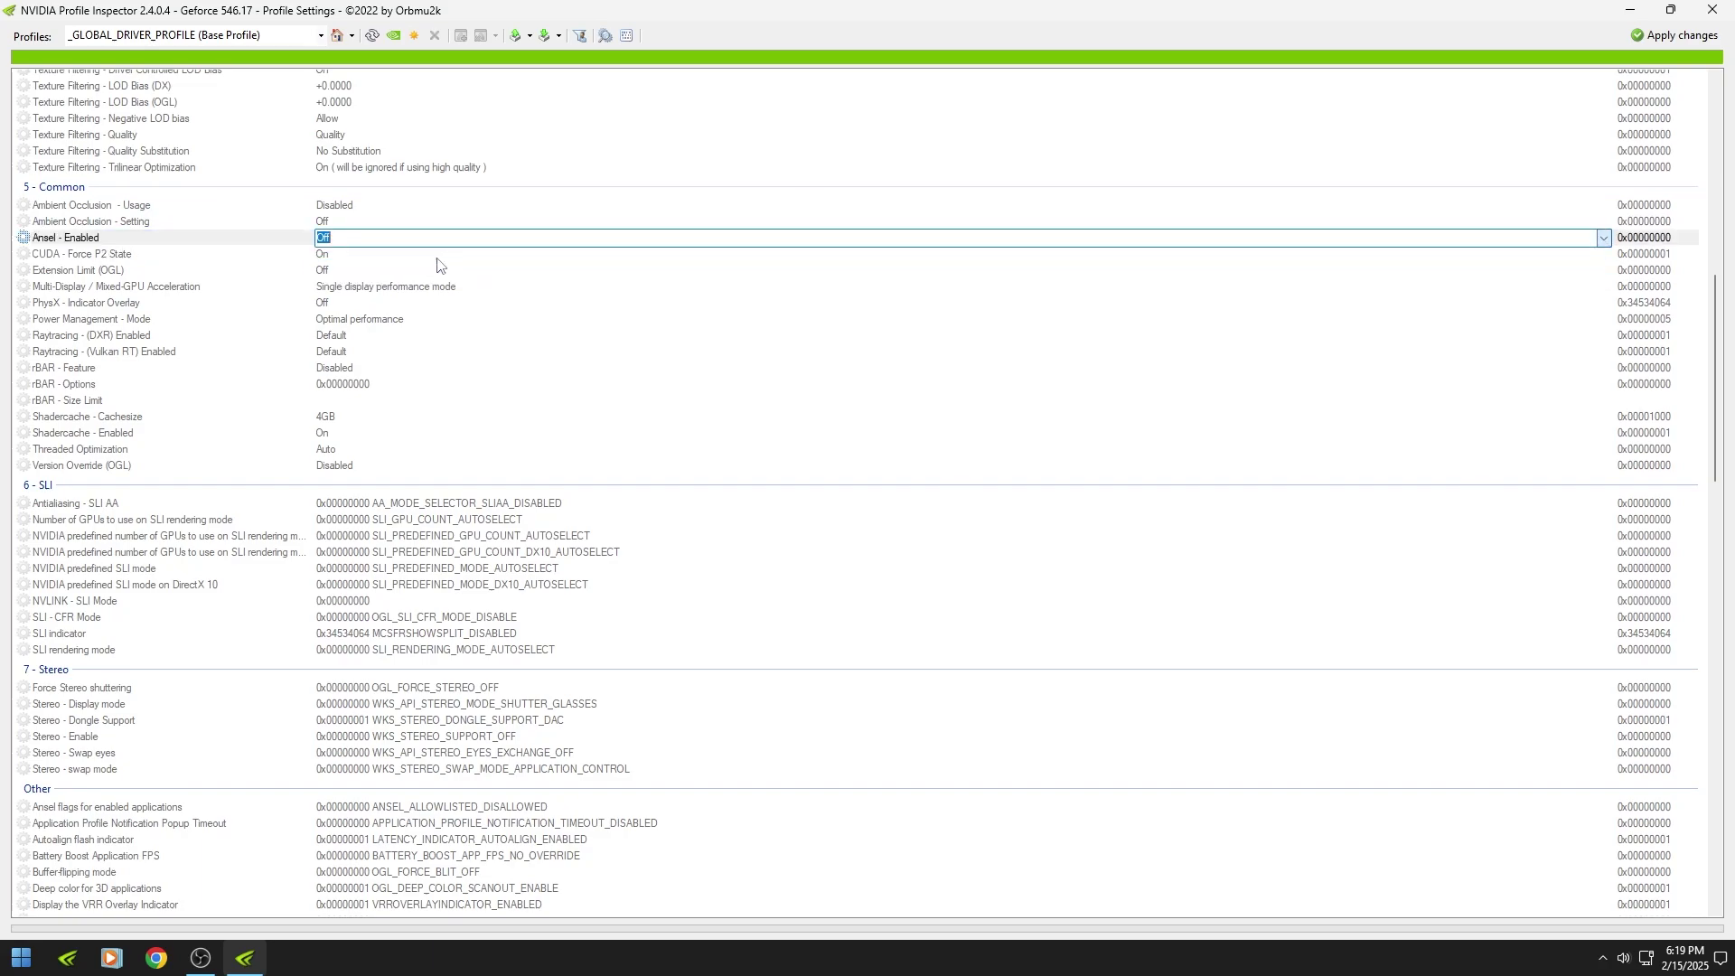
# Step: Set both DXR and Vulkan raytracing to RT Disabled
pyautogui.click(337, 340)
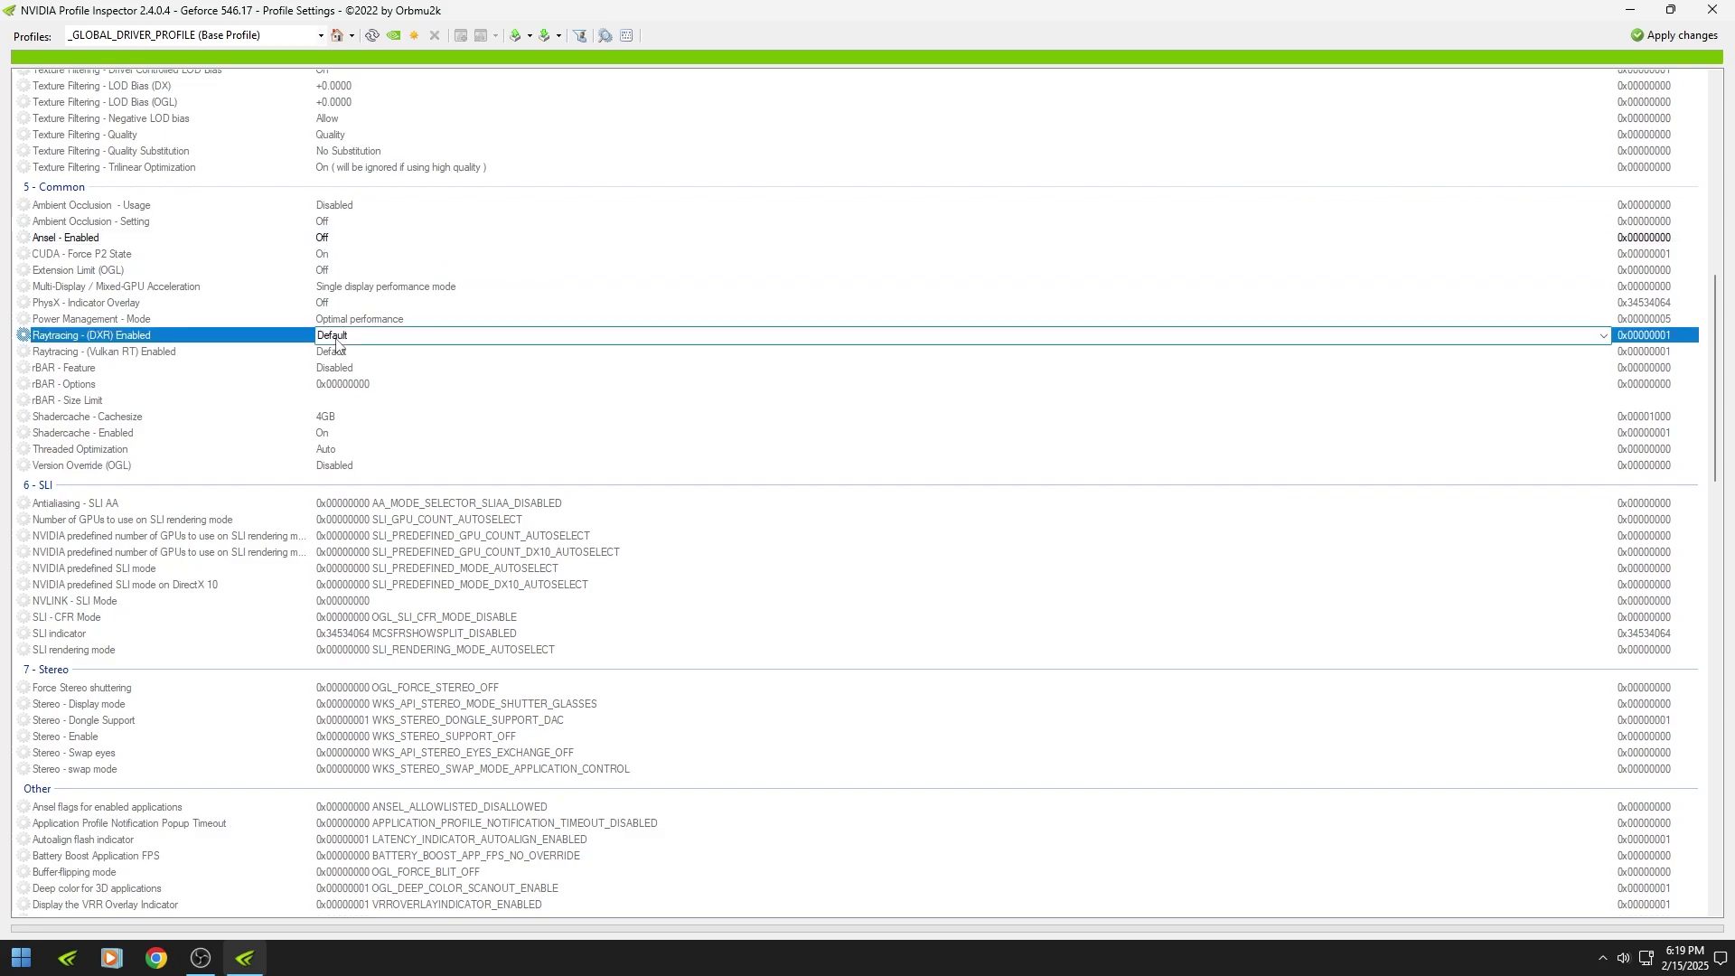
pyautogui.click(1604, 337)
pyautogui.click(335, 352)
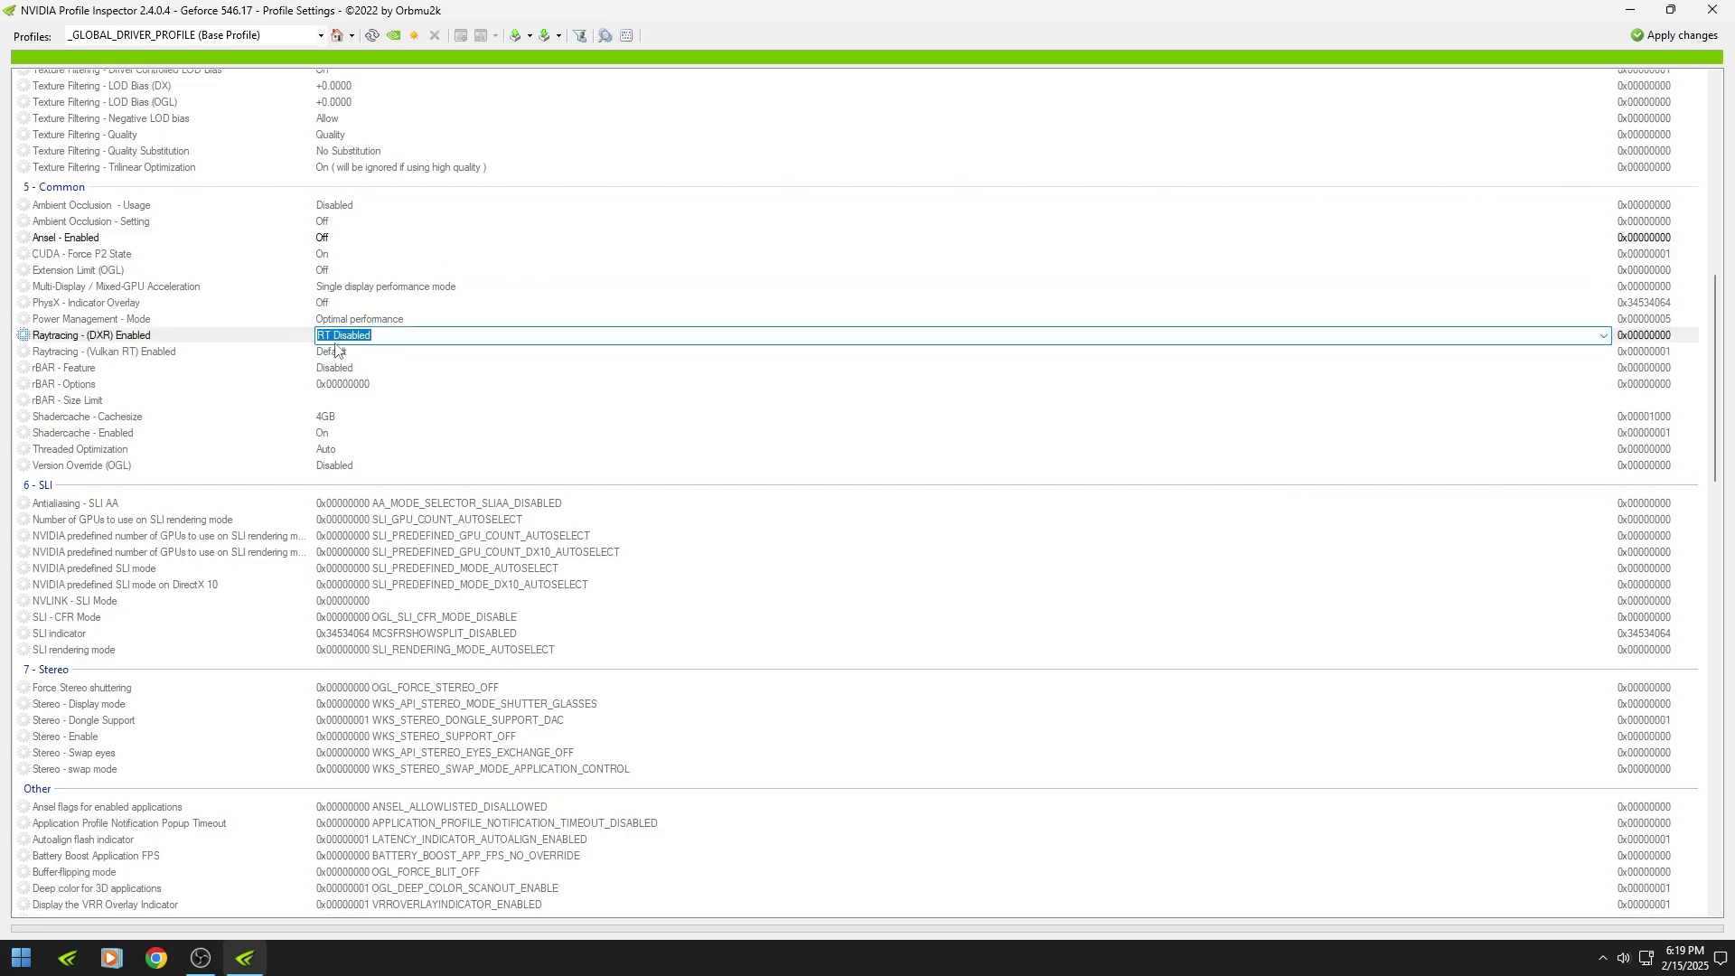
pyautogui.click(336, 351)
pyautogui.click(1603, 351)
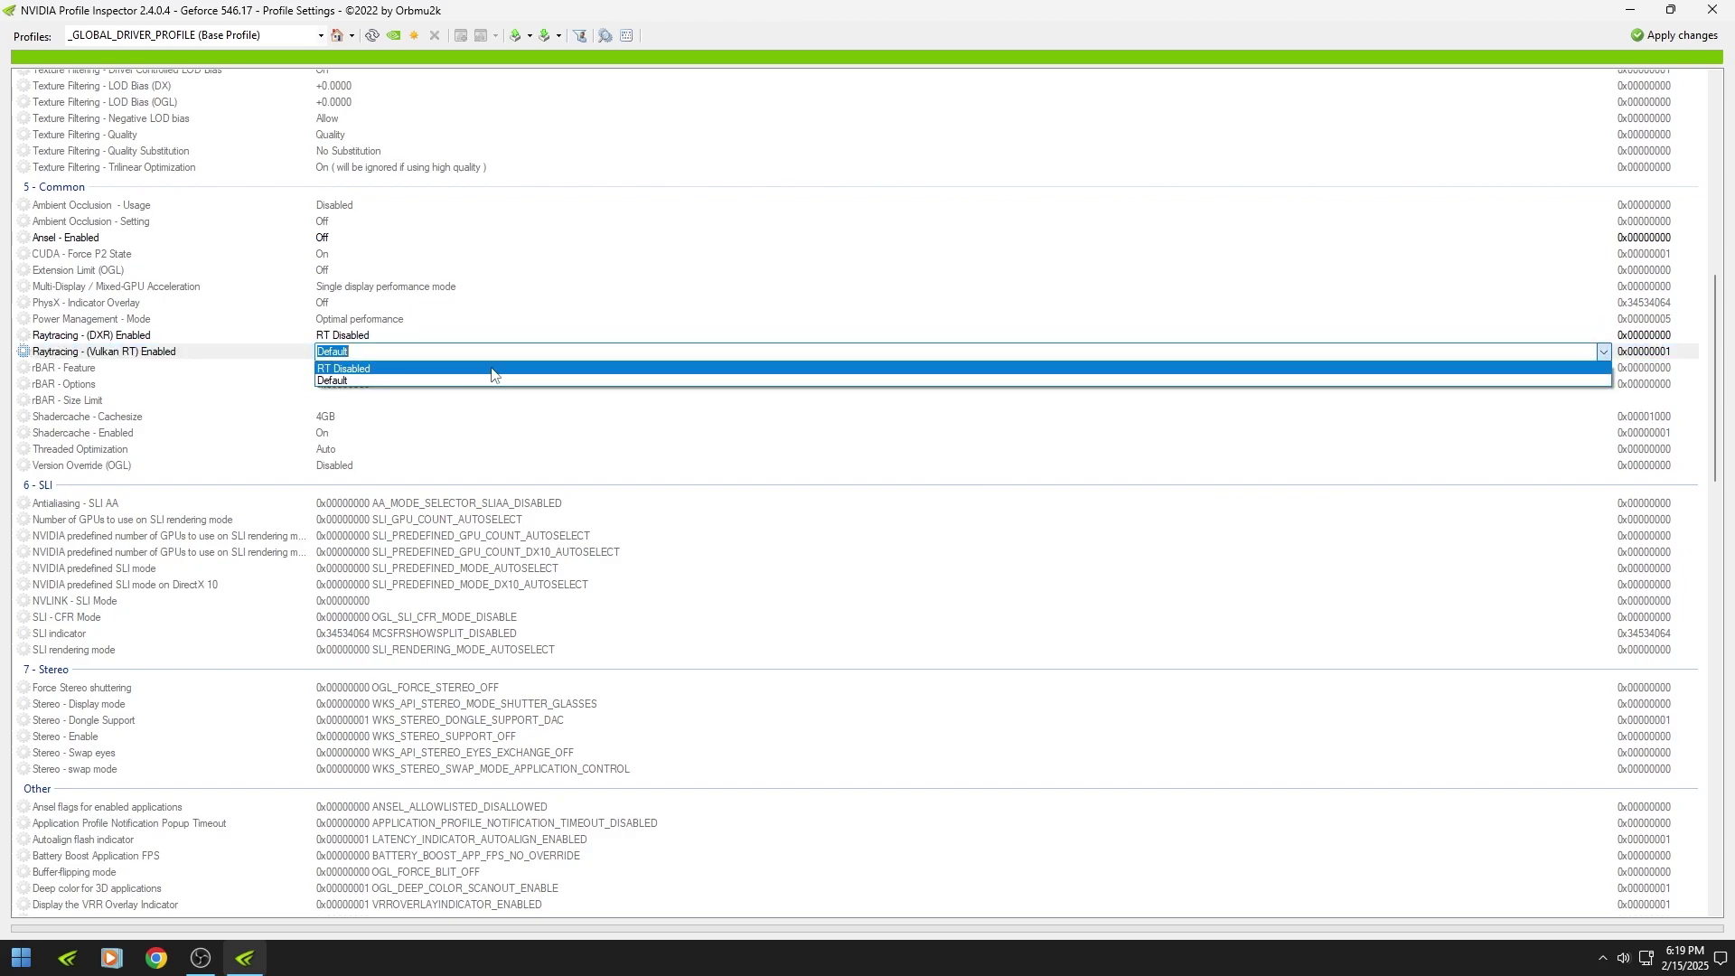
pyautogui.click(316, 368)
# Step: Set Shadercache - Cachesize to Unlimited
pyautogui.click(338, 417)
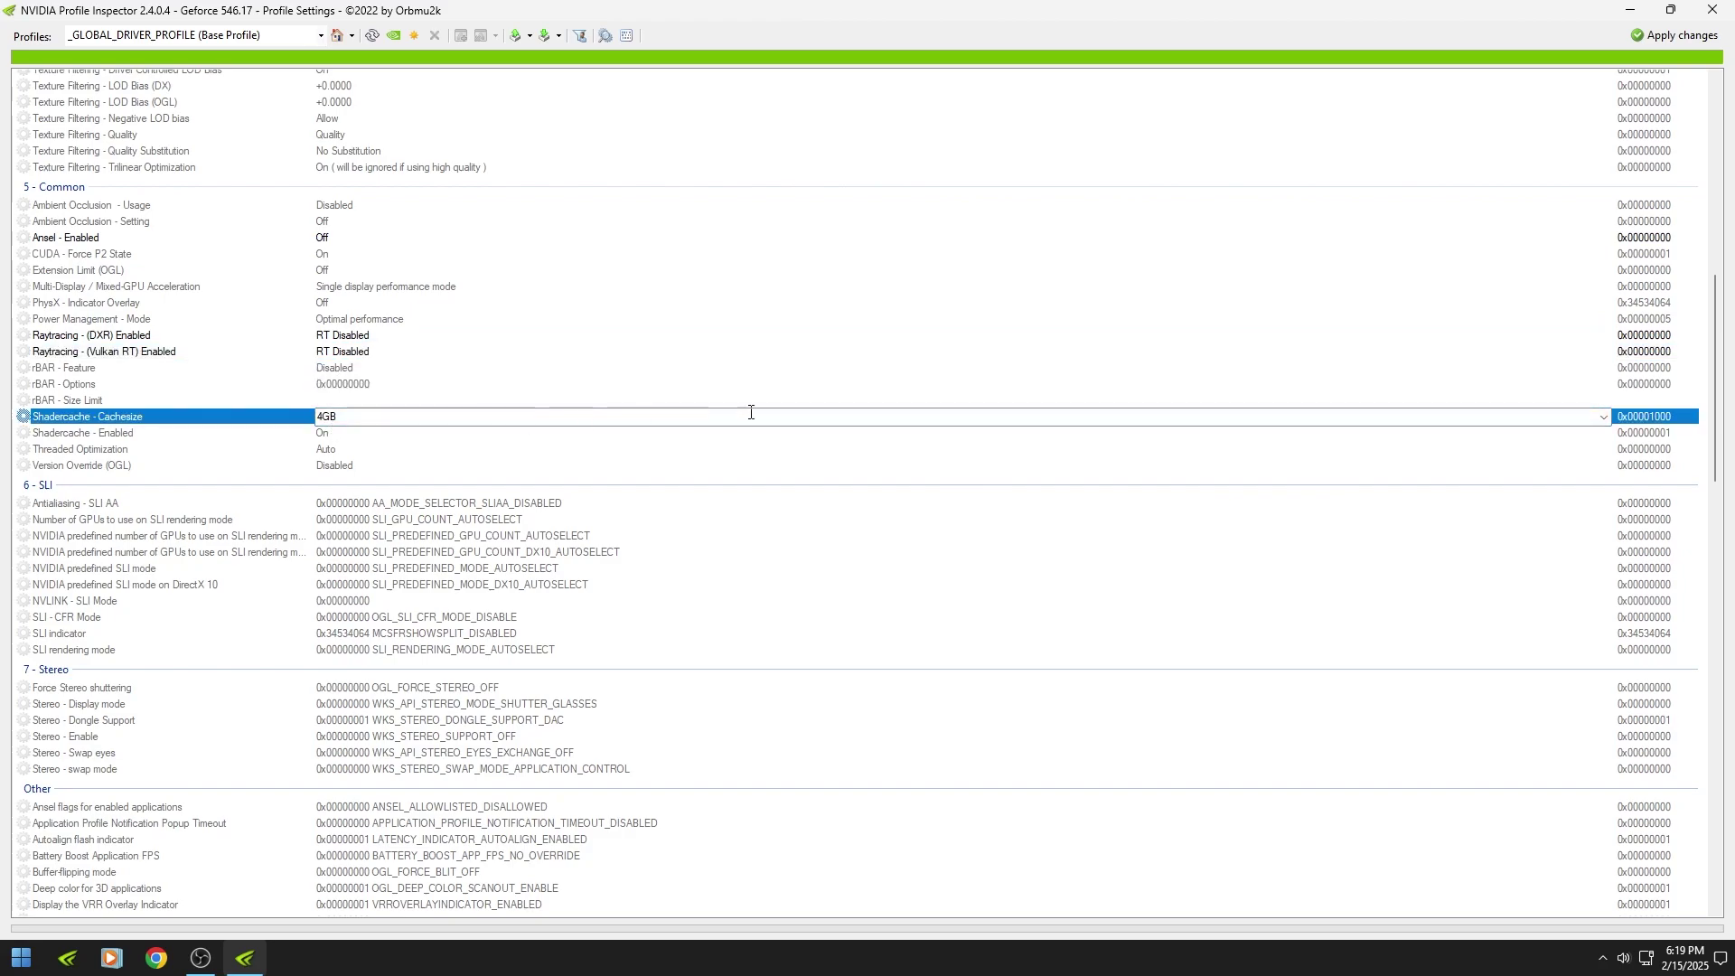
pyautogui.click(1607, 421)
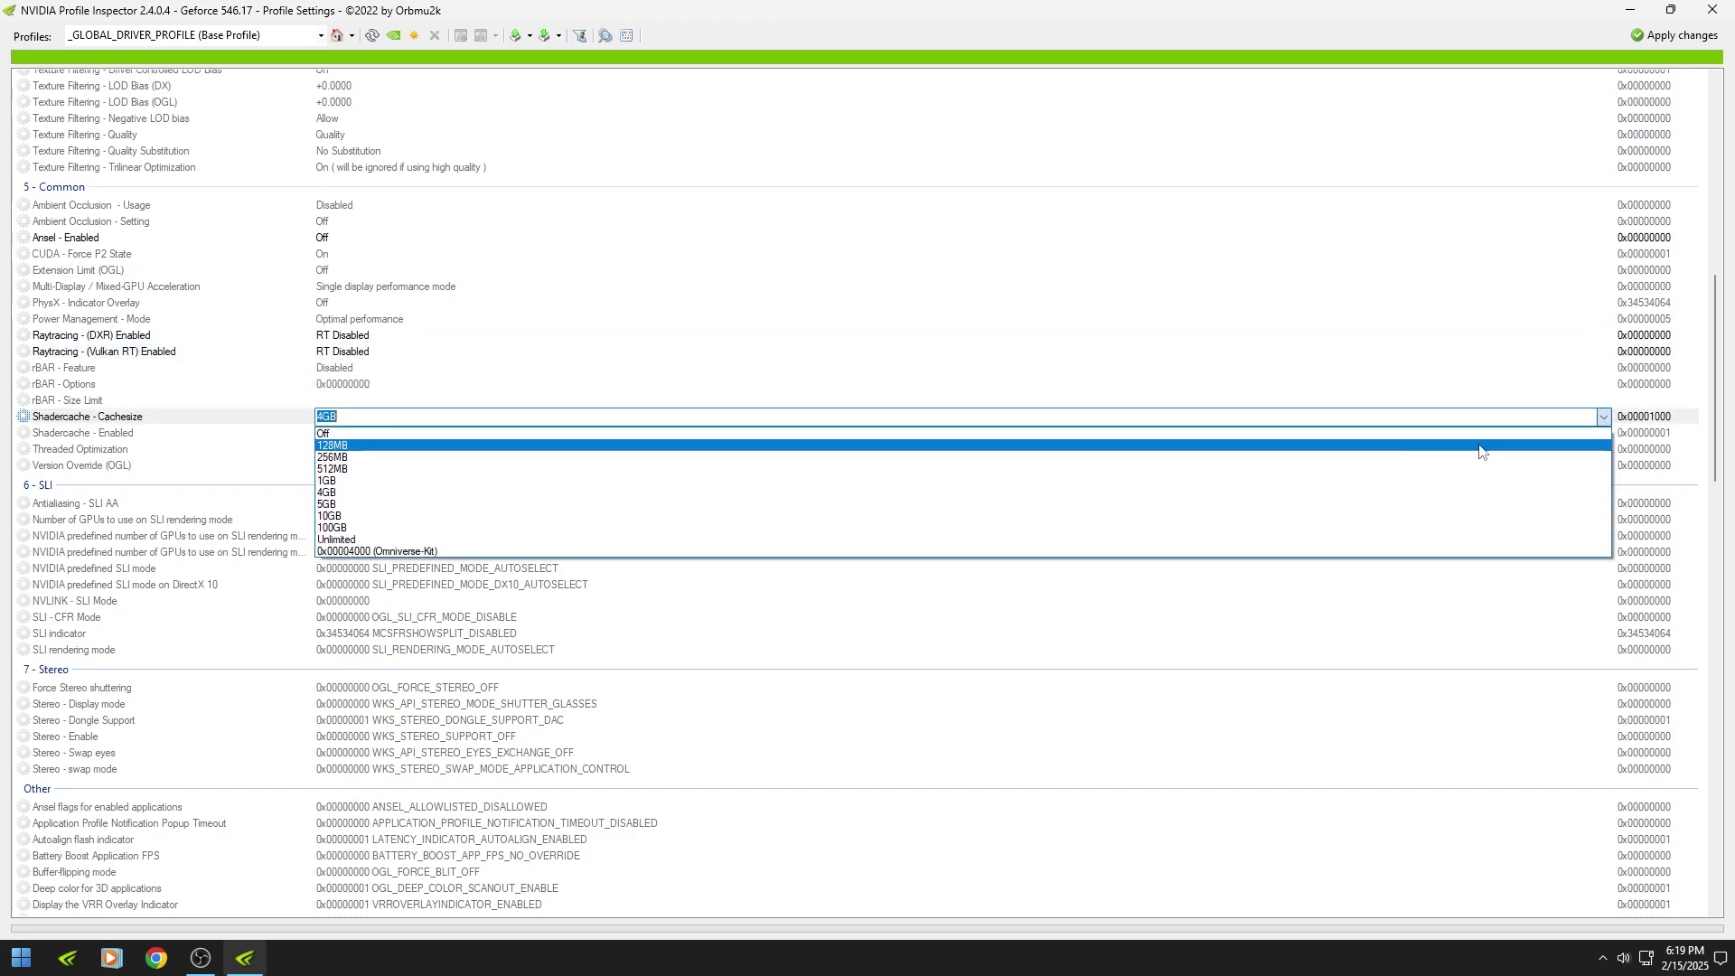
pyautogui.click(391, 543)
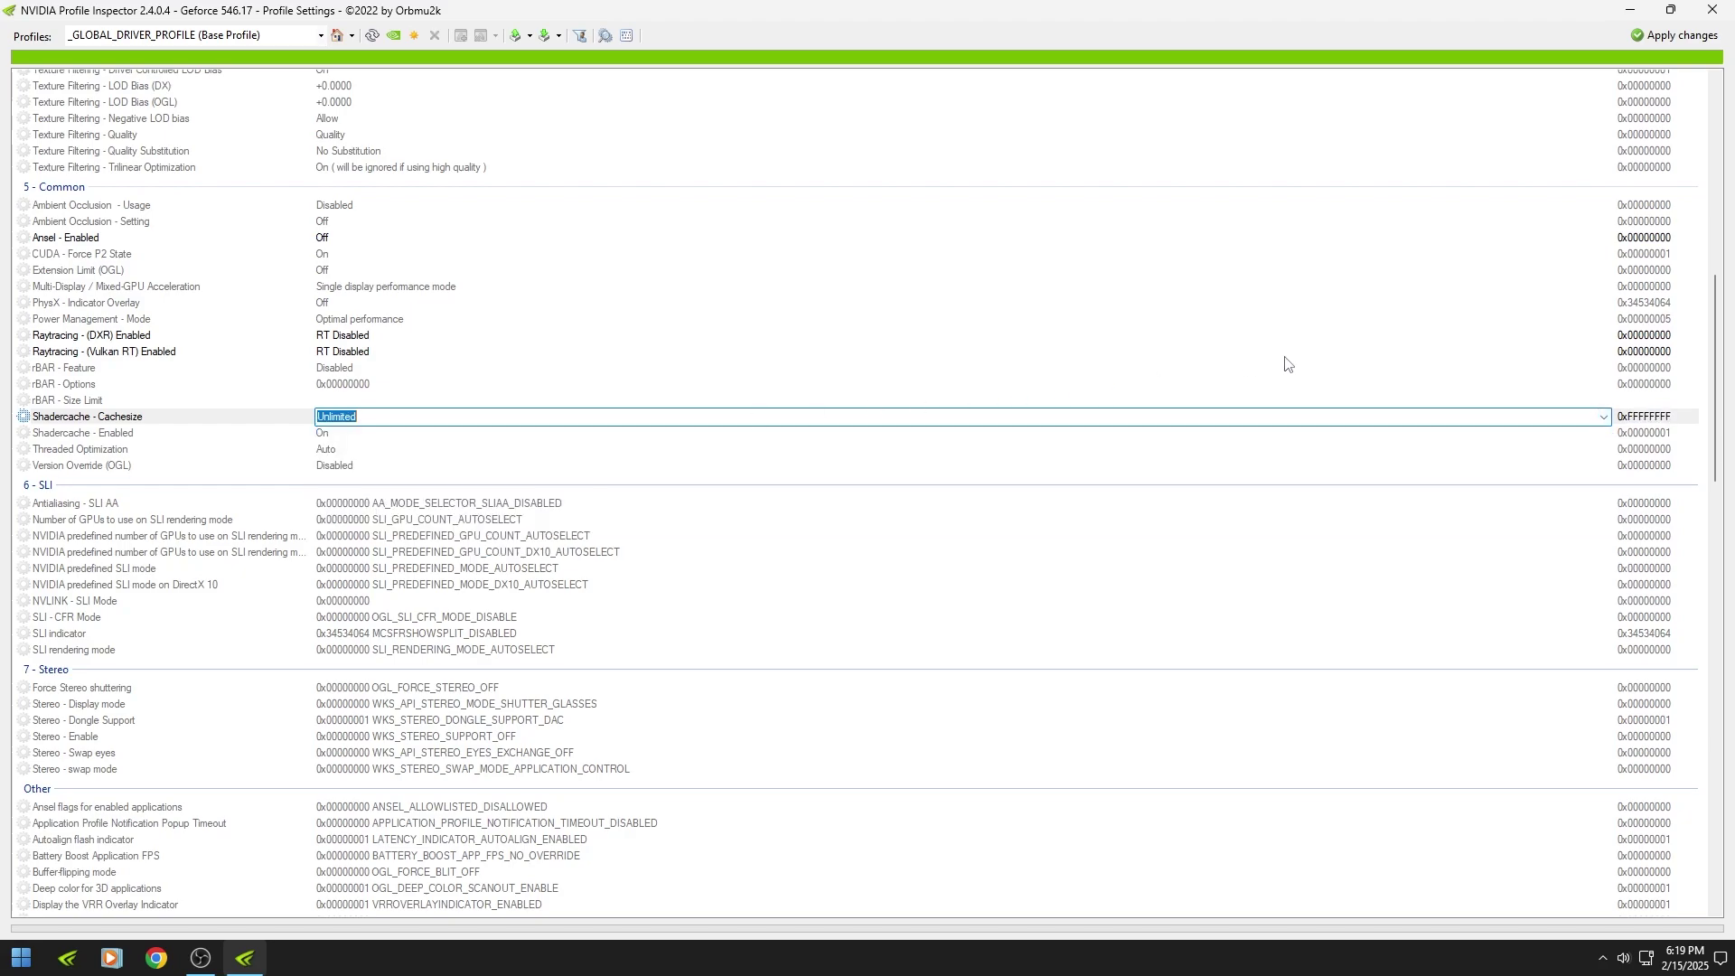
pyautogui.moveTo(1720, 299); pyautogui.dragTo(1717, 377)
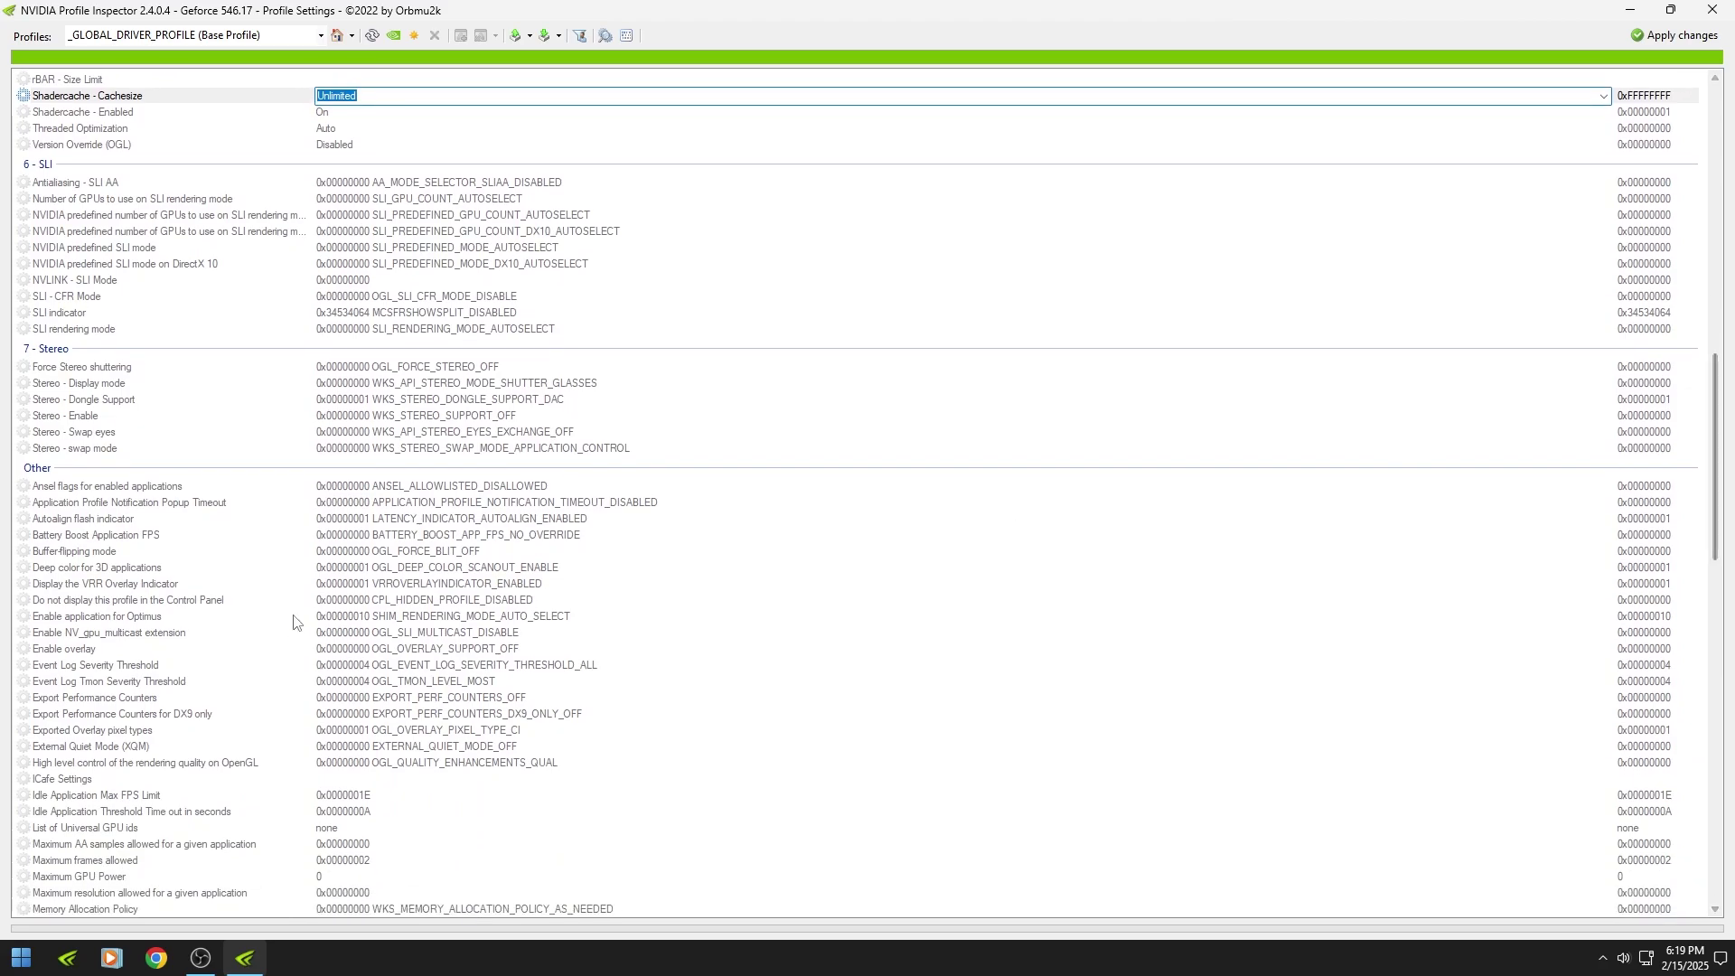
# Step: Set the VRR Overlay Indicator to DISABLED
pyautogui.click(94, 586)
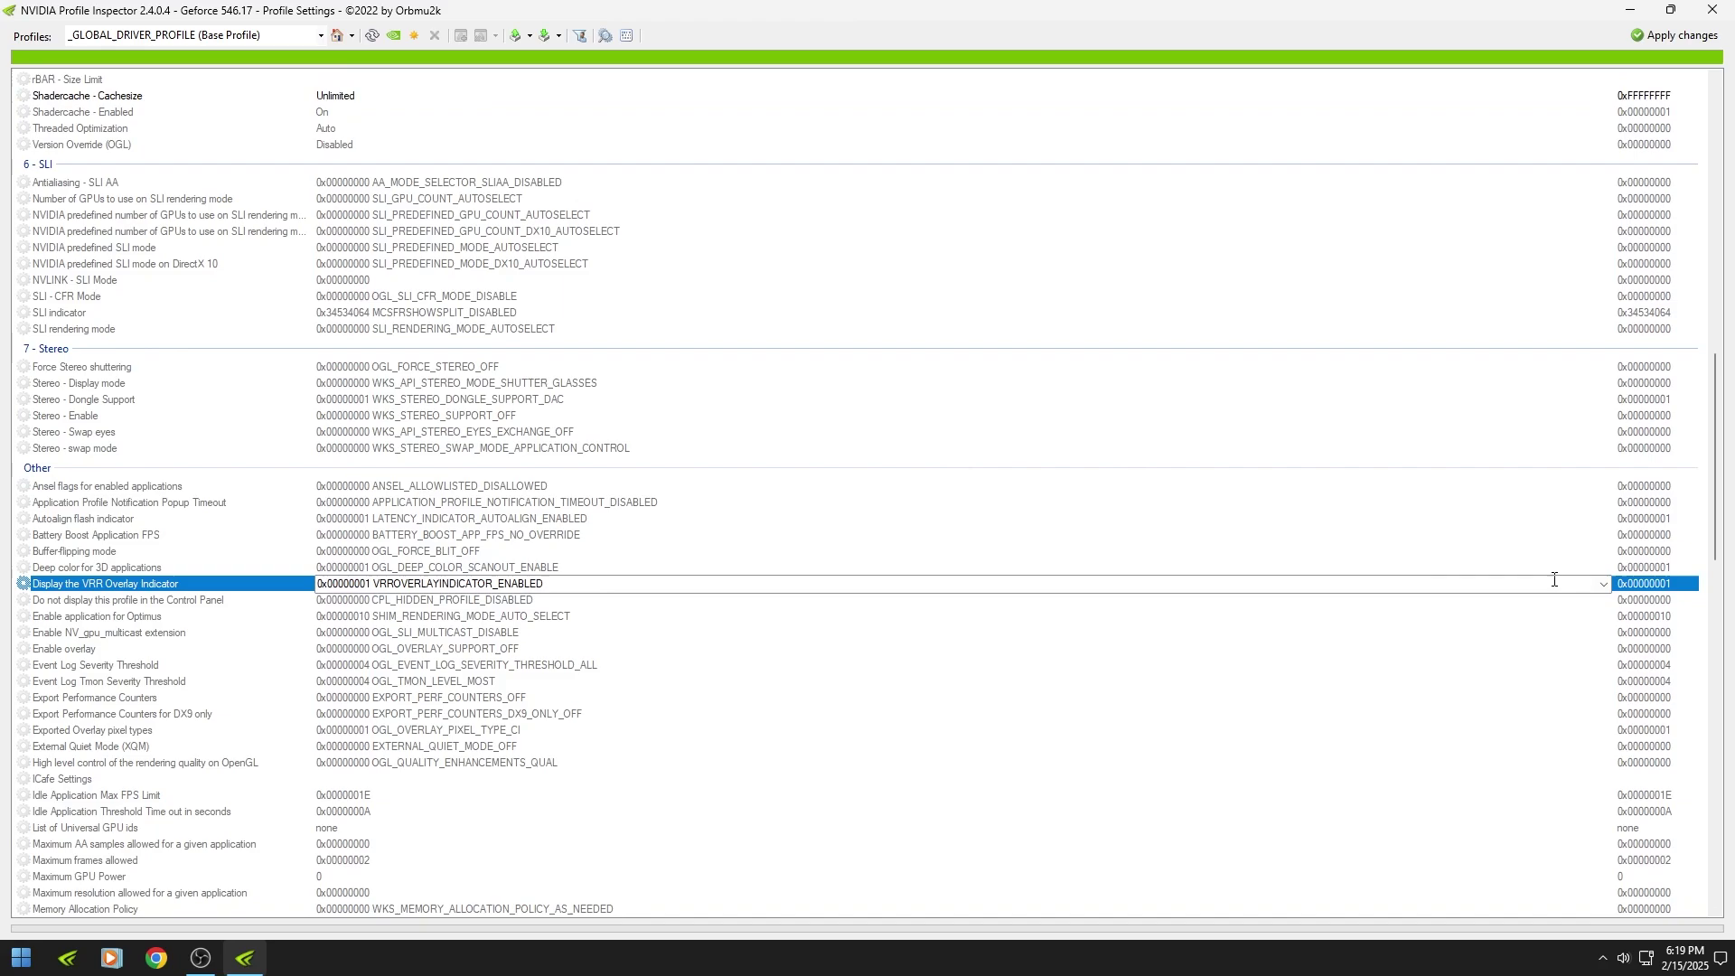
pyautogui.click(1584, 584)
pyautogui.click(480, 606)
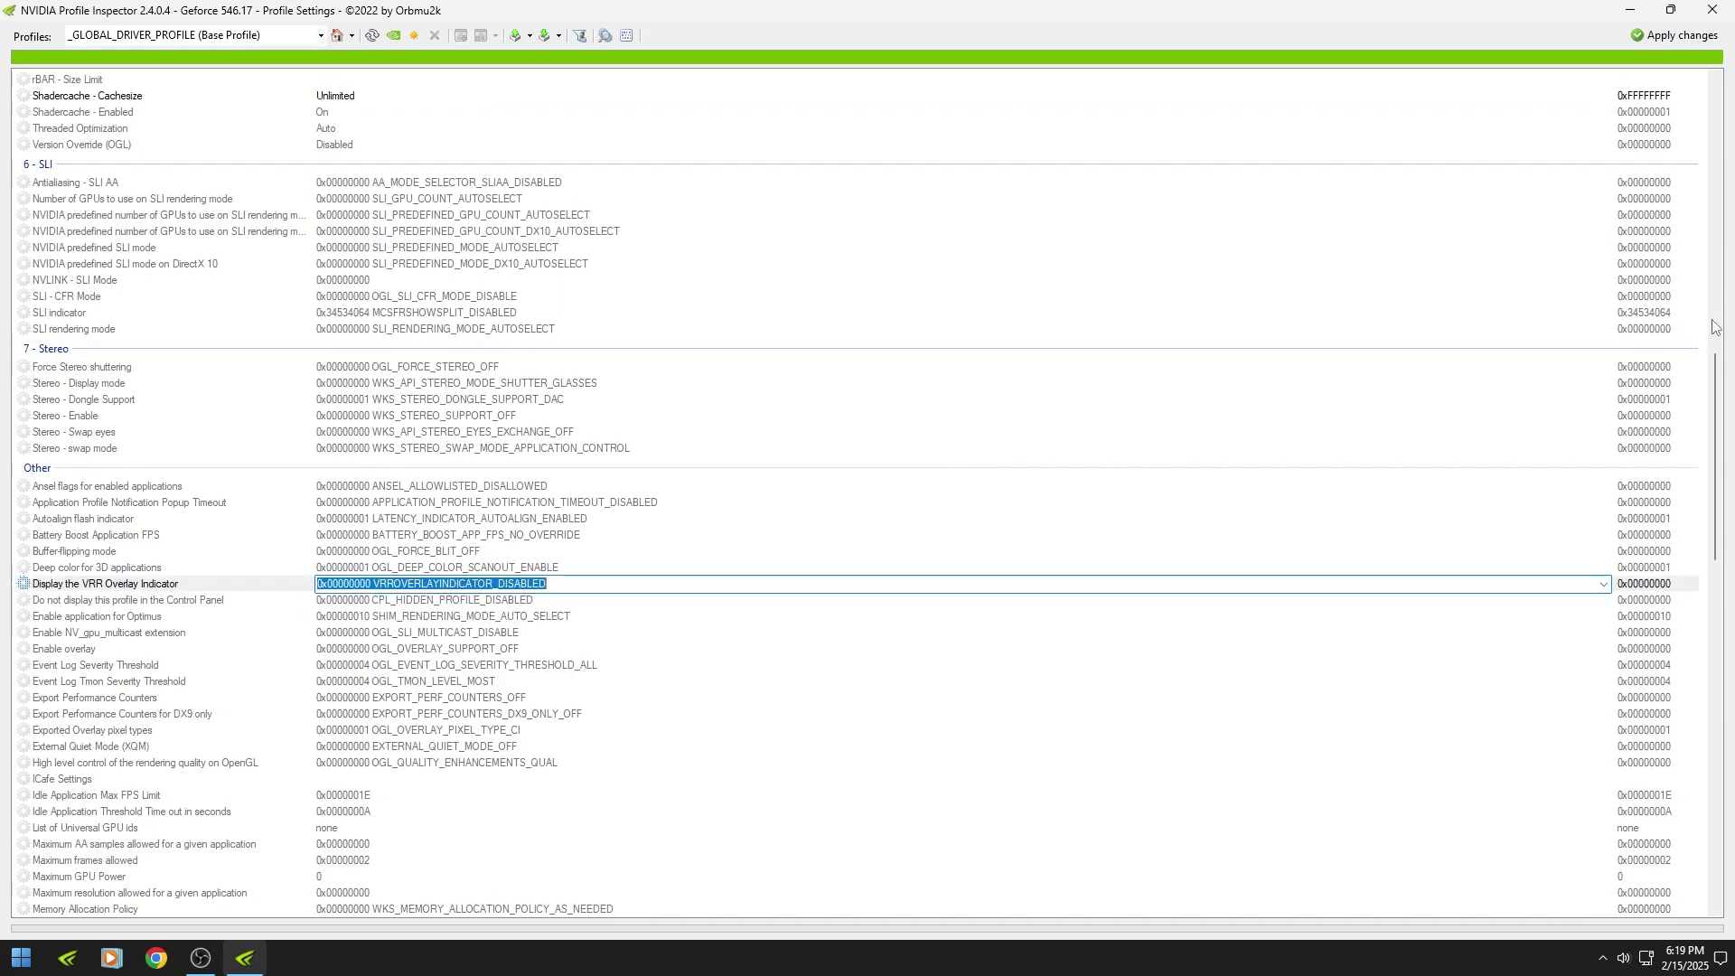
pyautogui.moveTo(1720, 396); pyautogui.dragTo(1720, 465)
# Step: Set Maximum frames allowed to 1 and Memory Allocation Policy to aggressive pre-allocation
pyautogui.click(390, 584)
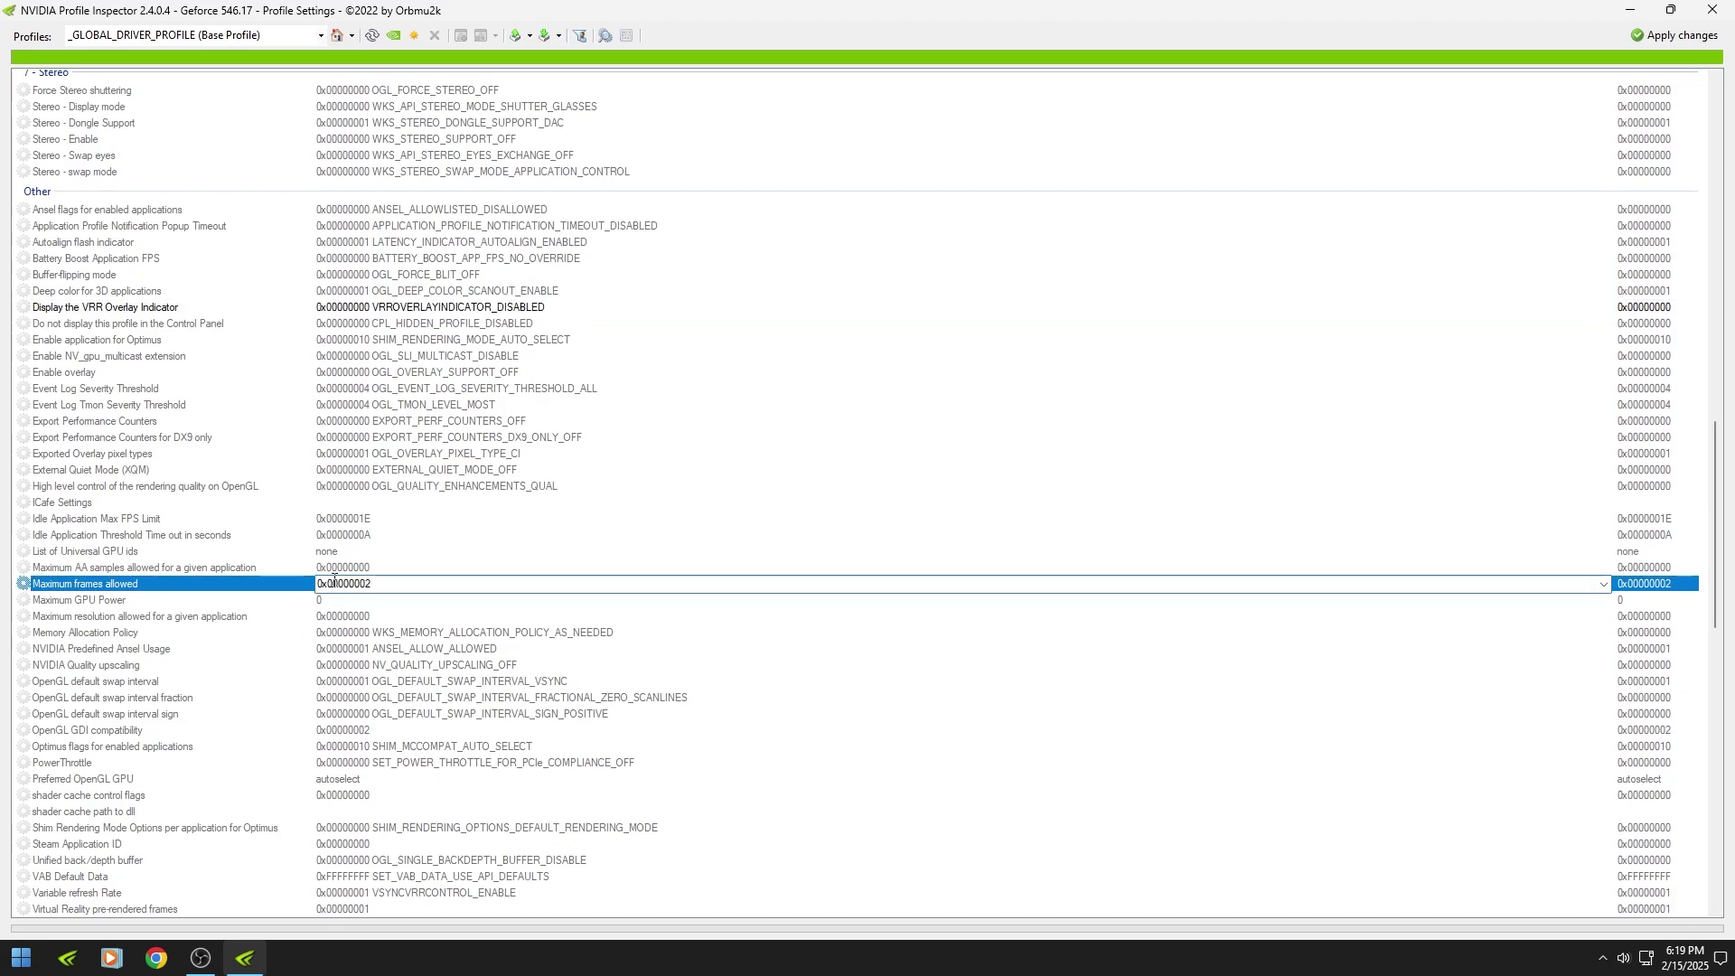
pyautogui.click(389, 584)
pyautogui.click(390, 583)
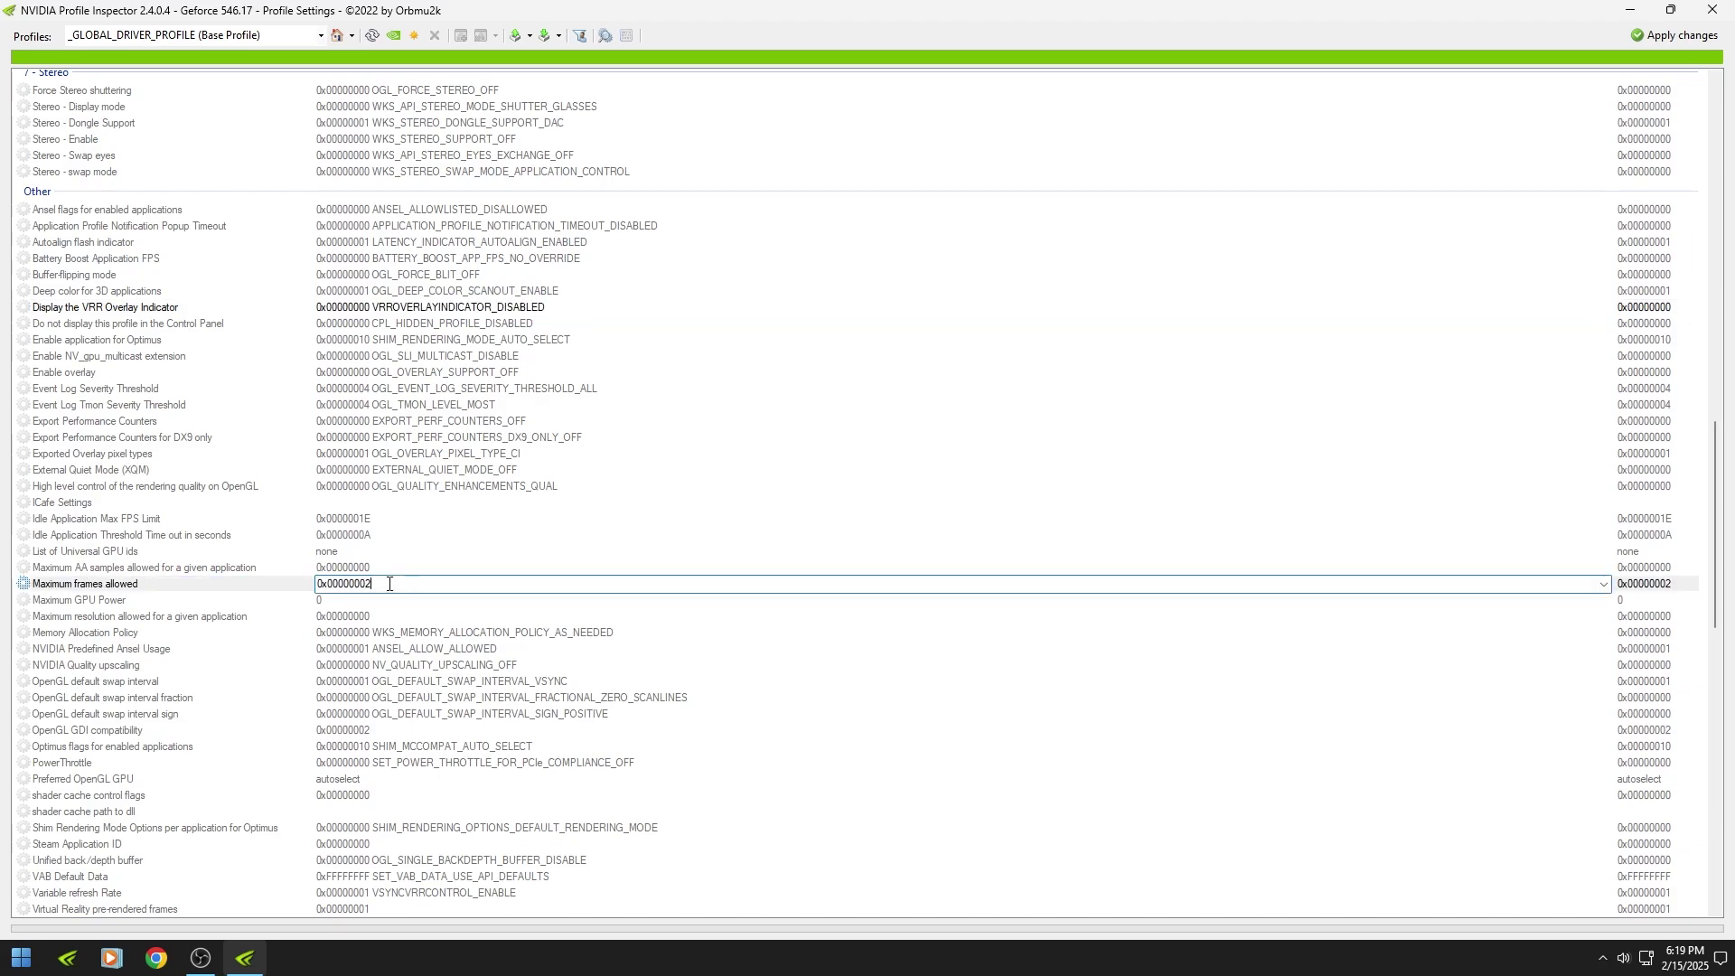
pyautogui.write('1')
pyautogui.click(449, 636)
pyautogui.click(1604, 633)
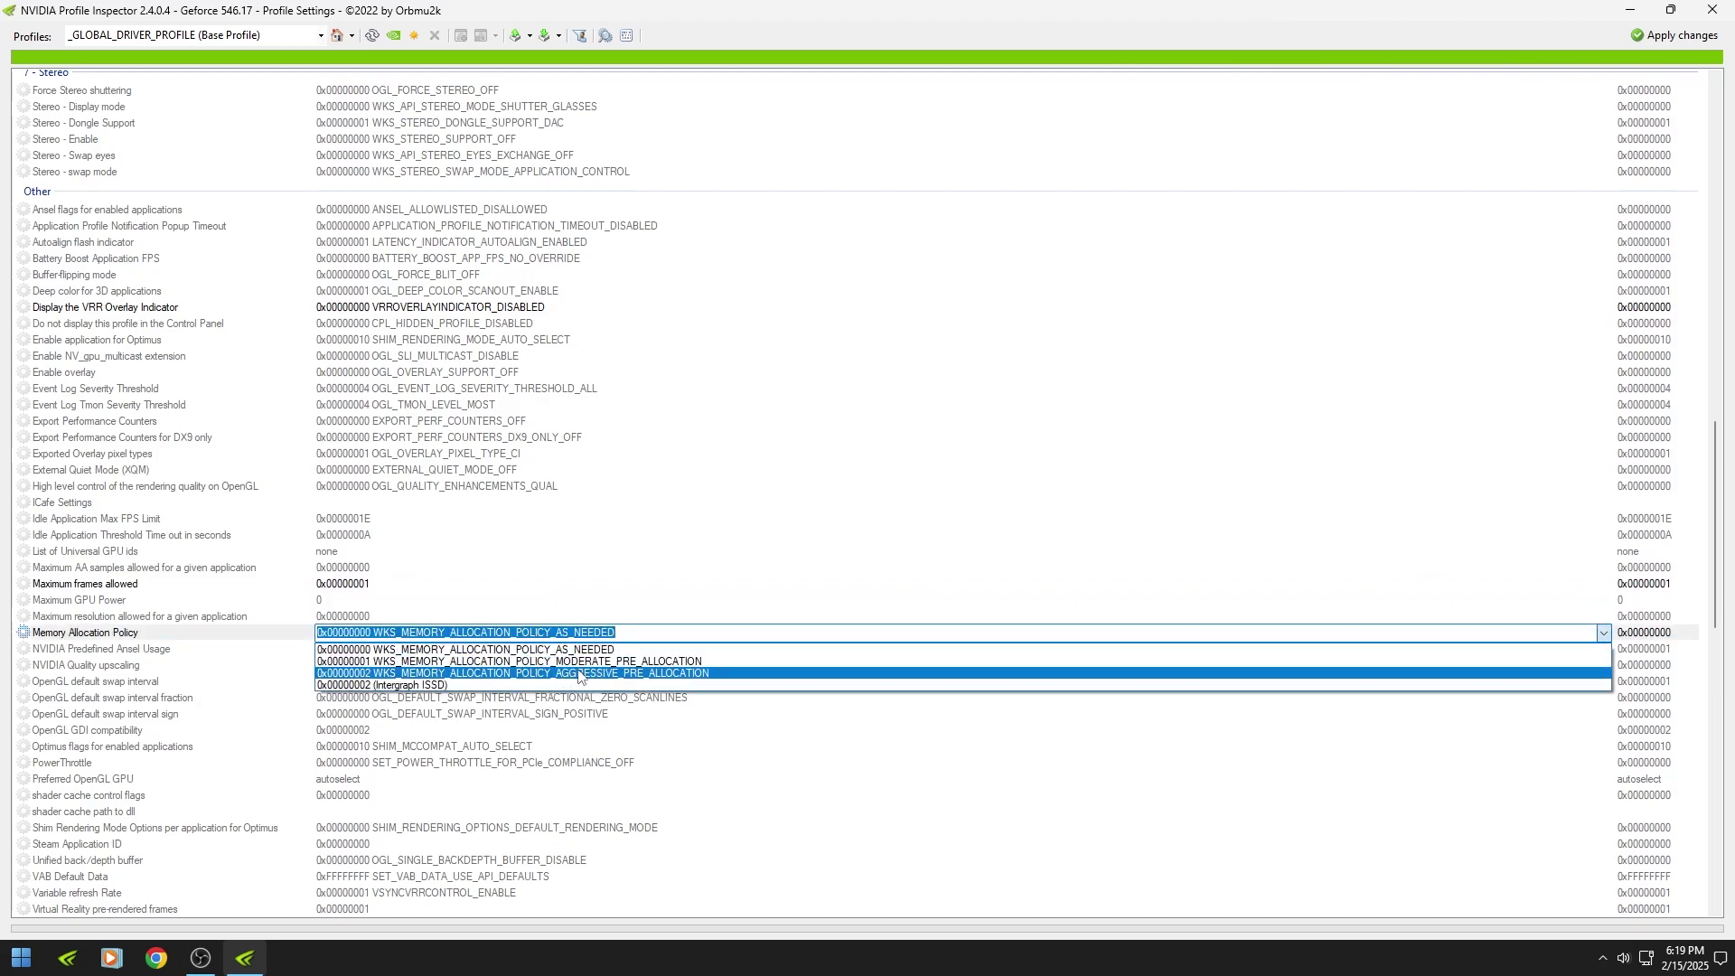
pyautogui.click(578, 676)
pyautogui.moveTo(1717, 504); pyautogui.dragTo(1722, 517)
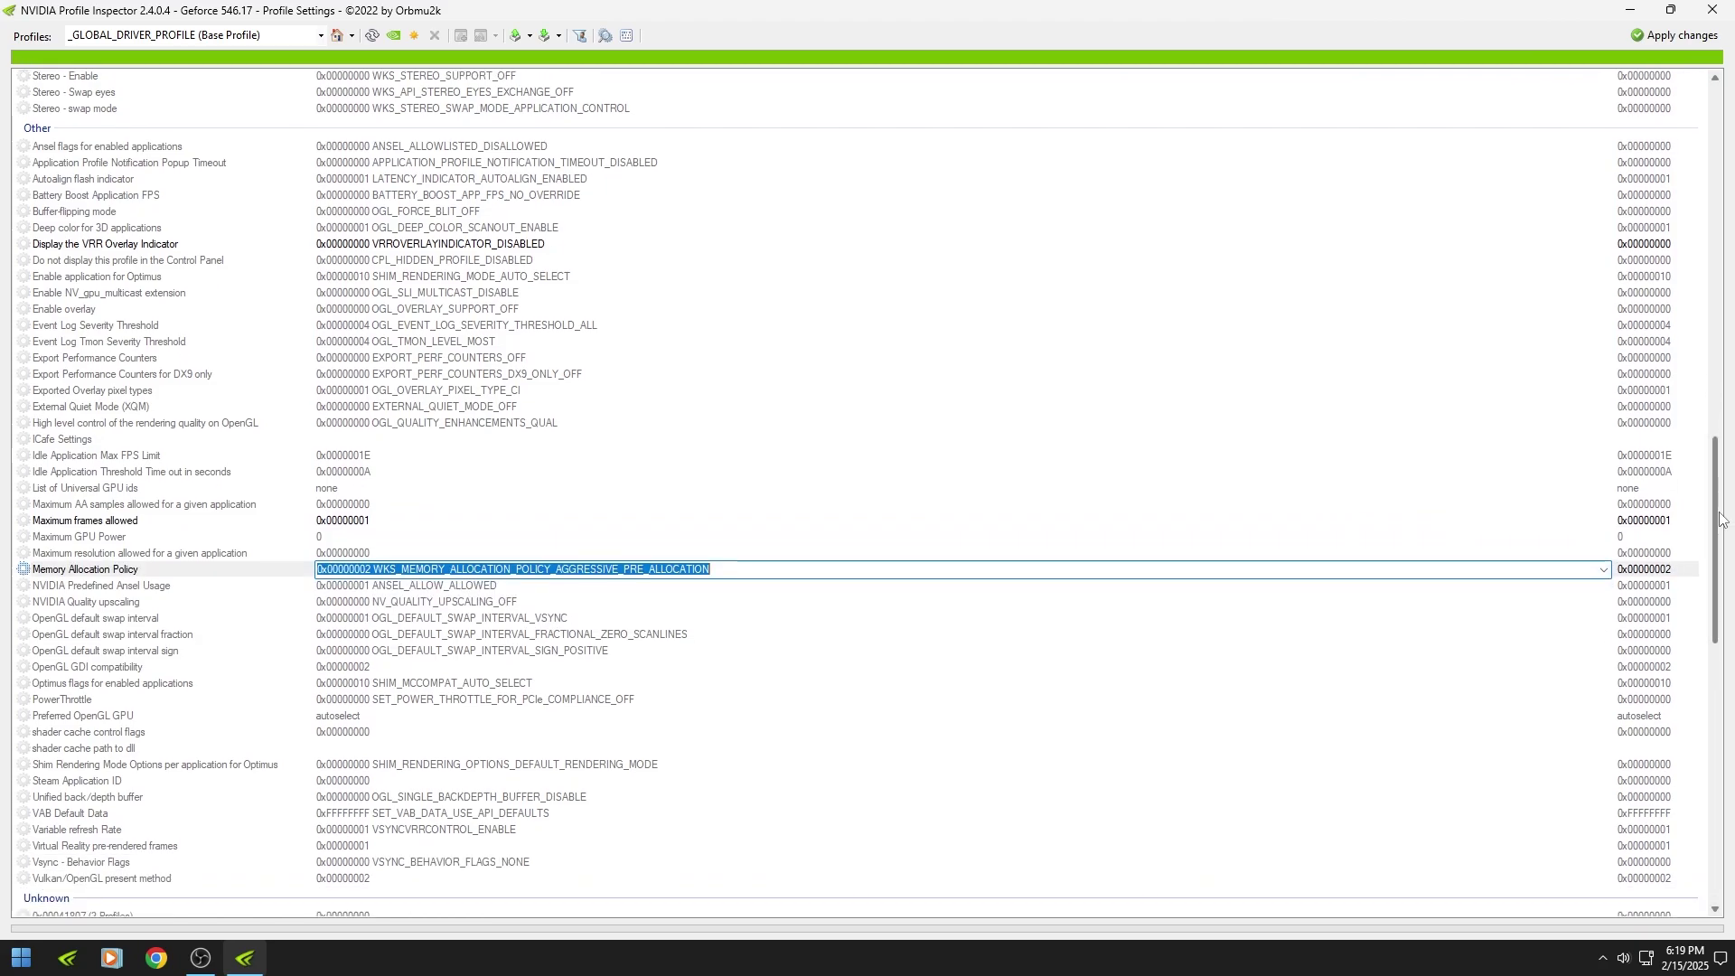
# Step: Set NVIDIA Predefined Ansel Usage to DISALLOWED and OpenGL default swap interval to FORCE_OFF
pyautogui.click(441, 588)
pyautogui.click(1604, 591)
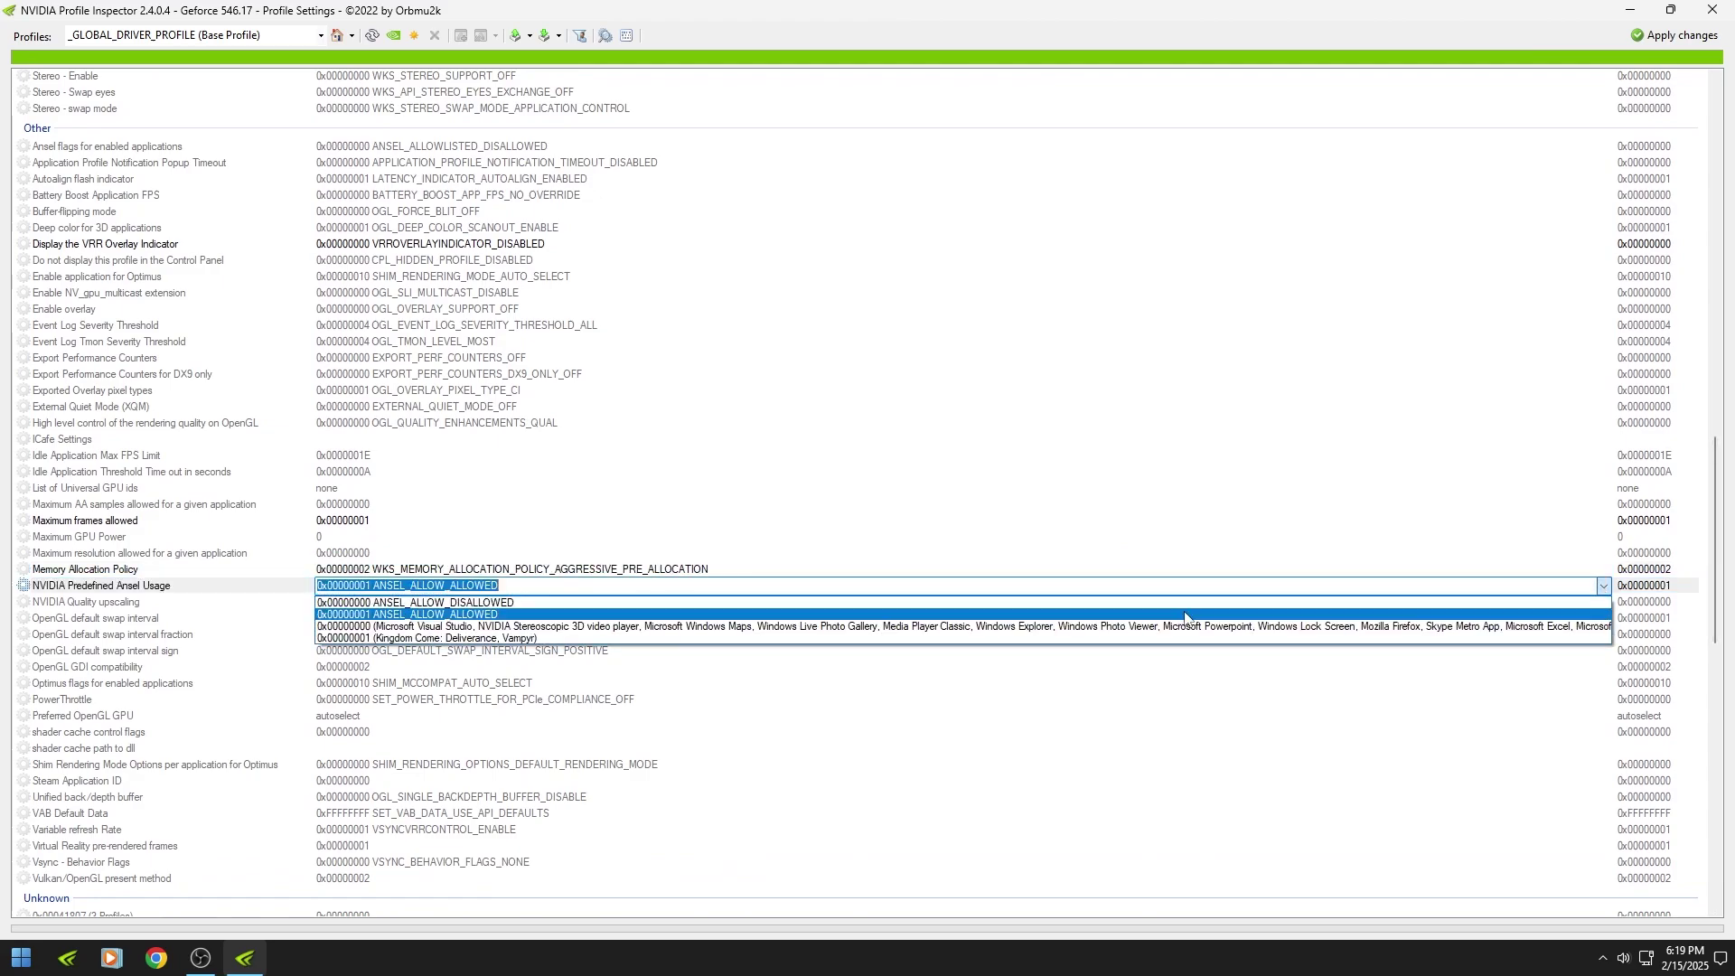
pyautogui.click(476, 604)
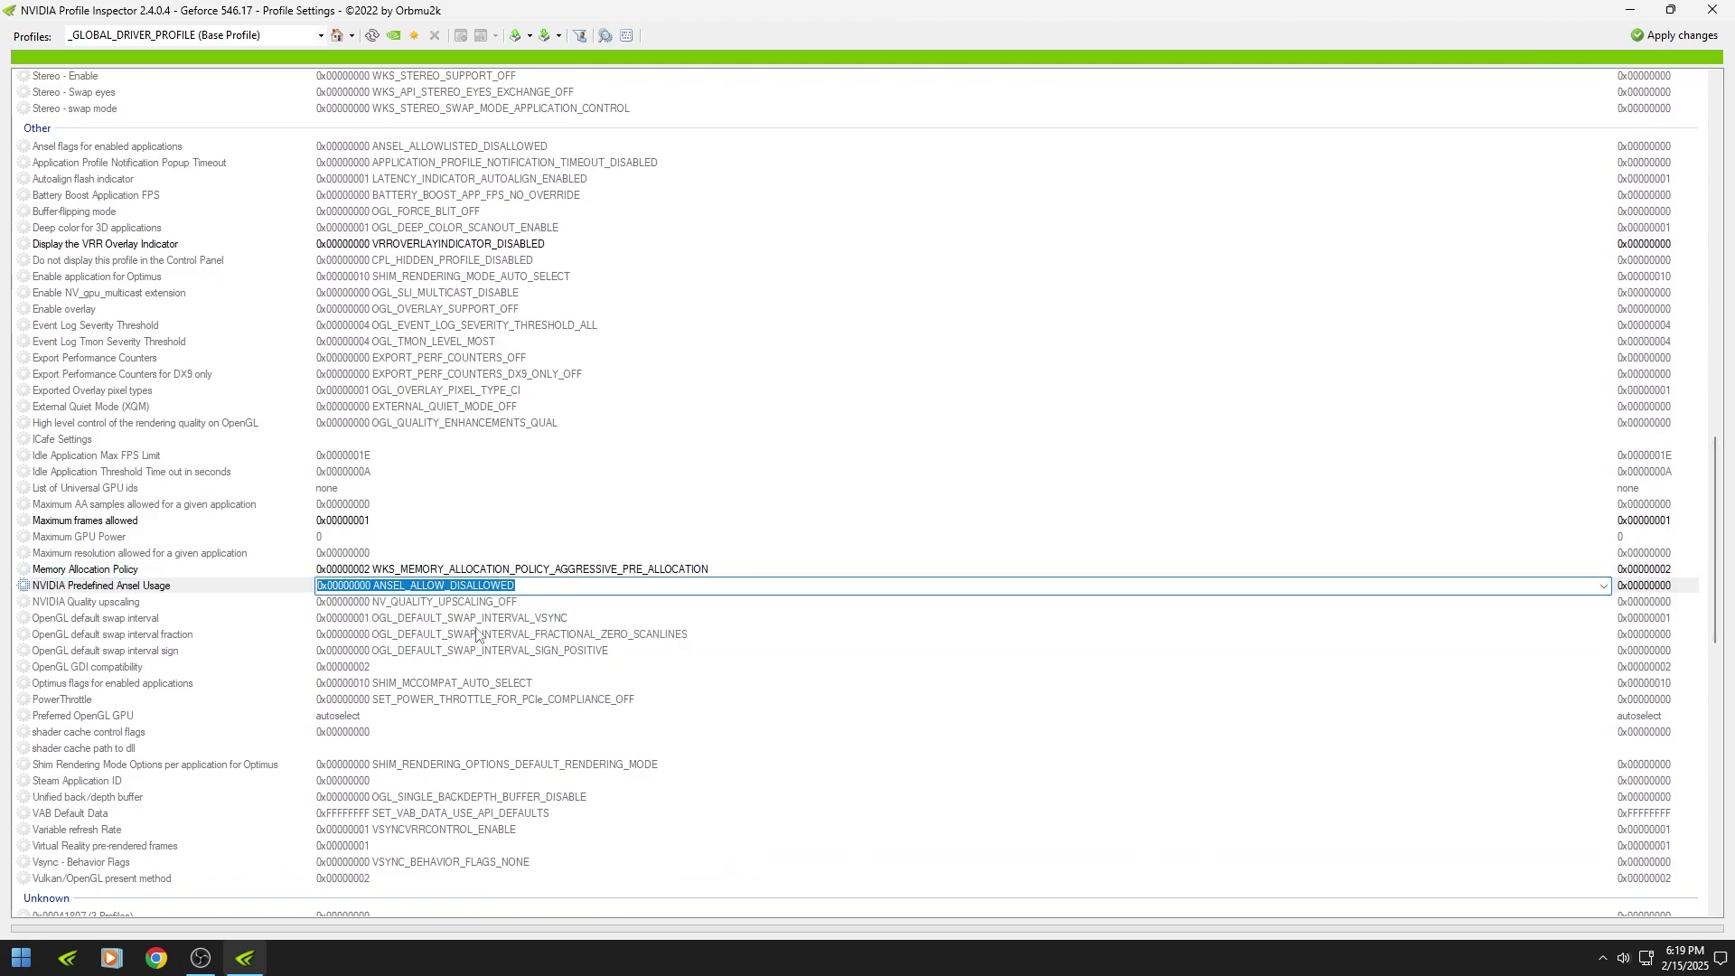
pyautogui.click(477, 622)
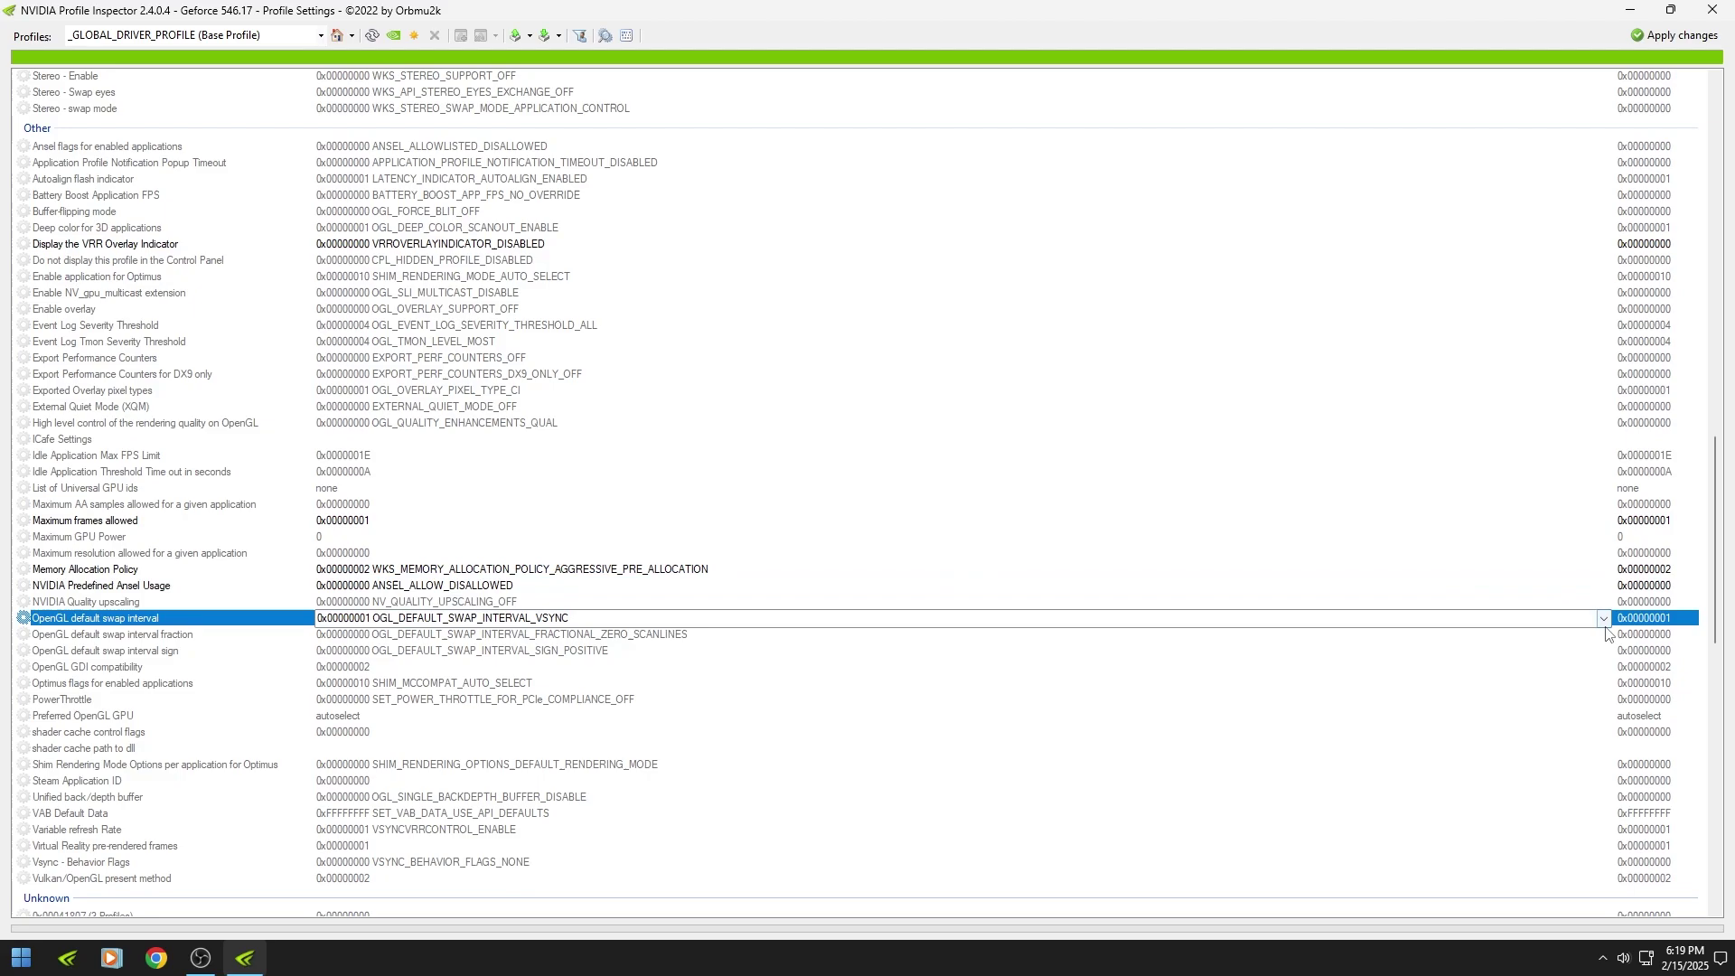
pyautogui.click(1605, 620)
pyautogui.click(567, 672)
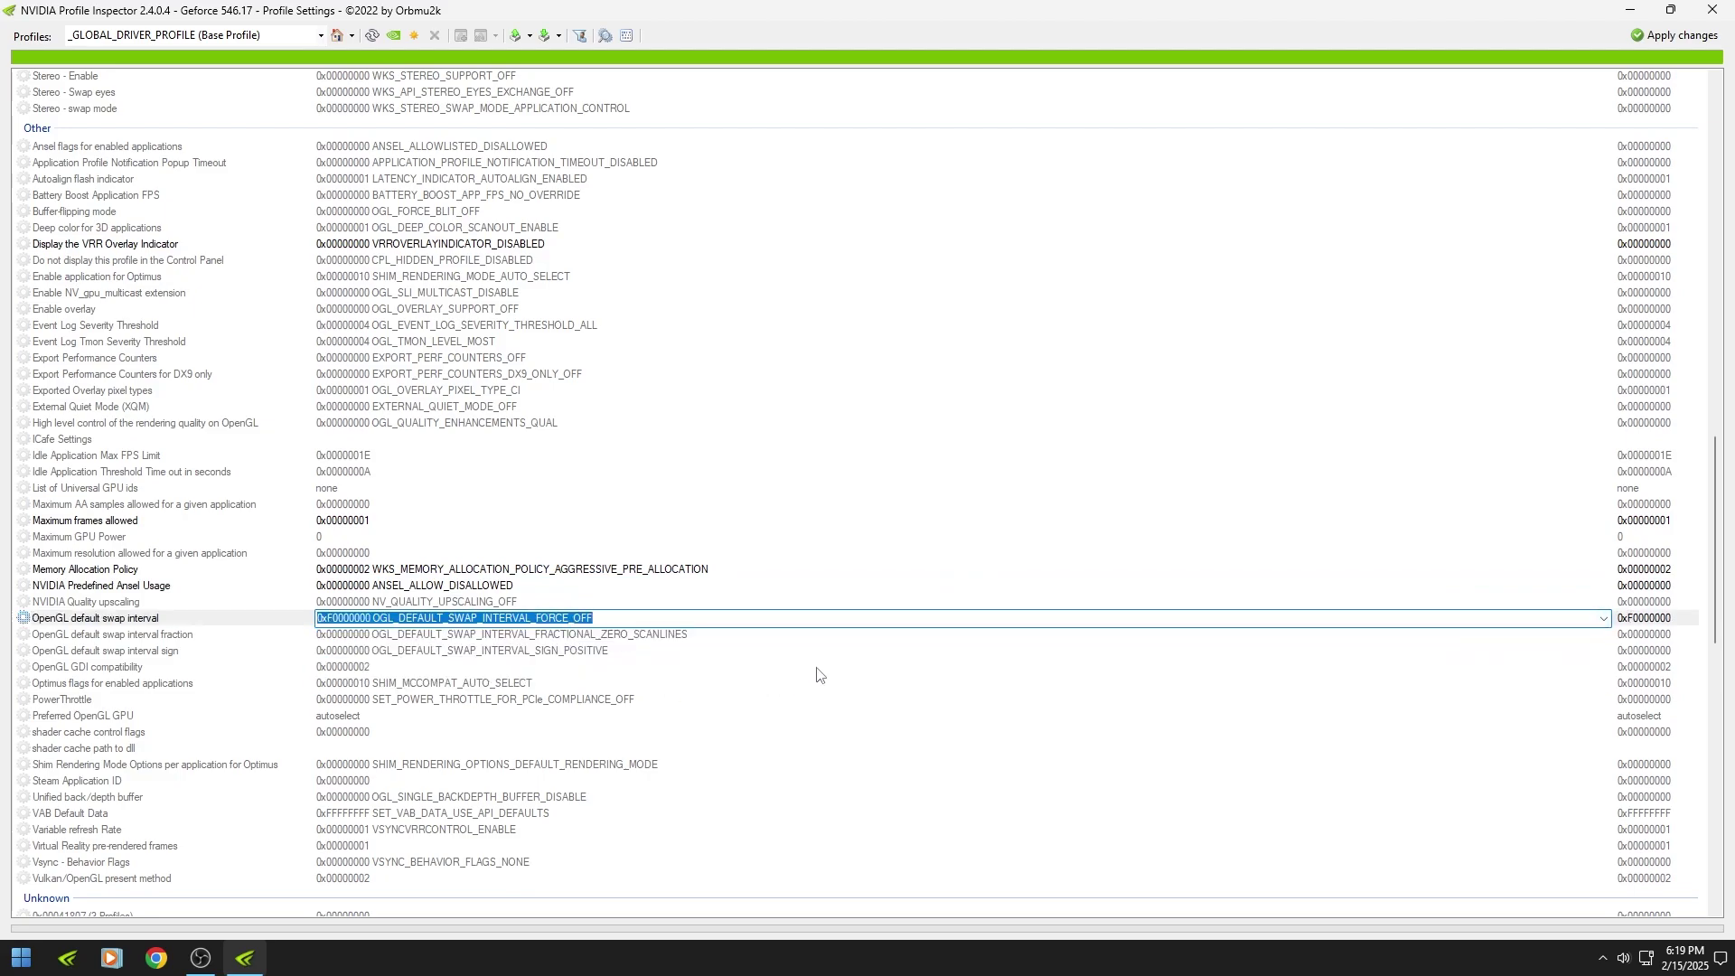
pyautogui.scroll(-2, 1712, 570)
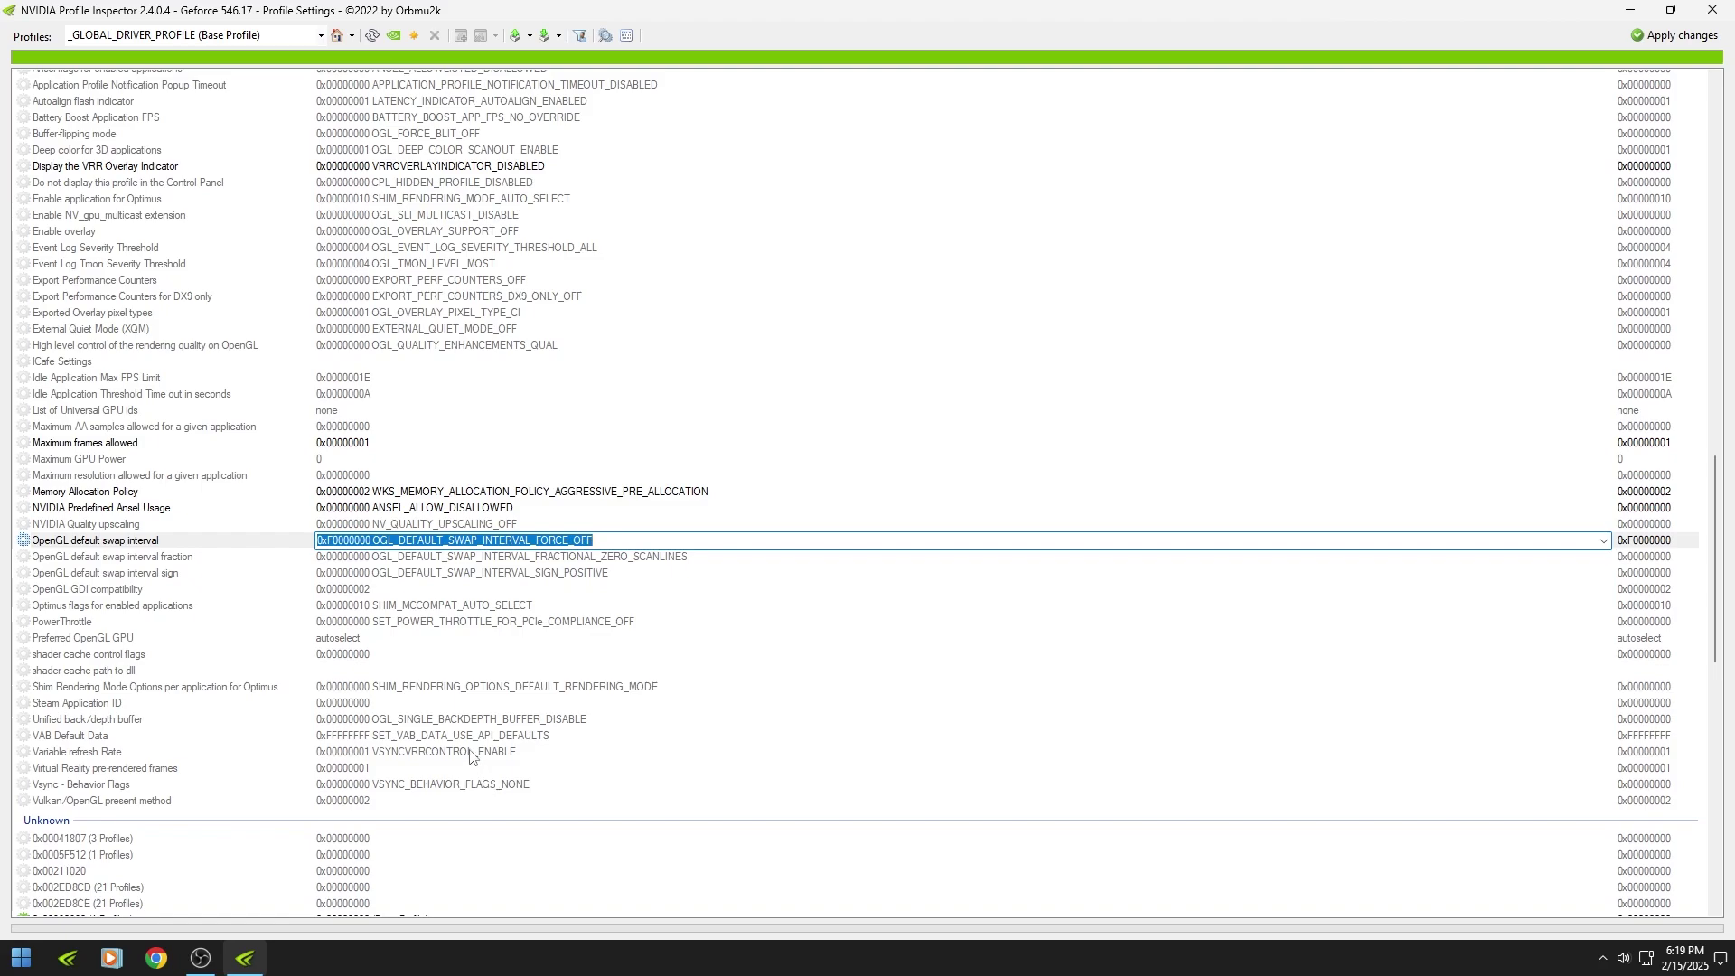
# Step: Disable Variable refresh Rate, apply the changes, and close Profile Inspector
pyautogui.click(470, 753)
pyautogui.click(1604, 752)
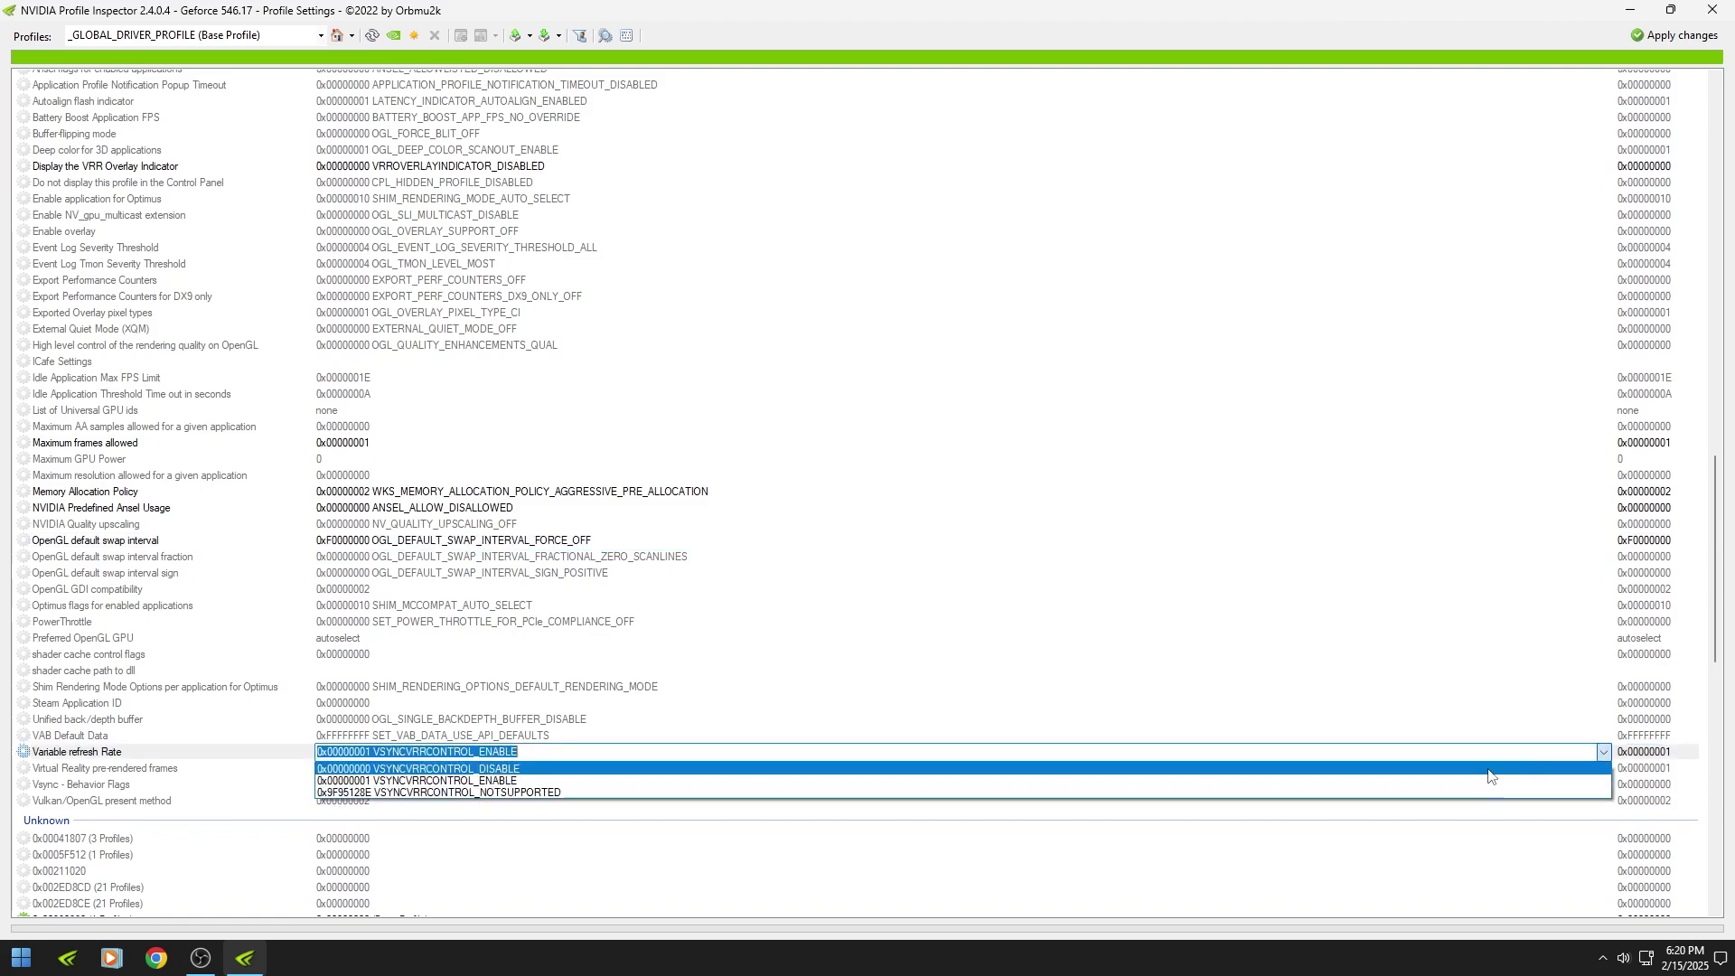
pyautogui.click(529, 779)
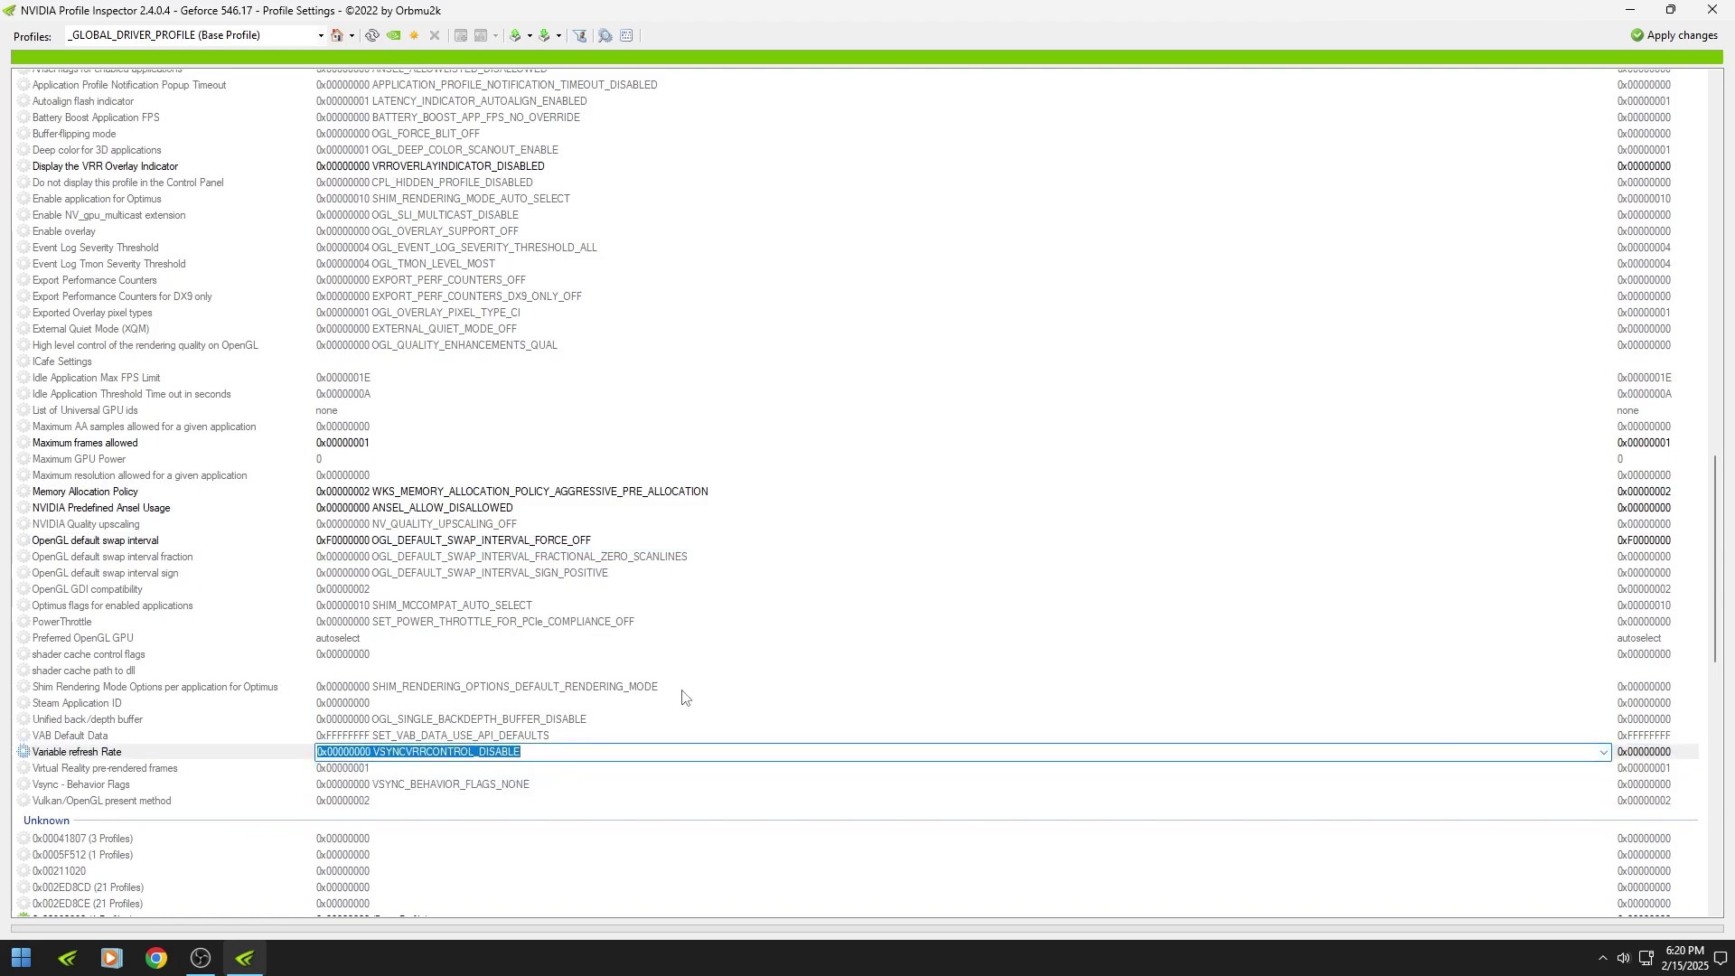
pyautogui.click(1674, 36)
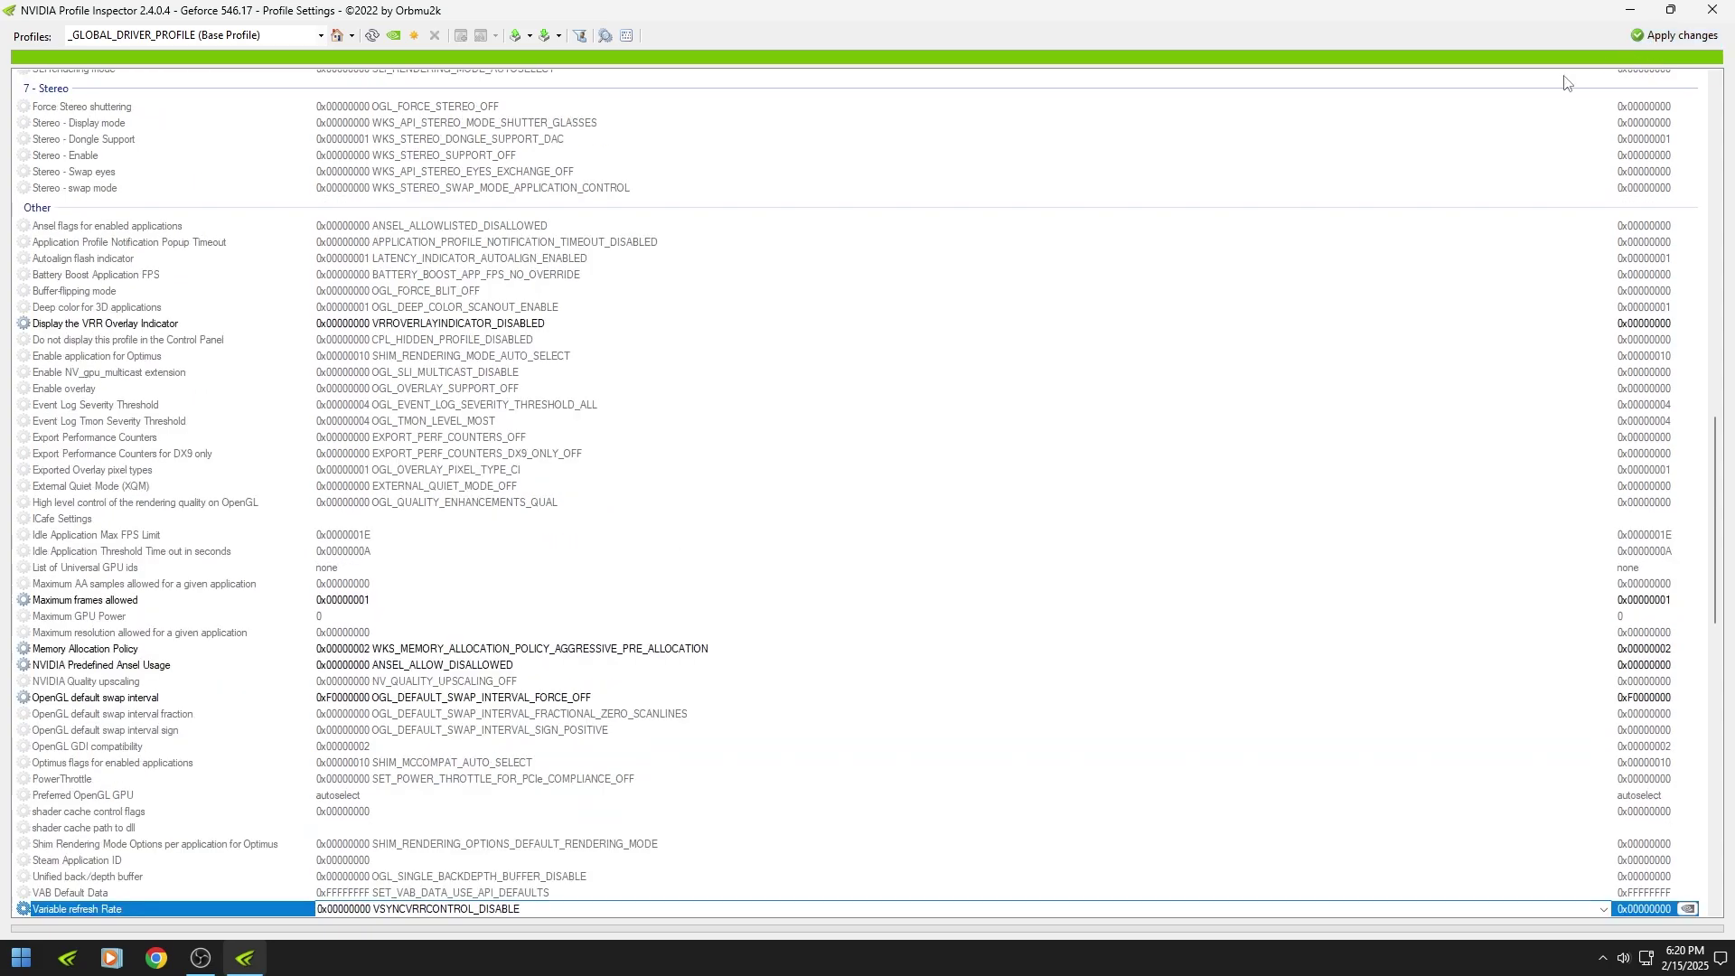
pyautogui.click(1712, 10)
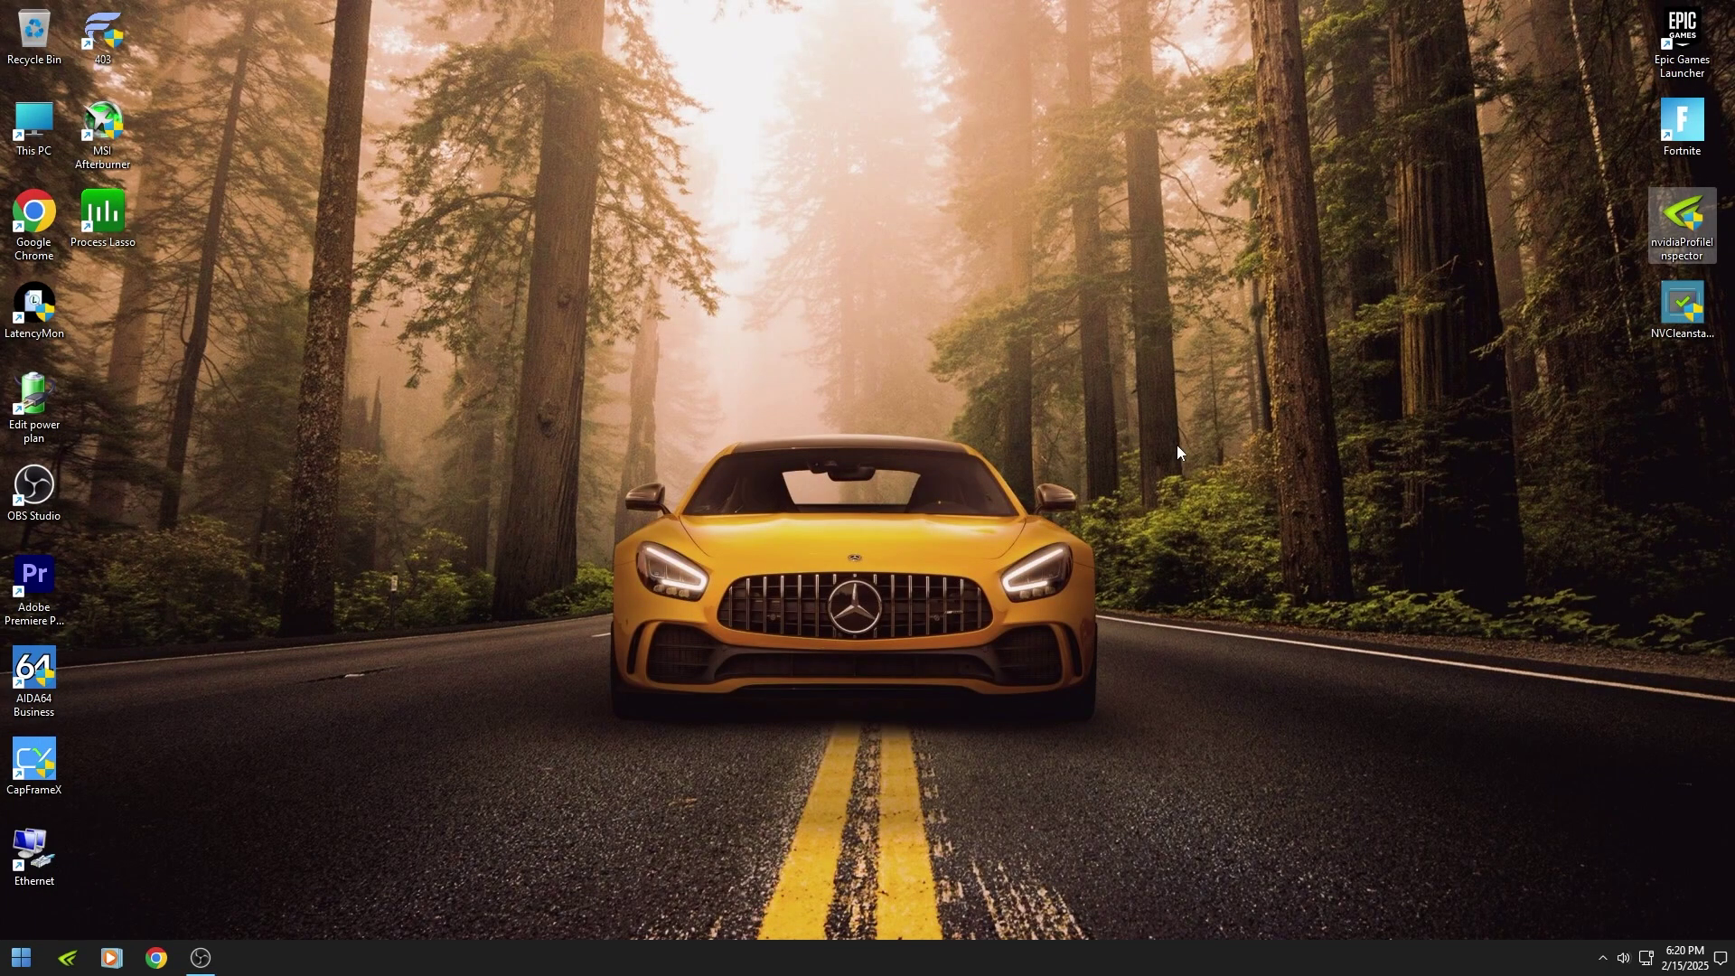